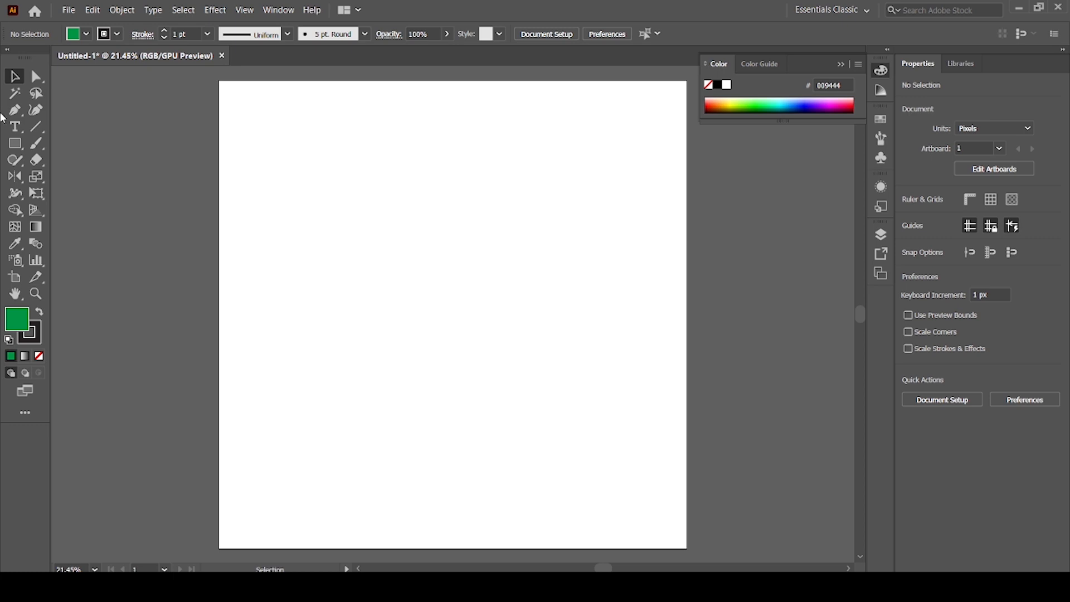
Switch the active transform tool from Reflect to Rotate.
{"action": "left_click", "coordinate": [21, 182]}
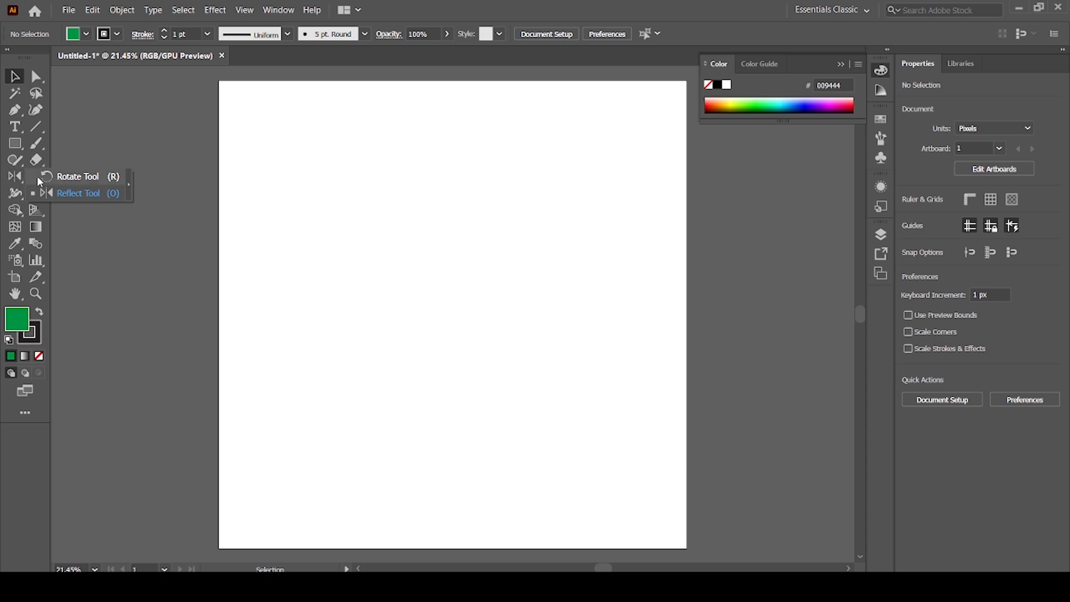
{"action": "left_click", "coordinate": [20, 186]}
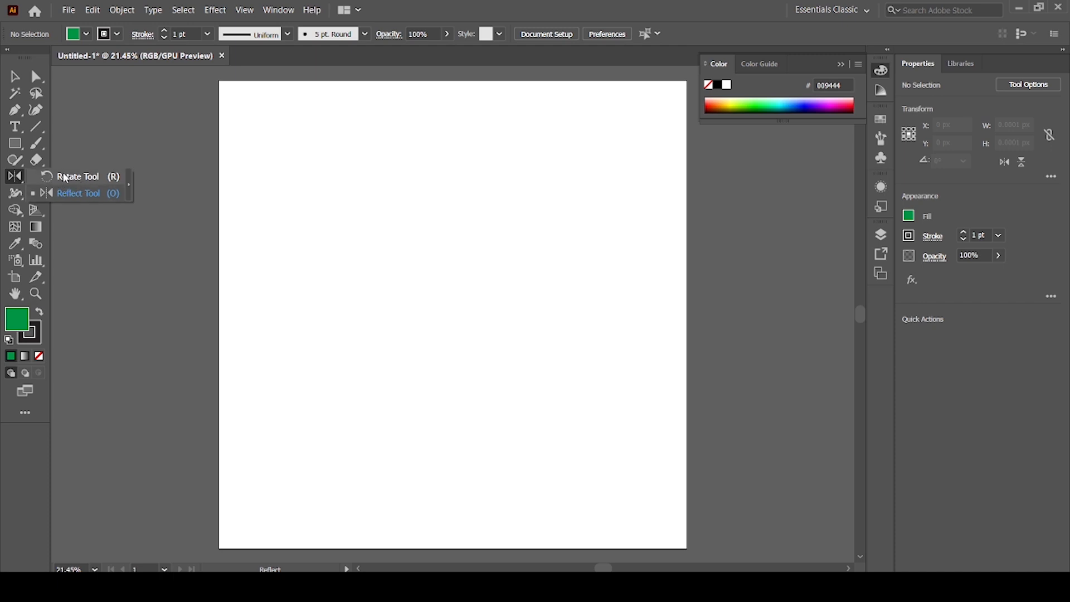
{"action": "left_click", "coordinate": [65, 177]}
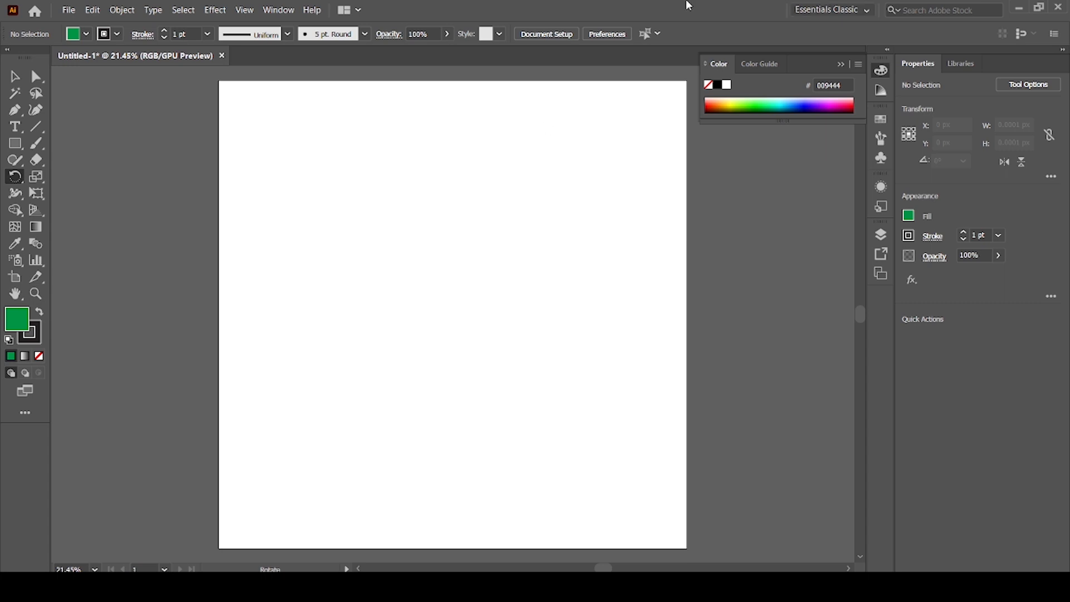
Draw a narrow vertical rectangle about 50 by 474 px in the artboard's upper middle and fill it with red.
{"action": "left_click_drag", "start_coordinate": [15, 143], "coordinate": [67, 143]}
{"action": "left_click_drag", "start_coordinate": [405, 142], "coordinate": [417, 253]}
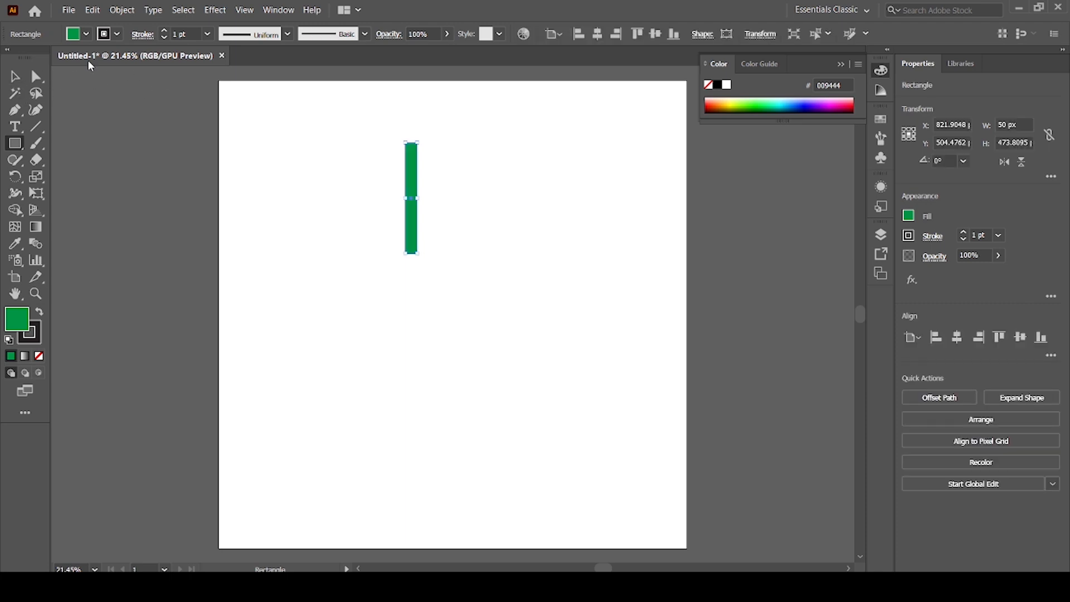
{"action": "left_click", "coordinate": [86, 36]}
{"action": "left_click", "coordinate": [49, 57]}
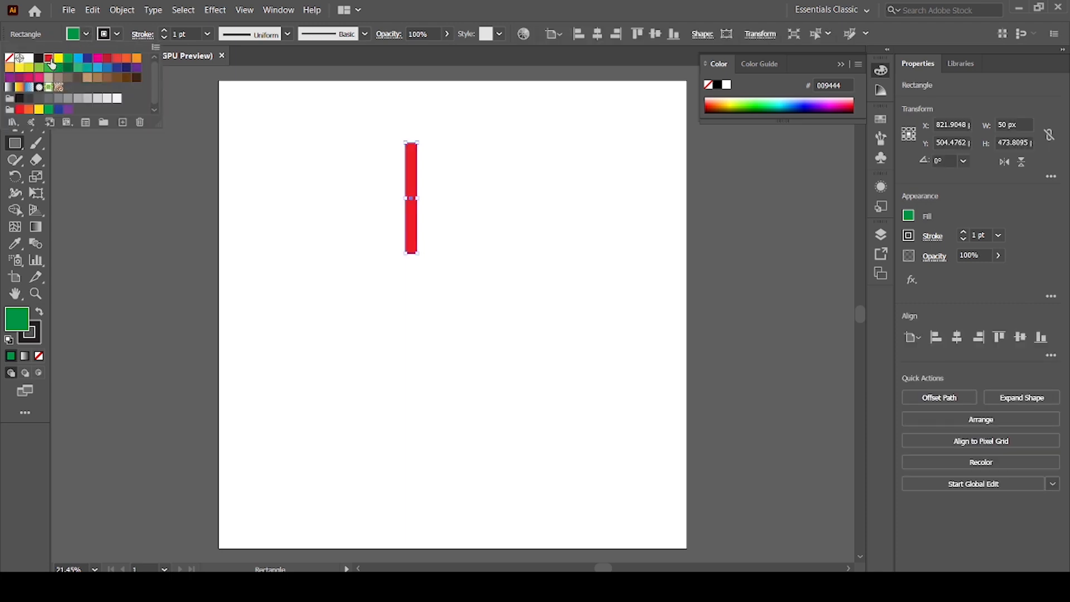
{"action": "key", "text": "Escape"}
Create a copy of the red rectangle rotated about 15° clockwise around a pivot just below its lower end.
{"action": "key", "text": "r"}
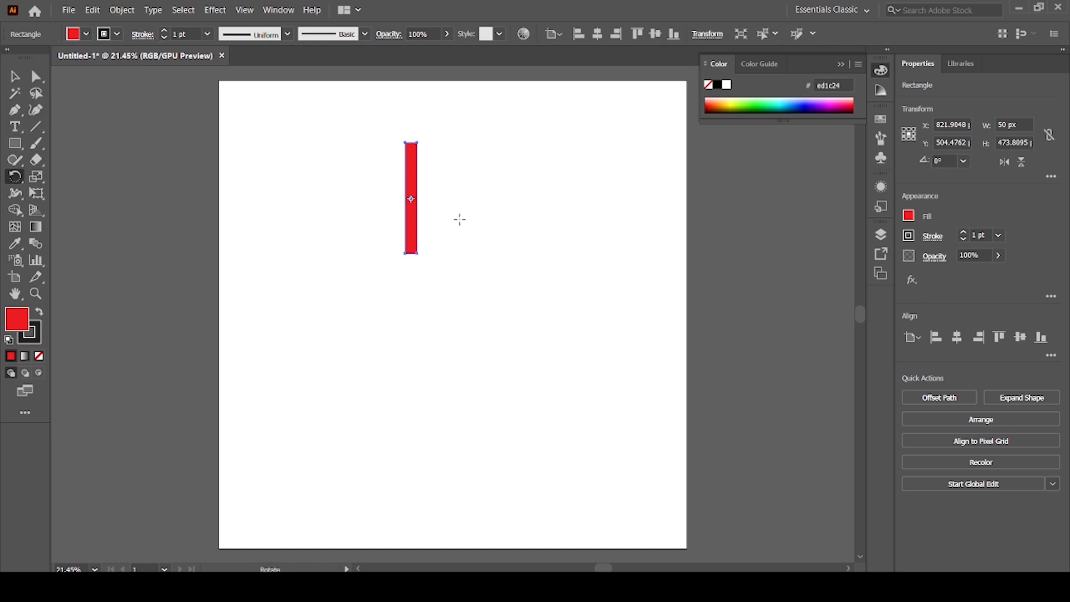
{"action": "key", "text": "ctrl+1"}
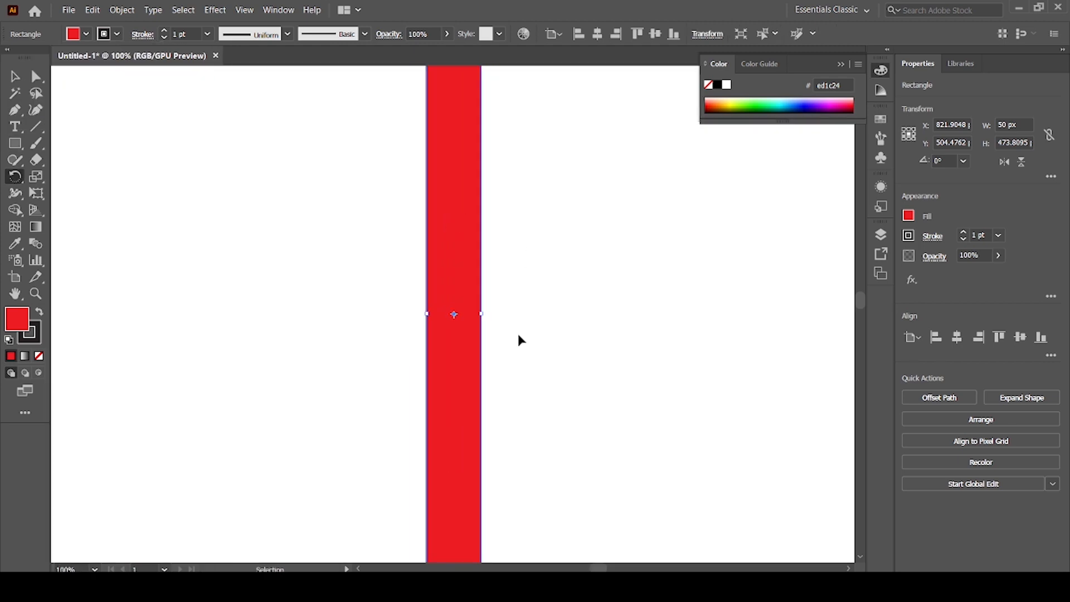
{"action": "key", "text": "ctrl+minus"}
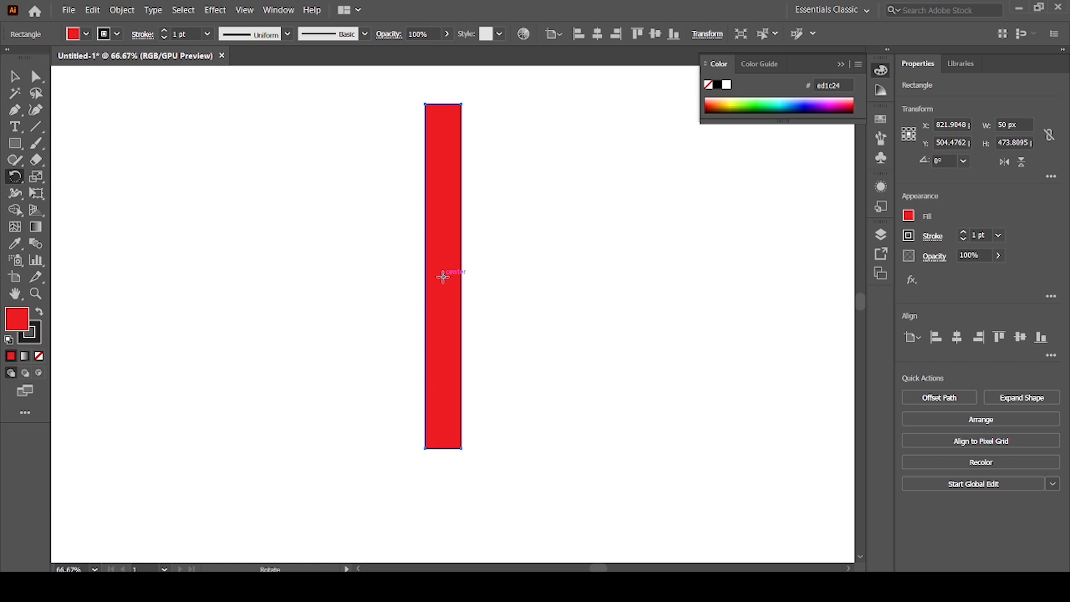
{"action": "key", "text": "ctrl+minus"}
{"action": "key", "text": "ctrl+minus"}
{"action": "key", "text": "ctrl+minus"}
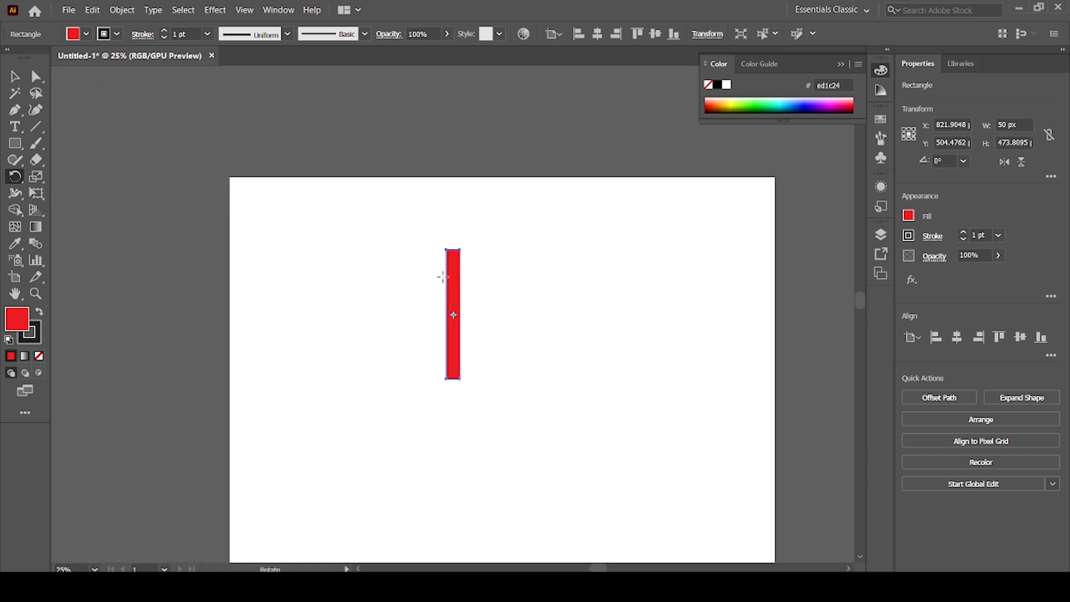
{"action": "key", "text": "ctrl+plus"}
{"action": "key", "text": "ctrl+plus"}
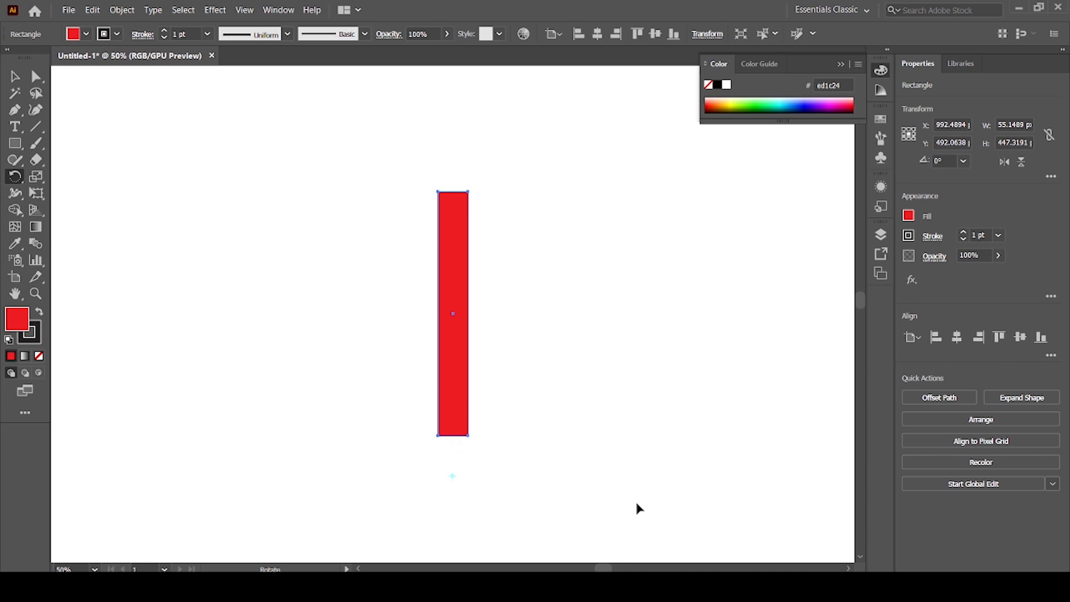
{"action": "key", "text": "ctrl+minus"}
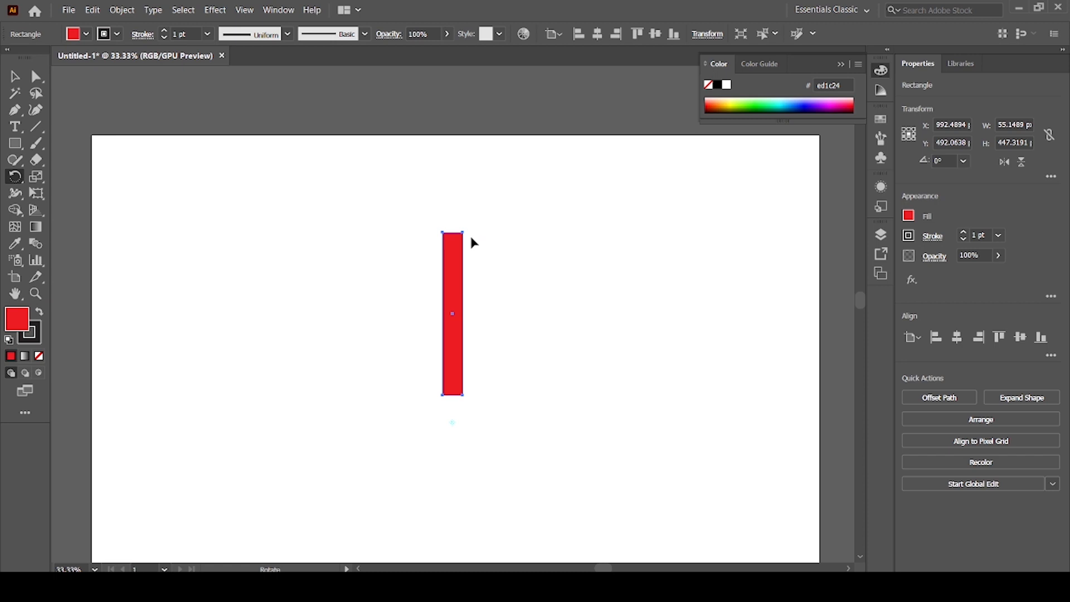
{"action": "left_click_drag", "start_coordinate": [462, 233], "coordinate": [463, 265]}
{"action": "key", "text": "ctrl+plus"}
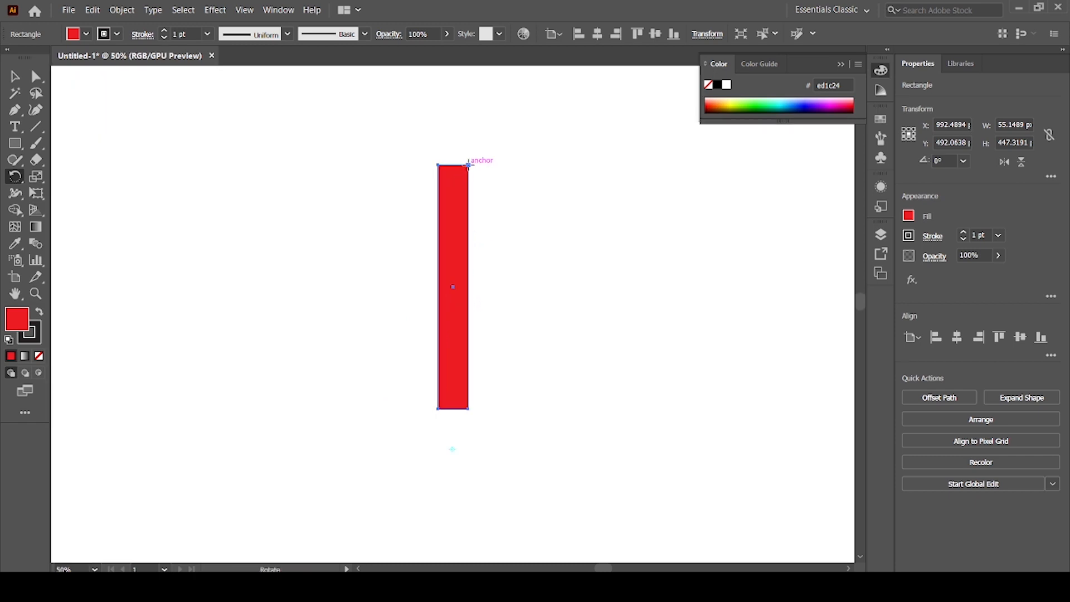
{"action": "left_click_drag", "start_coordinate": [468, 165], "coordinate": [539, 192]}
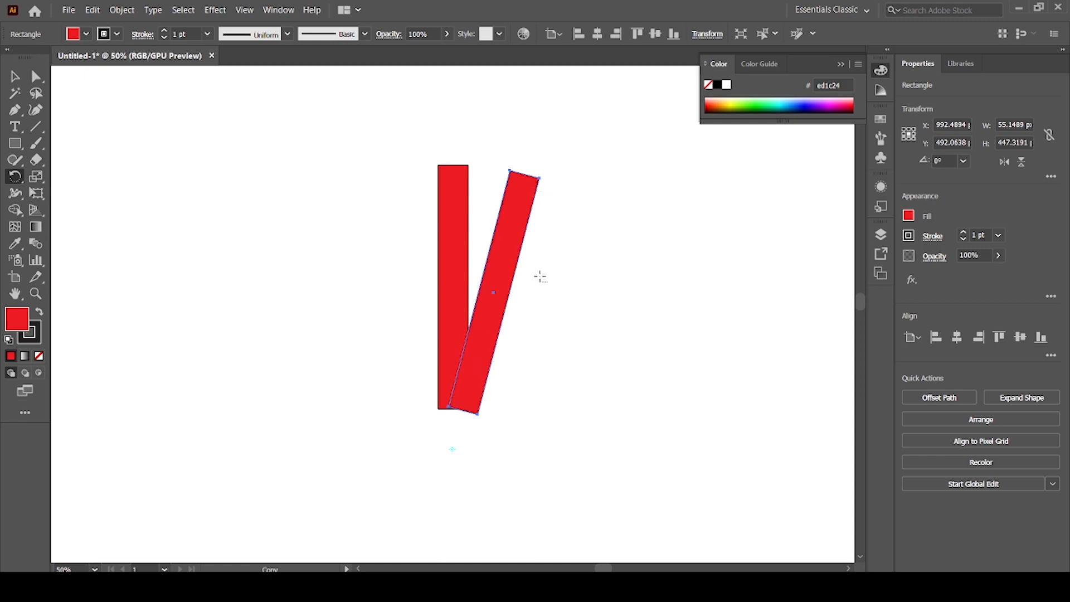
Repeat the rotated copy of the red bar until the bars form a full circle around the pivot.
{"action": "key", "text": "ctrl+minus"}
{"action": "key", "text": "ctrl+minus"}
{"action": "key", "text": "ctrl+minus"}
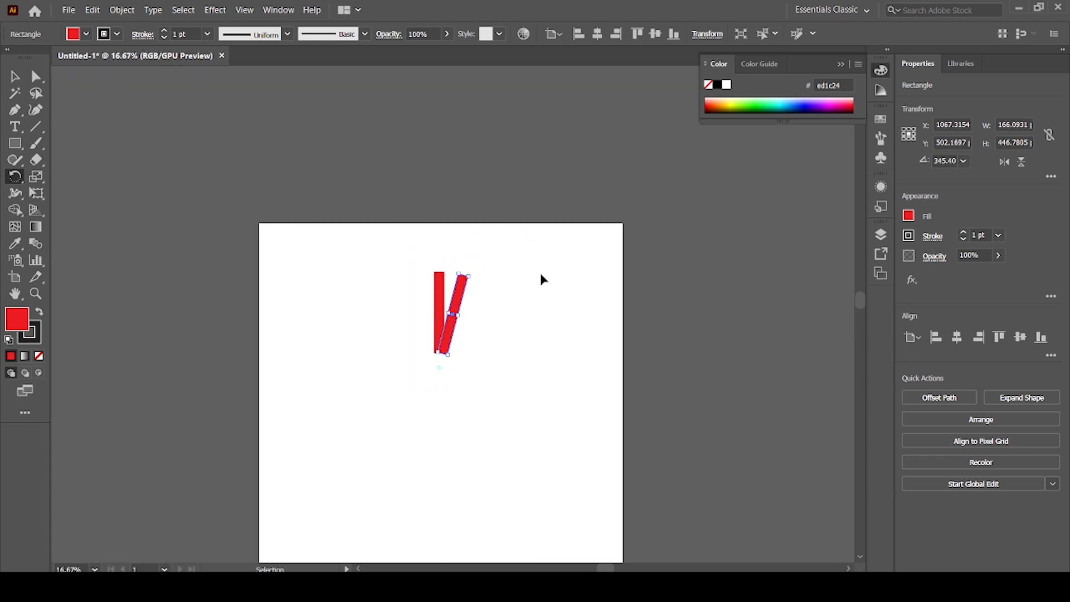
{"action": "key", "text": "ctrl+d"}
{"action": "key", "text": "ctrl+d"}
{"action": "key", "text": "ctrl+d"}
{"action": "key", "text": "ctrl+d"}
{"action": "key", "text": "ctrl+d"}
{"action": "key", "text": "ctrl+d"}
{"action": "key", "text": "ctrl+d"}
{"action": "key", "text": "ctrl+d"}
{"action": "key", "text": "ctrl+d"}
{"action": "key", "text": "ctrl+d"}
{"action": "key", "text": "ctrl+d"}
{"action": "key", "text": "ctrl+d"}
{"action": "key", "text": "ctrl+d"}
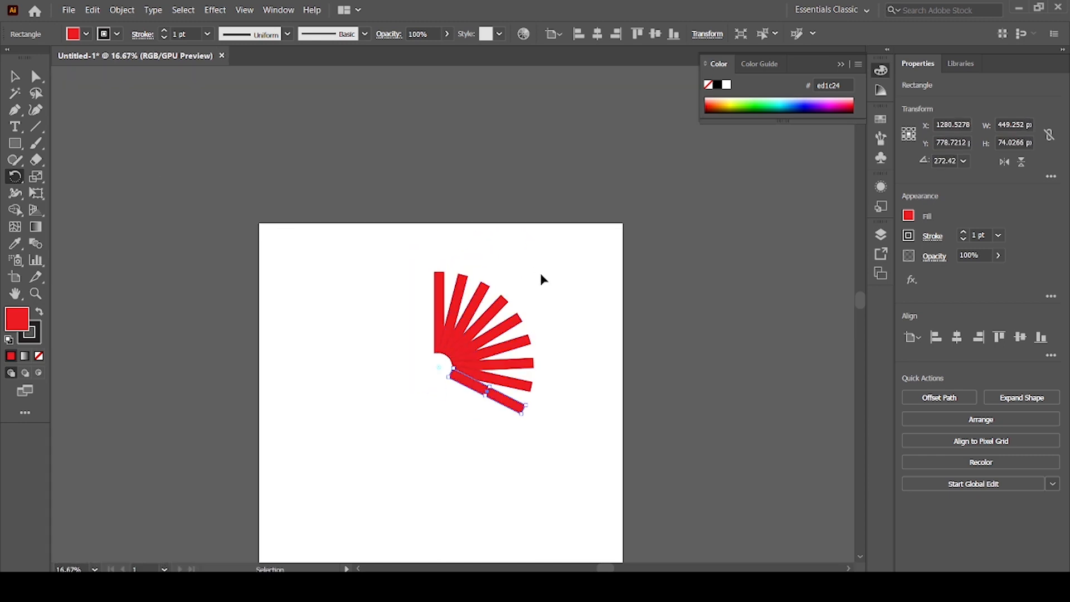
{"action": "key", "text": "ctrl+d"}
{"action": "key", "text": "ctrl+d"}
{"action": "key", "text": "ctrl+d"}
{"action": "key", "text": "ctrl+d"}
{"action": "key", "text": "ctrl+d"}
{"action": "key", "text": "ctrl+d"}
{"action": "key", "text": "ctrl+d"}
{"action": "key", "text": "ctrl+d"}
{"action": "key", "text": "ctrl+d"}
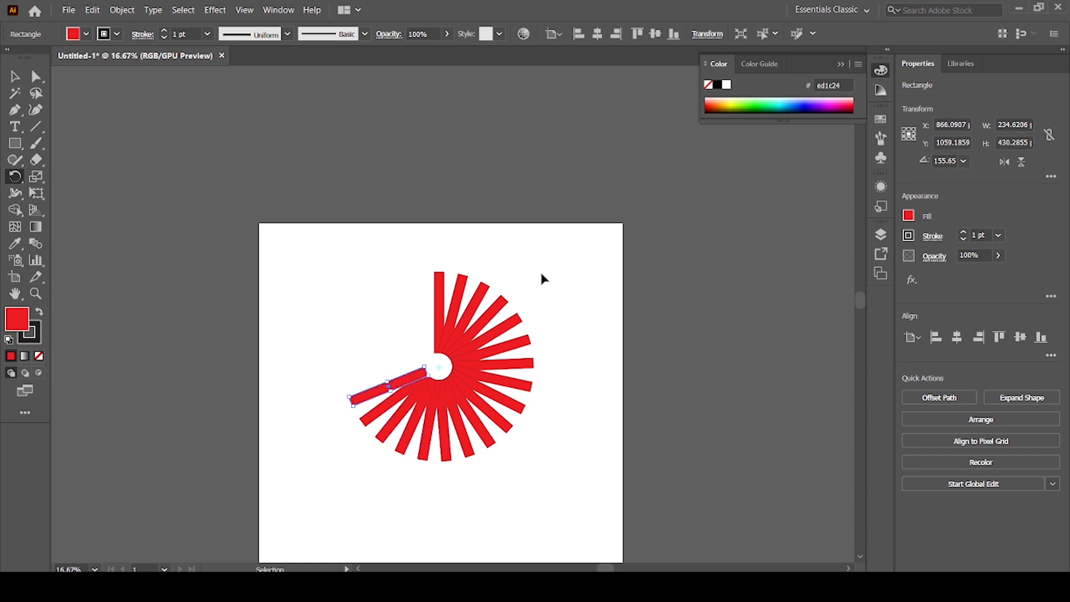
{"action": "key", "text": "ctrl+d"}
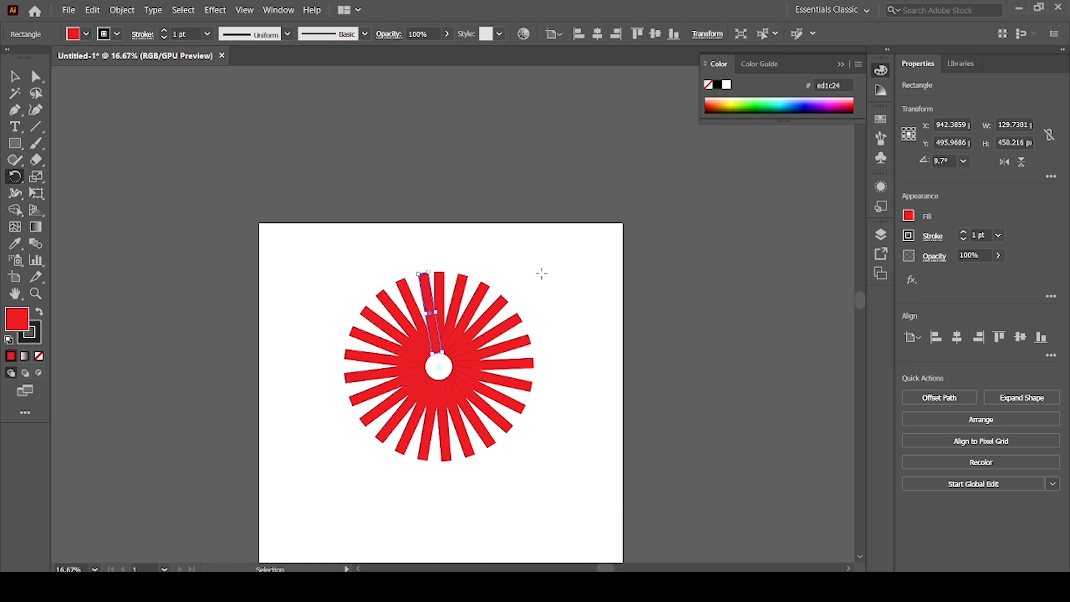
Select all the red bars, scale the radial shape to about 217 px wide, and place it in the artboard's upper-left corner.
{"action": "left_click", "coordinate": [15, 77]}
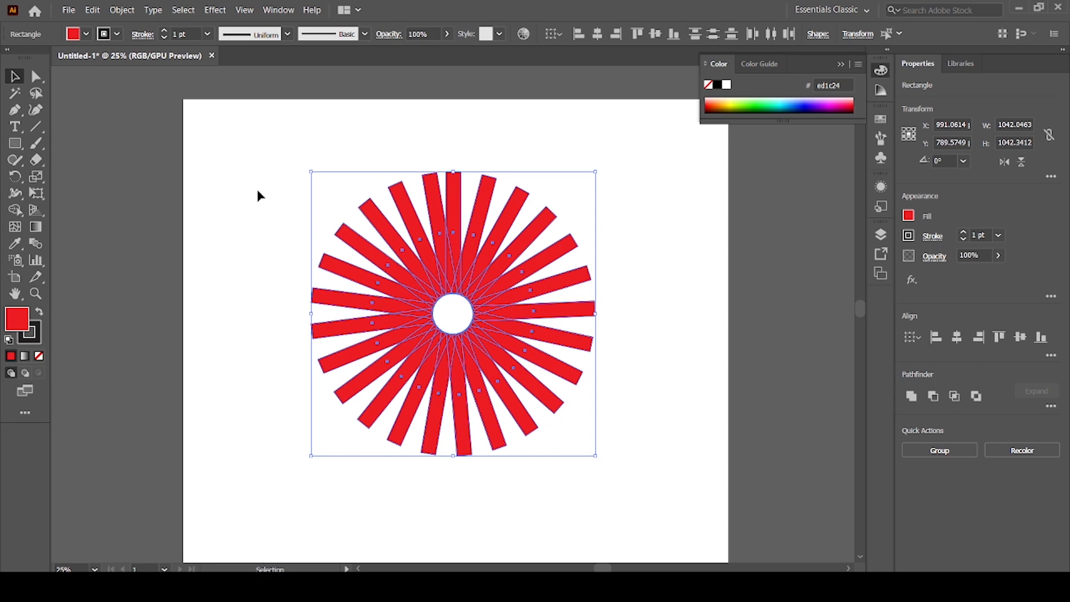
{"action": "left_click", "coordinate": [229, 199]}
{"action": "left_click_drag", "start_coordinate": [284, 177], "coordinate": [711, 461]}
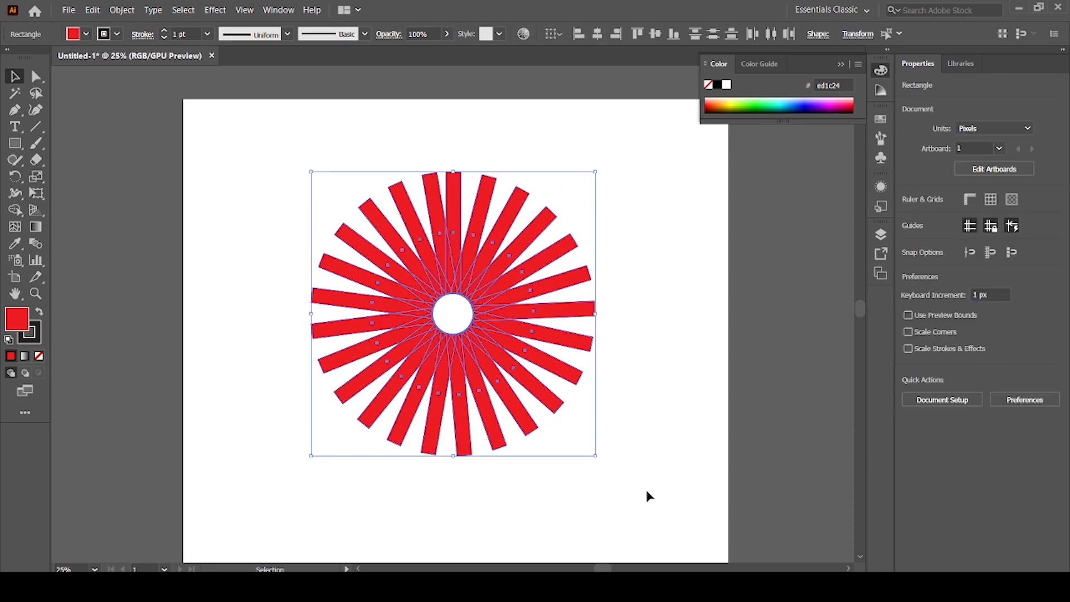
{"action": "left_click_drag", "start_coordinate": [595, 458], "coordinate": [258, 175]}
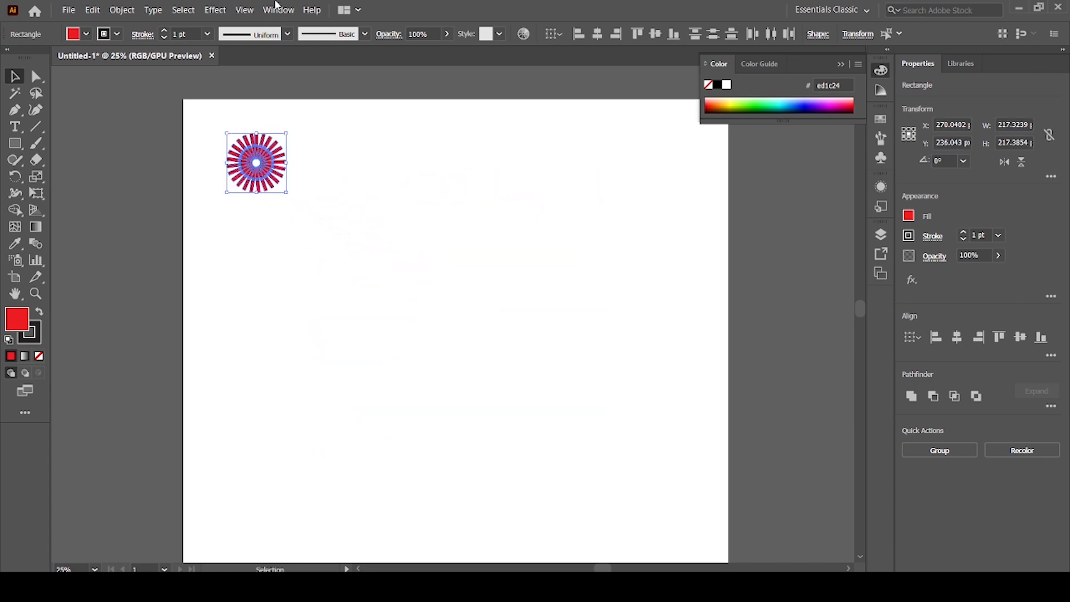
Draw a circle about 284 px across in the middle of the artboard and duplicate it to the right with a partial overlap.
{"action": "left_click_drag", "start_coordinate": [15, 144], "coordinate": [78, 160]}
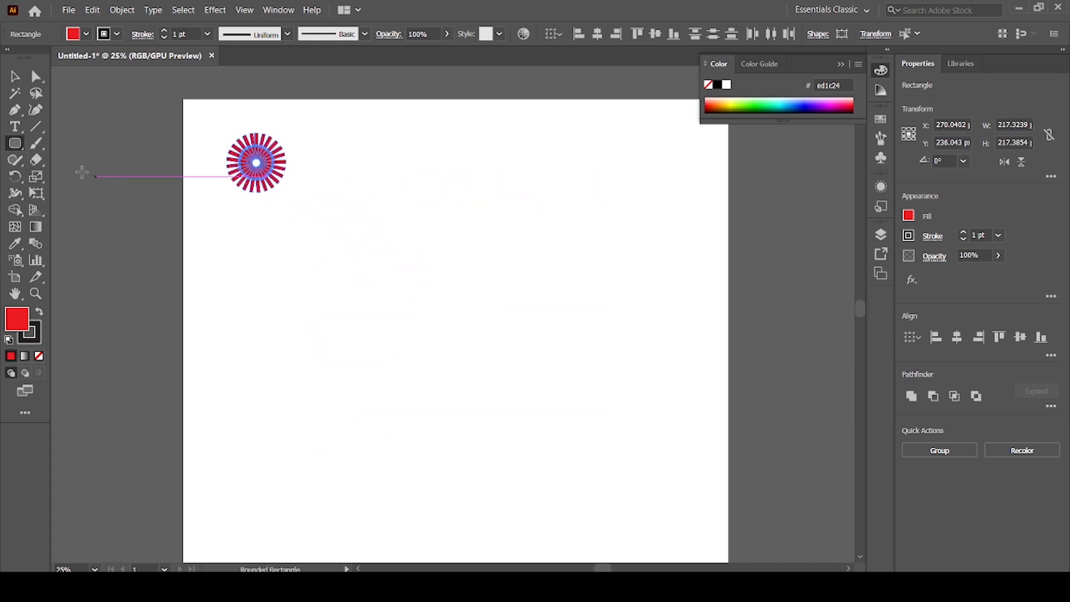
{"action": "left_click_drag", "start_coordinate": [14, 144], "coordinate": [94, 182]}
{"action": "mouse_move", "coordinate": [363, 293]}
{"action": "left_mouse_down"}
{"action": "mouse_move", "coordinate": [413, 368]}
{"action": "mouse_move", "coordinate": [441, 371]}
{"action": "left_mouse_up"}
{"action": "key", "text": "v"}
{"action": "left_click_drag", "start_coordinate": [402, 339], "coordinate": [453, 342]}
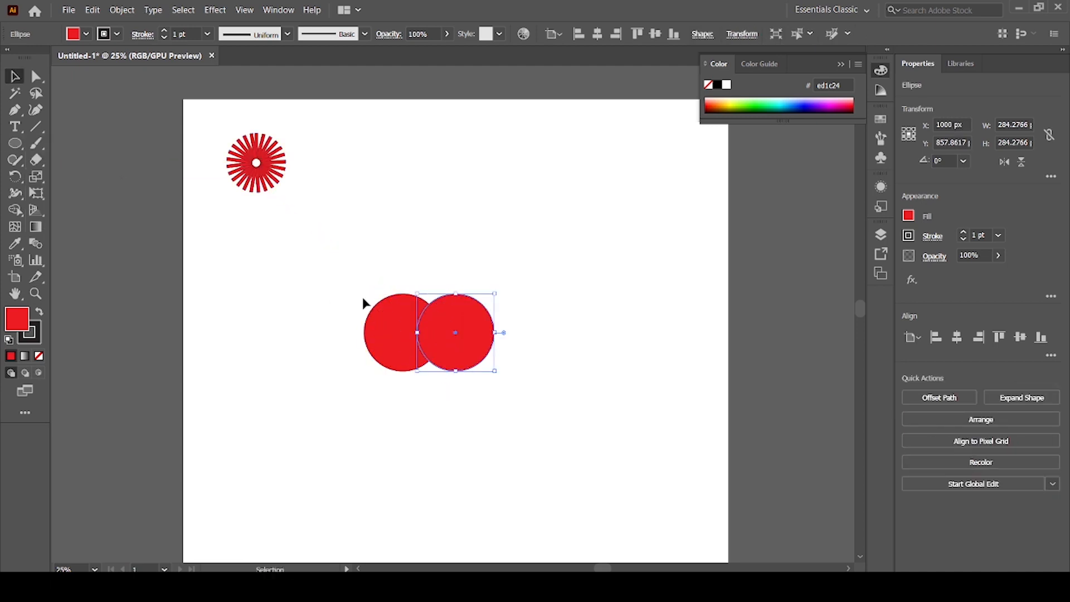
Remove the outer parts of both overlapping circles with the Shape Builder tool, keeping only the petal-shaped intersection.
{"action": "left_click_drag", "start_coordinate": [457, 387], "coordinate": [353, 334]}
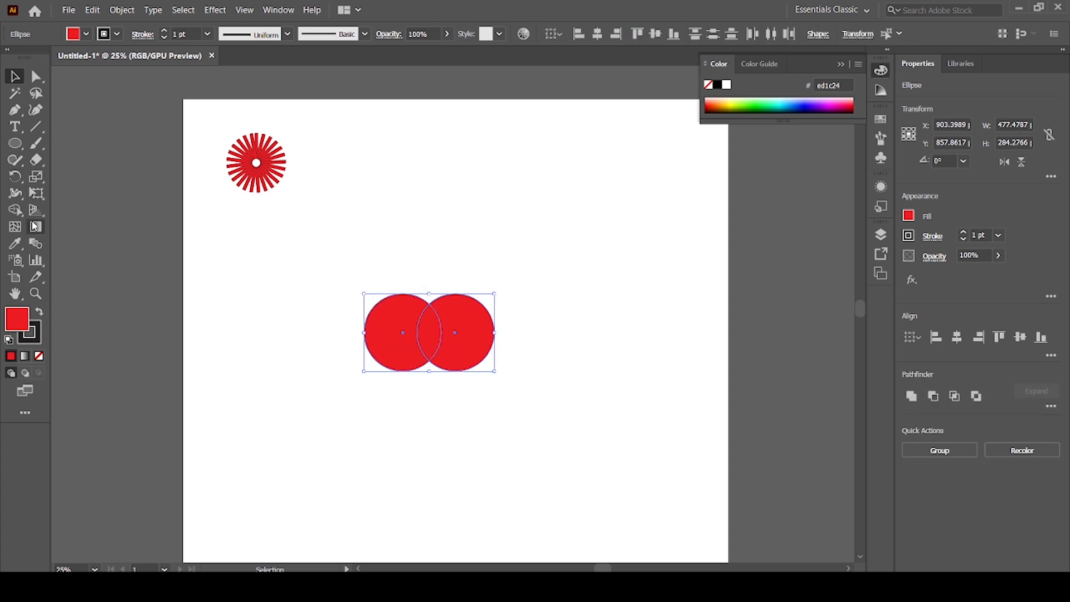
{"action": "left_click", "coordinate": [15, 210]}
{"action": "left_click", "coordinate": [482, 341], "text": "alt"}
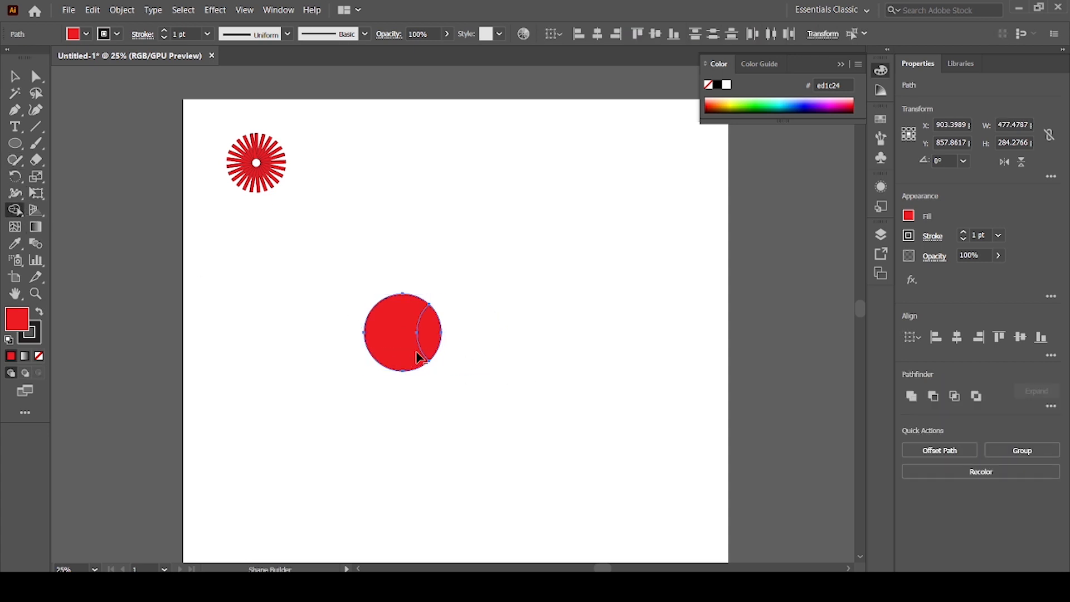
{"action": "left_click", "coordinate": [382, 334], "text": "alt"}
{"action": "left_click", "coordinate": [18, 77]}
{"action": "left_click", "coordinate": [433, 374]}
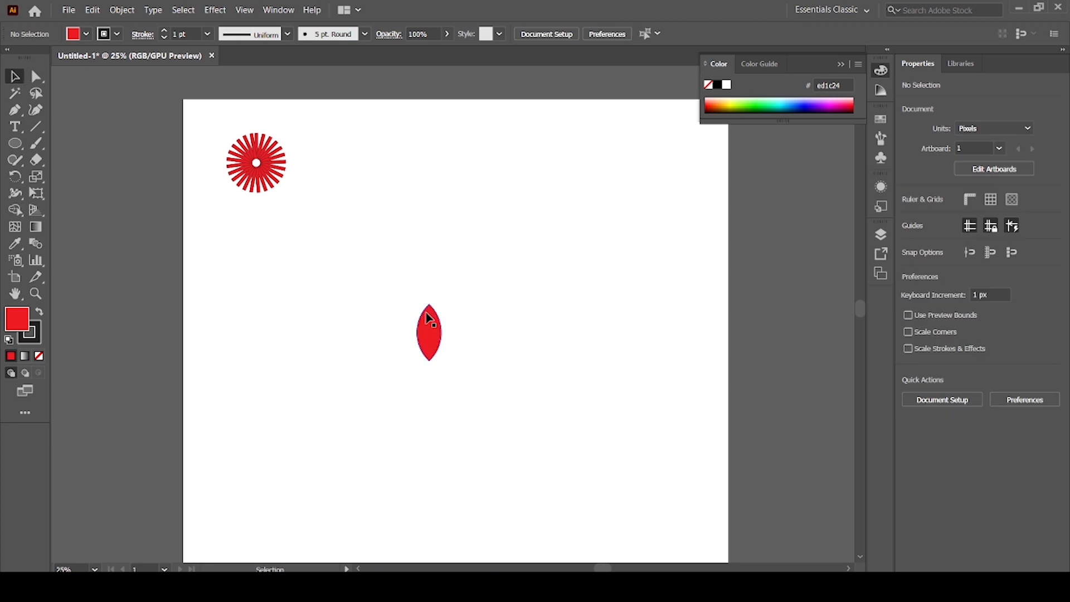
Move the petal about 31 px right and 96 px up, and make a copy rotated about 14° clockwise around a point just below its tip.
{"action": "left_click_drag", "start_coordinate": [427, 337], "coordinate": [435, 310]}
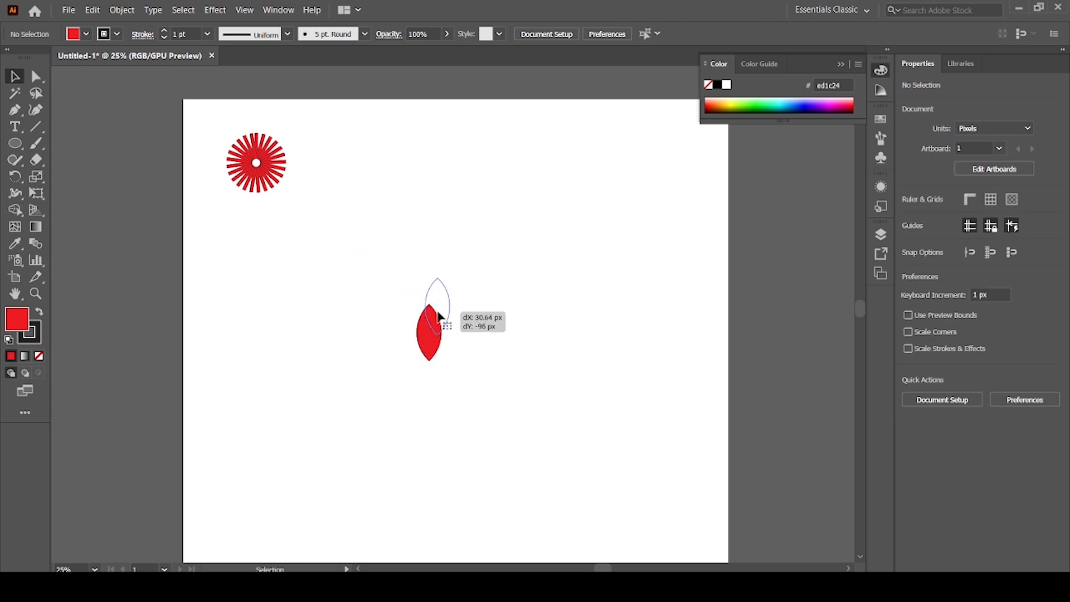
{"action": "key", "text": "ctrl+plus"}
{"action": "key", "text": "ctrl+plus"}
{"action": "key", "text": "ctrl+plus"}
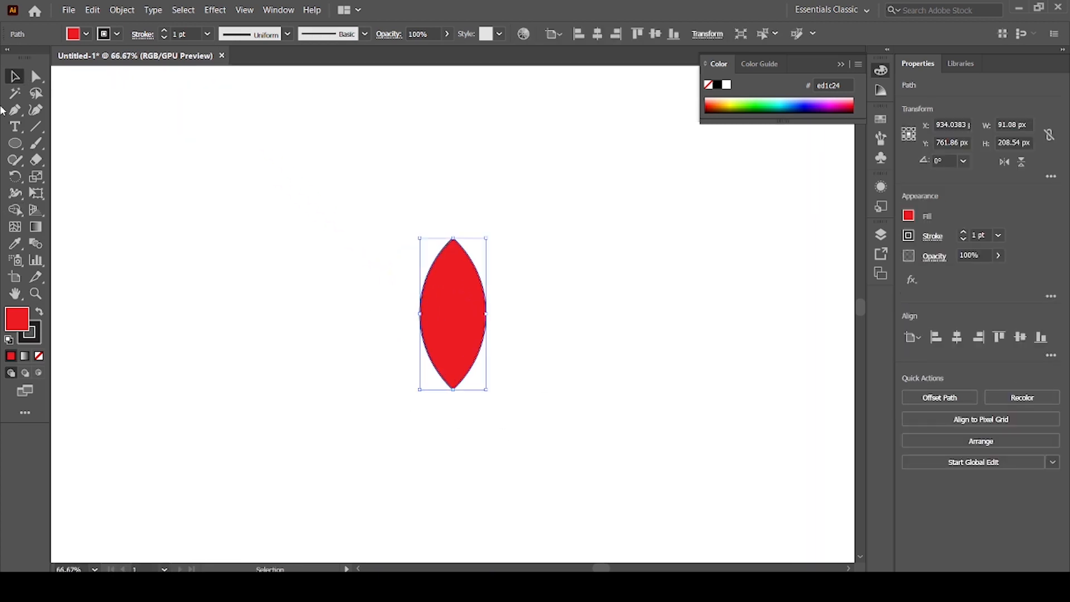
{"action": "left_click", "coordinate": [15, 177]}
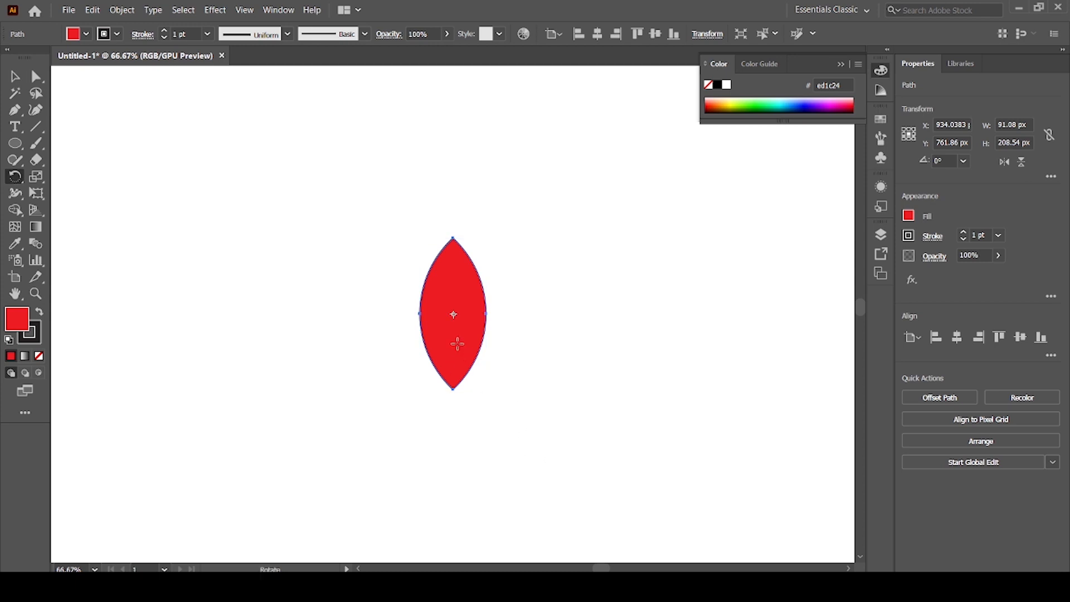
{"action": "left_click_drag", "start_coordinate": [453, 313], "coordinate": [454, 401]}
{"action": "left_click_drag", "start_coordinate": [453, 238], "coordinate": [494, 243]}
Repeat the rotated petal copy until the petals form a complete flower around the pivot.
{"action": "key", "text": "ctrl+d"}
{"action": "key", "text": "ctrl+d"}
{"action": "key", "text": "ctrl+d"}
{"action": "key", "text": "ctrl+d"}
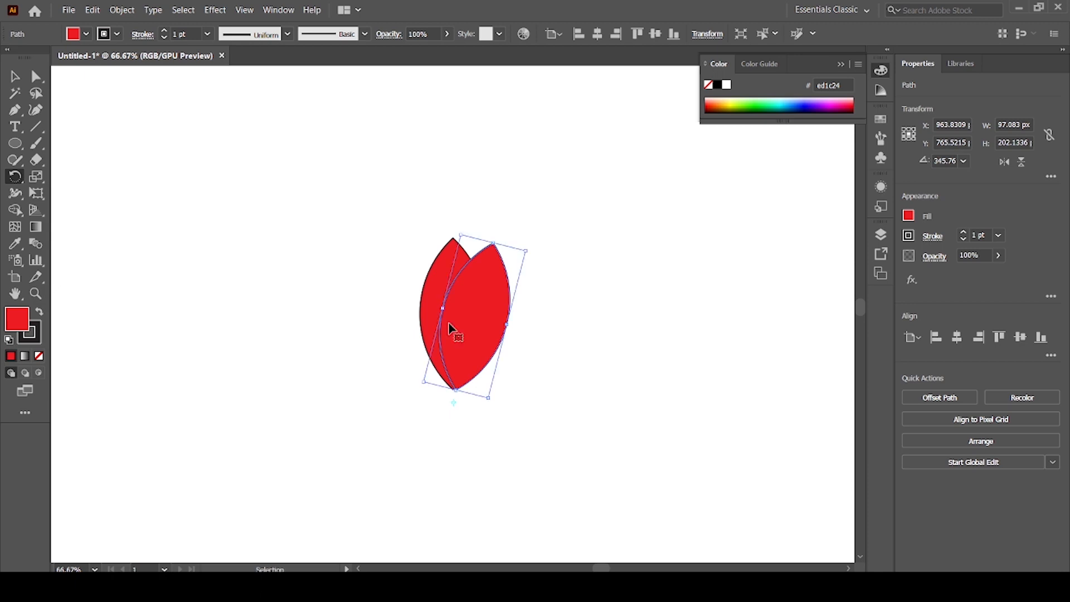
{"action": "key", "text": "ctrl+d"}
{"action": "key", "text": "ctrl+d"}
{"action": "key", "text": "ctrl+d"}
{"action": "key", "text": "ctrl+d"}
{"action": "key", "text": "ctrl+d"}
{"action": "key", "text": "ctrl+d"}
{"action": "key", "text": "ctrl+d"}
{"action": "key", "text": "ctrl+d"}
{"action": "key", "text": "ctrl+d"}
{"action": "key", "text": "ctrl+d"}
{"action": "key", "text": "ctrl+d"}
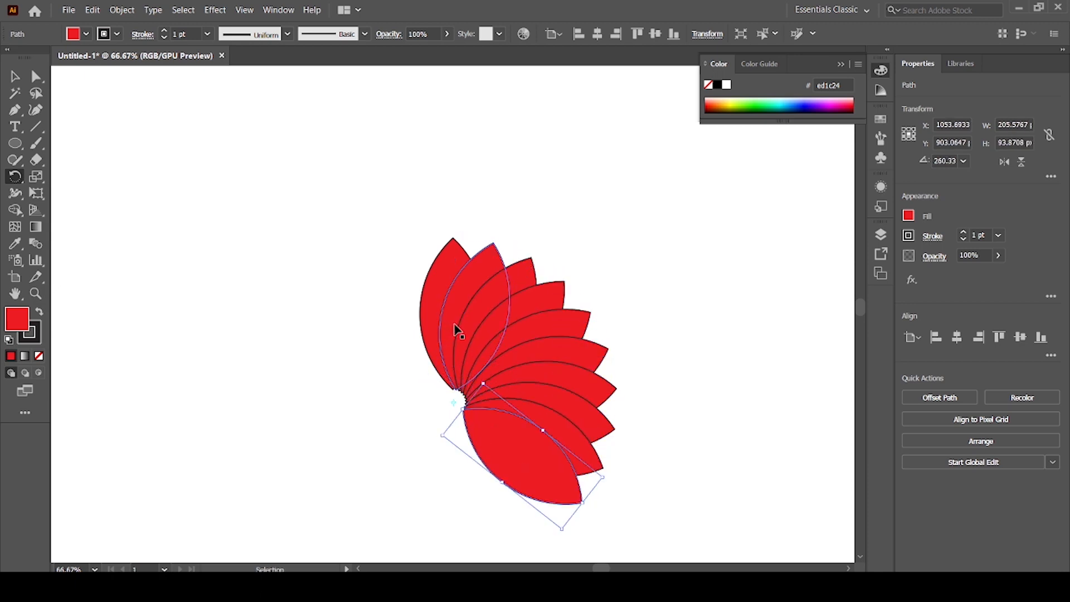
{"action": "key", "text": "ctrl+d"}
{"action": "key", "text": "ctrl+d"}
{"action": "key", "text": "ctrl+d"}
{"action": "key", "text": "ctrl+d"}
{"action": "key", "text": "ctrl+d"}
{"action": "key", "text": "ctrl+d"}
{"action": "key", "text": "ctrl+d"}
{"action": "key", "text": "ctrl+d"}
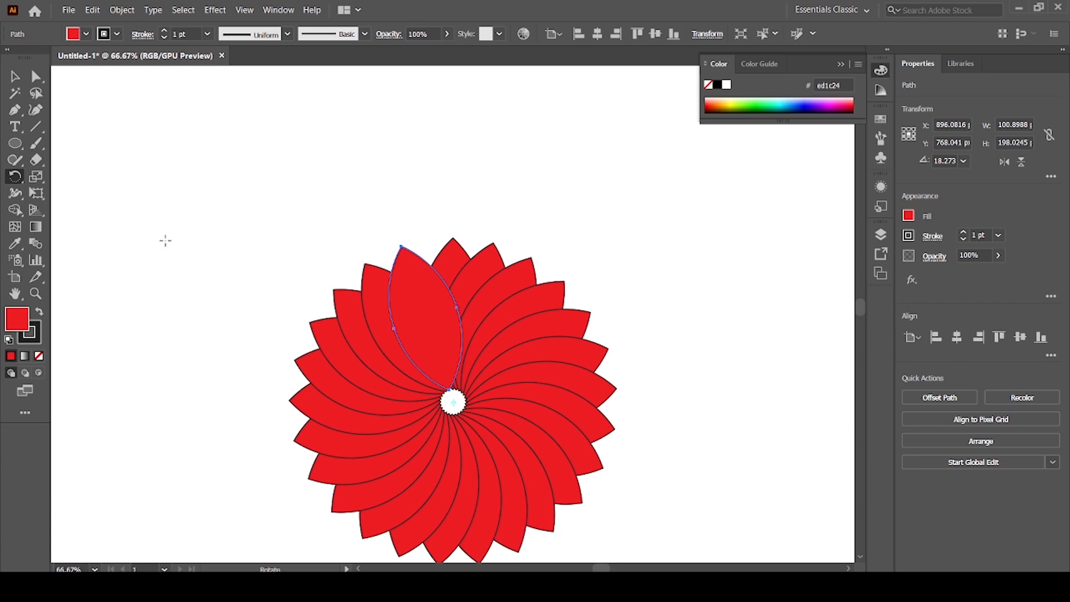
Select all the flower's petals, change their fill to green (39b54a), and deselect them.
{"action": "left_click", "coordinate": [15, 76]}
{"action": "scroll", "coordinate": [439, 379], "scroll_direction": "down", "scroll_amount": 1}
{"action": "key", "text": "ctrl+a"}
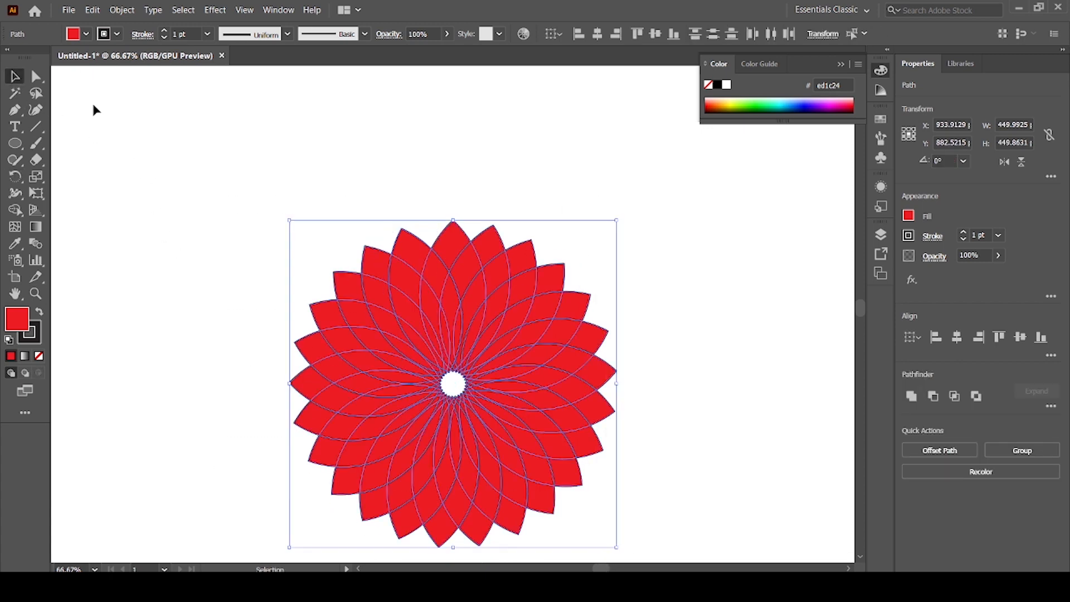
{"action": "left_click", "coordinate": [86, 34]}
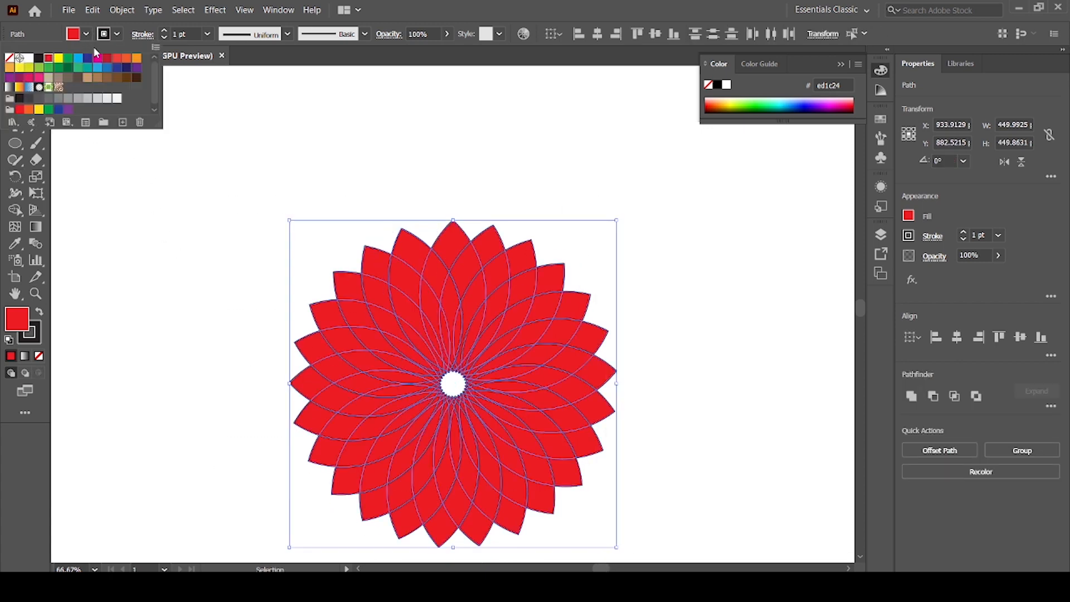
{"action": "left_click", "coordinate": [50, 69]}
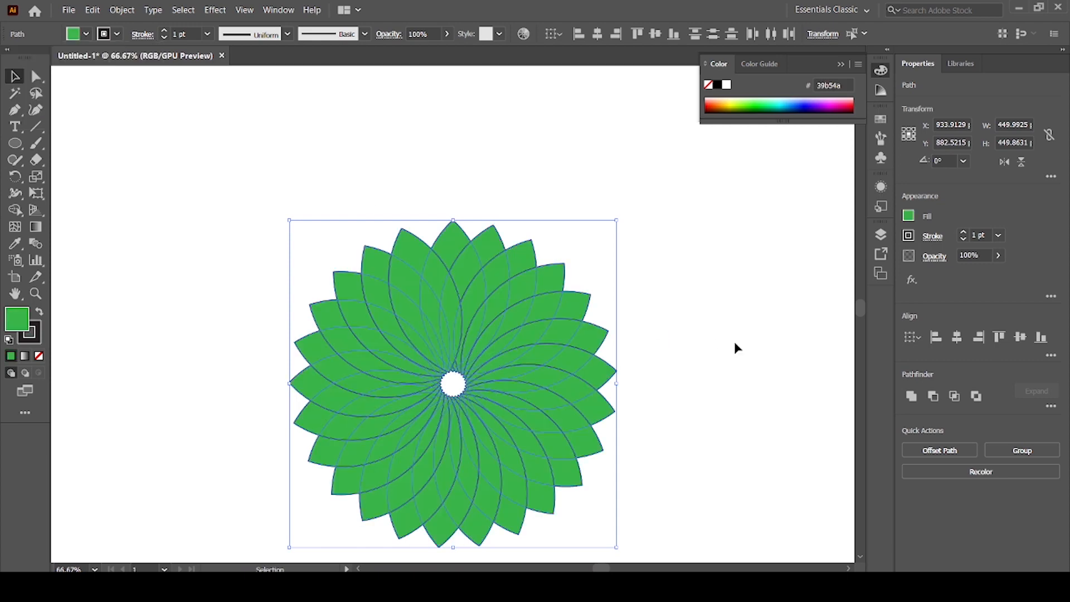
{"action": "left_click", "coordinate": [622, 478]}
{"action": "key", "text": "ctrl+minus"}
{"action": "key", "text": "ctrl+minus"}
{"action": "key", "text": "ctrl+minus"}
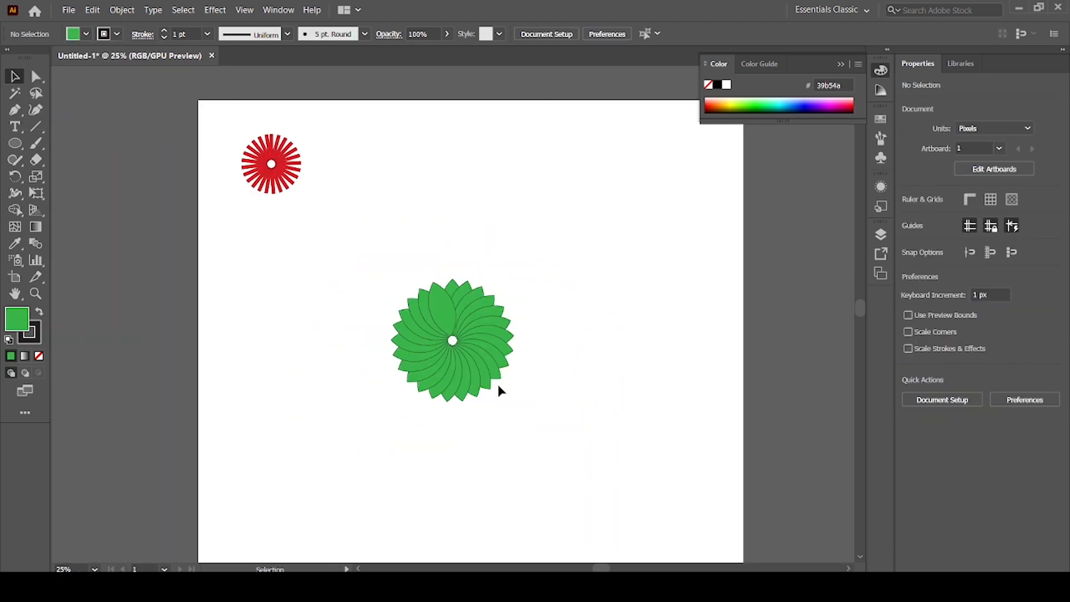
Remove the stroke from all the green flower's petals, and place the flower slightly smaller beside the red starburst.
{"action": "left_click_drag", "start_coordinate": [366, 284], "coordinate": [572, 418]}
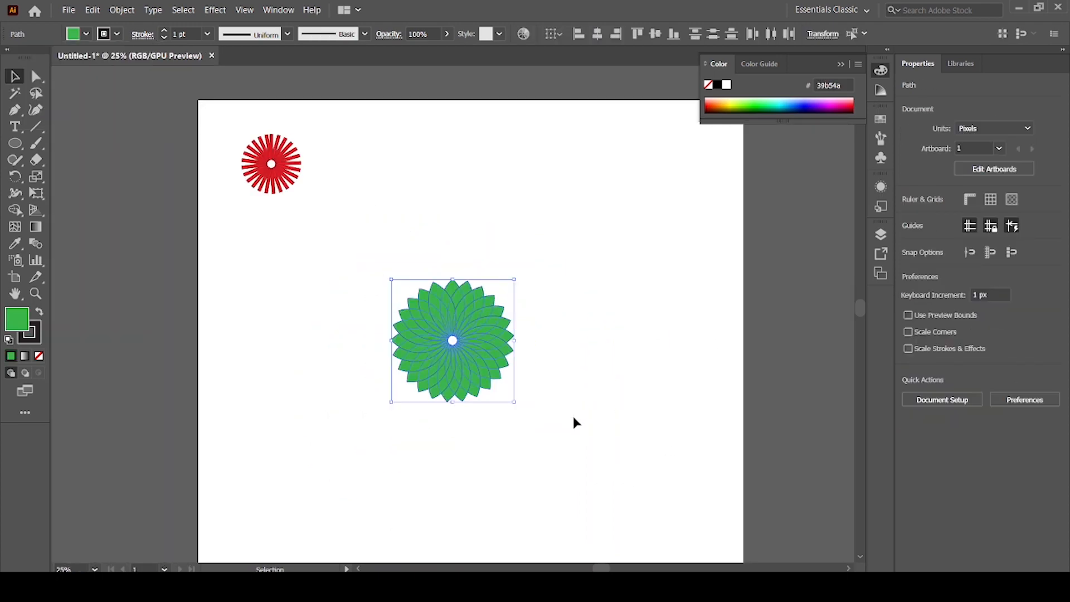
{"action": "left_click", "coordinate": [117, 34]}
{"action": "left_click", "coordinate": [9, 57]}
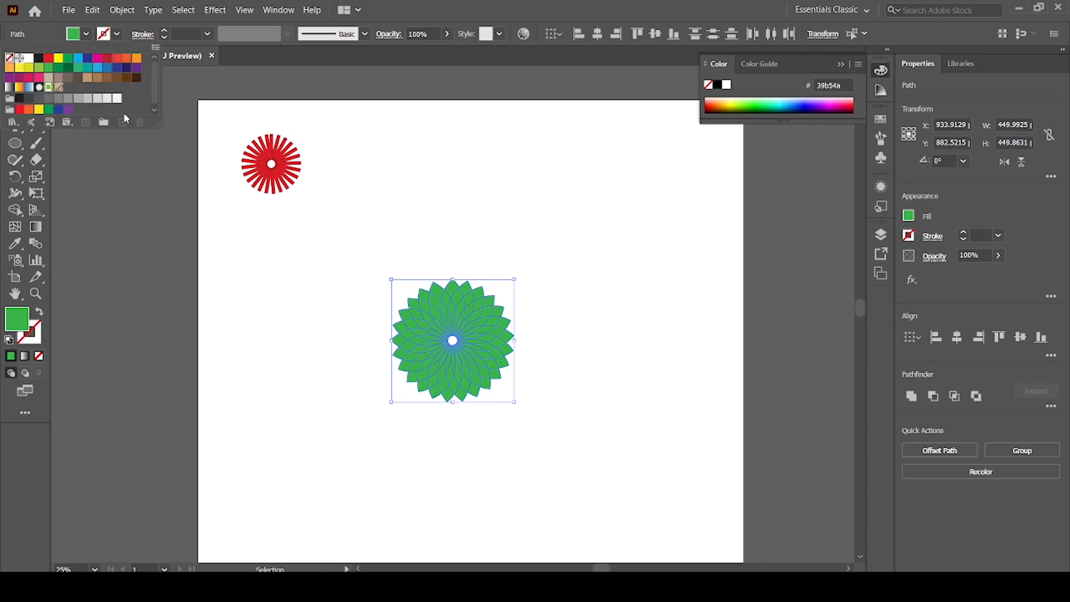
{"action": "left_click", "coordinate": [567, 405]}
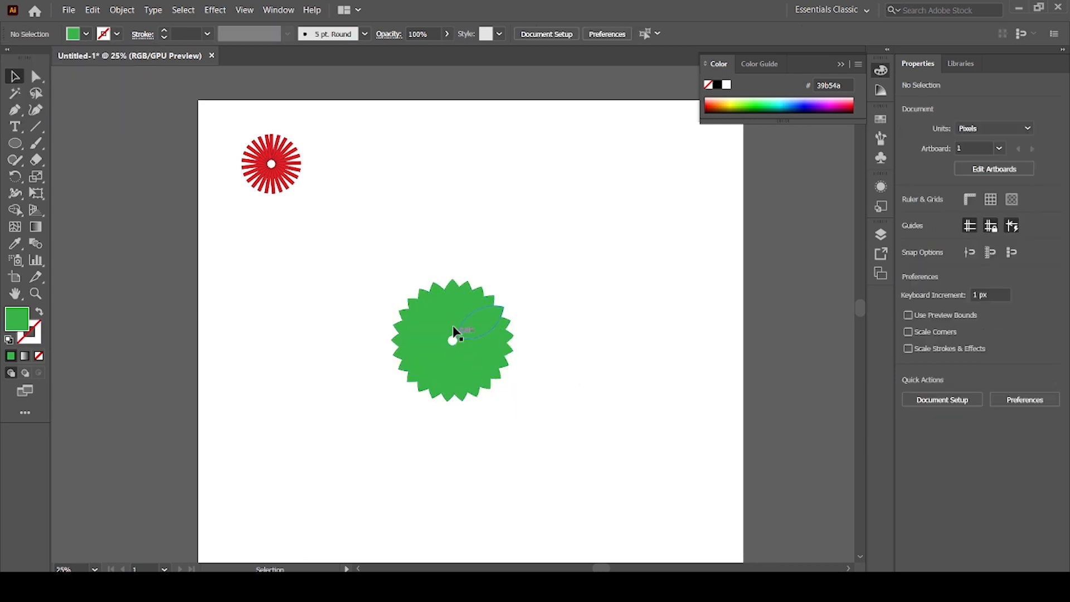
{"action": "left_click_drag", "start_coordinate": [509, 372], "coordinate": [456, 219]}
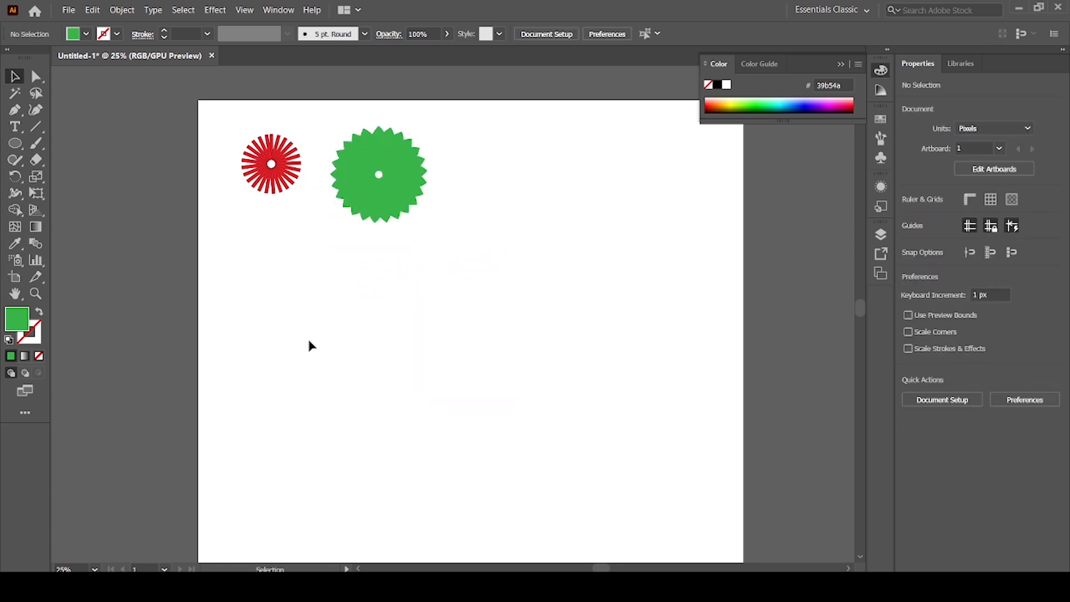
Draw a narrow vertical rounded rectangle about 57 by 389 px in the empty area below the green flower.
{"action": "key", "text": "ctrl+plus"}
{"action": "key", "text": "ctrl+plus"}
{"action": "left_click_drag", "start_coordinate": [361, 290], "coordinate": [399, 317]}
{"action": "key", "text": "ctrl+minus"}
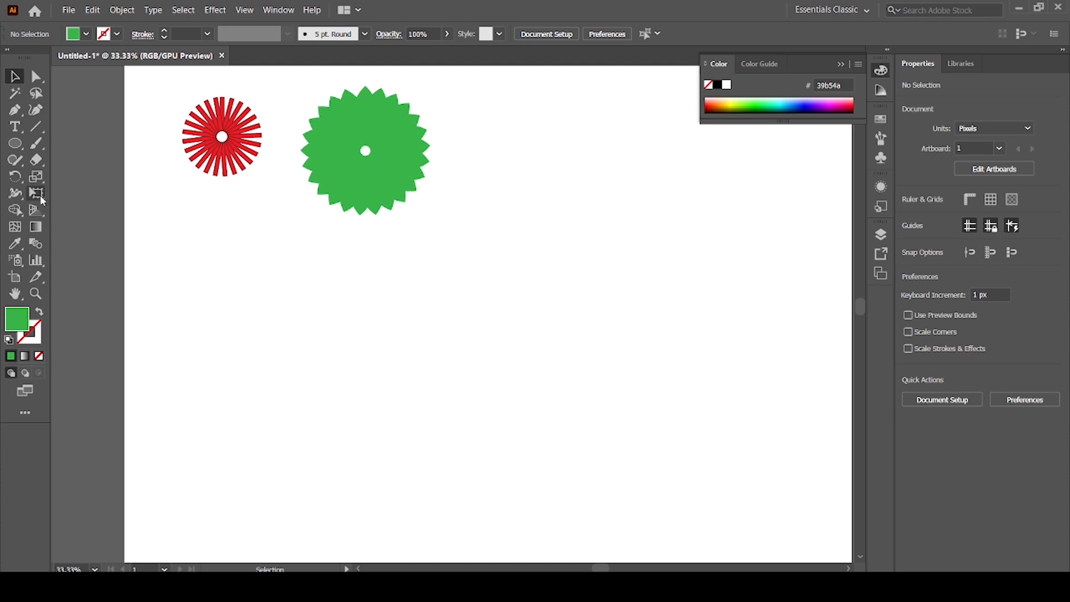
{"action": "left_click_drag", "start_coordinate": [21, 148], "coordinate": [67, 146]}
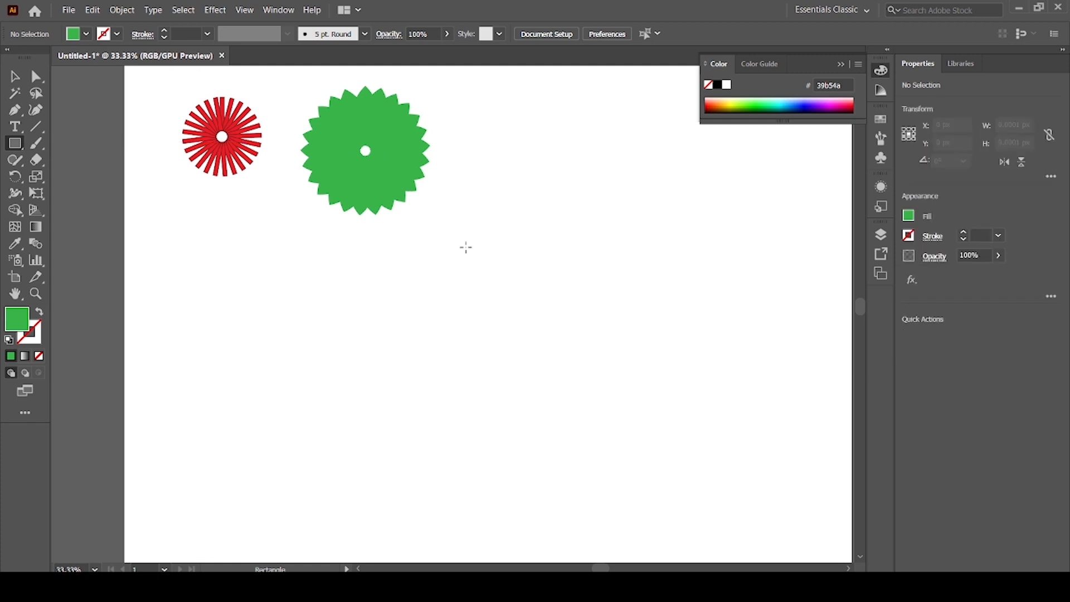
{"action": "left_click_drag", "start_coordinate": [17, 146], "coordinate": [68, 159]}
{"action": "left_click_drag", "start_coordinate": [463, 249], "coordinate": [480, 387]}
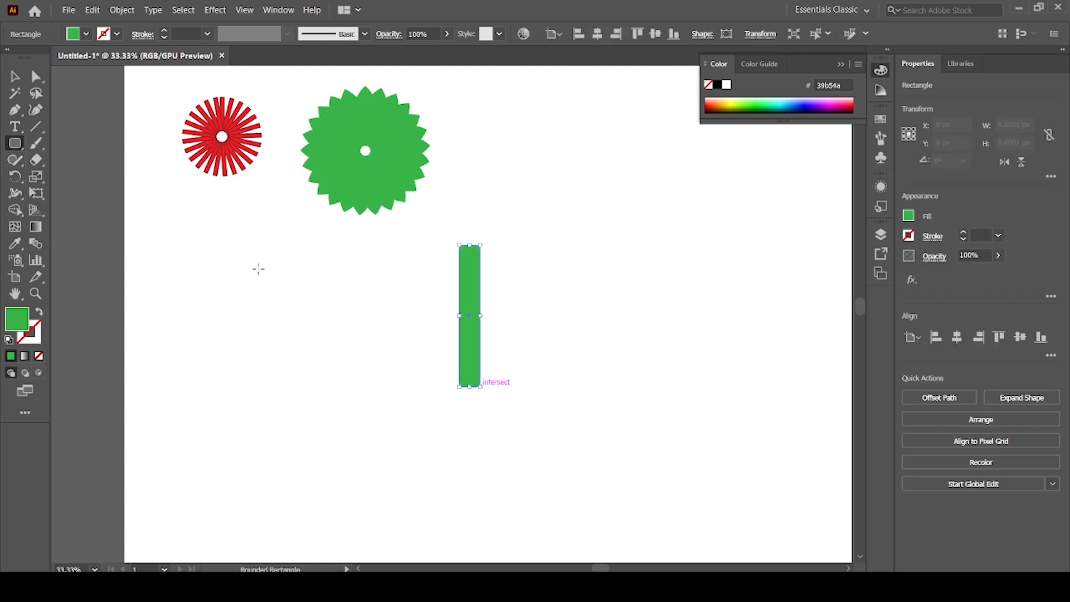
Round the green bar's corners to about 28.34 px so that both ends become semicircular.
{"action": "left_click", "coordinate": [36, 76]}
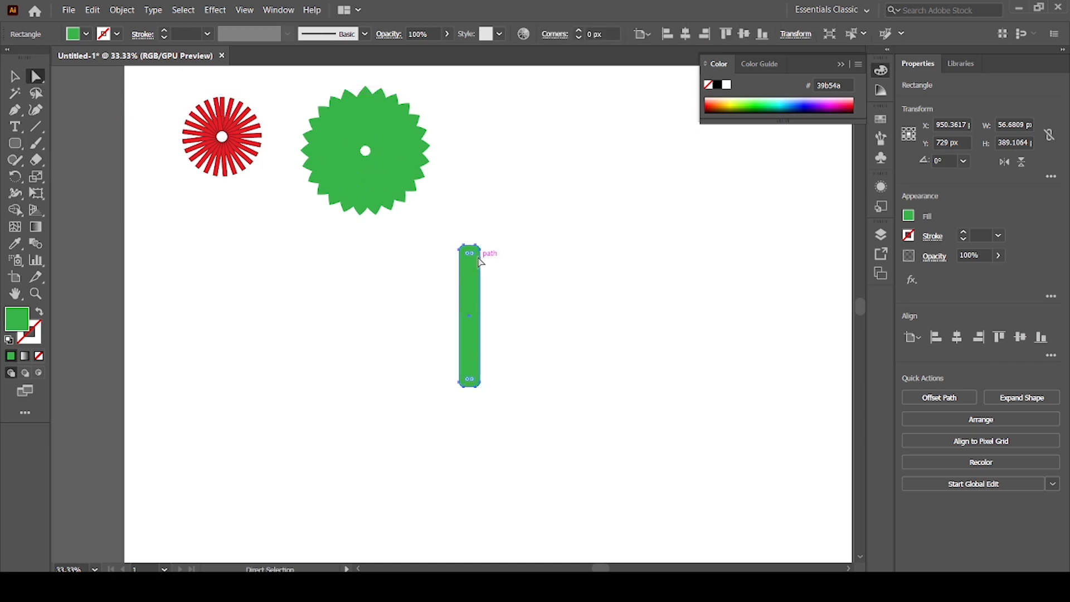
{"action": "left_click_drag", "start_coordinate": [469, 254], "coordinate": [463, 334]}
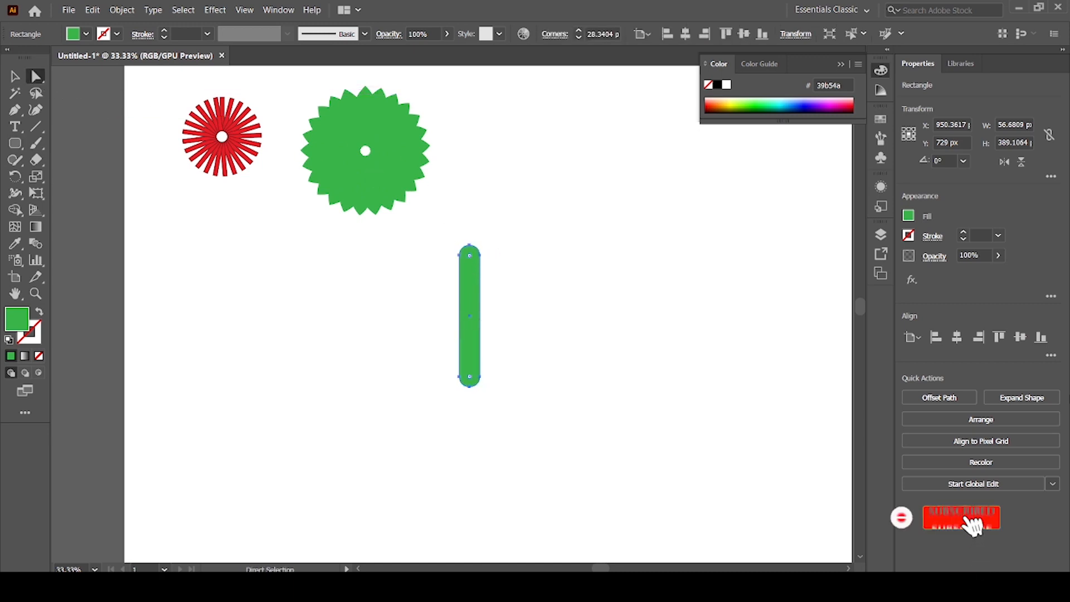
{"action": "left_click", "coordinate": [15, 76]}
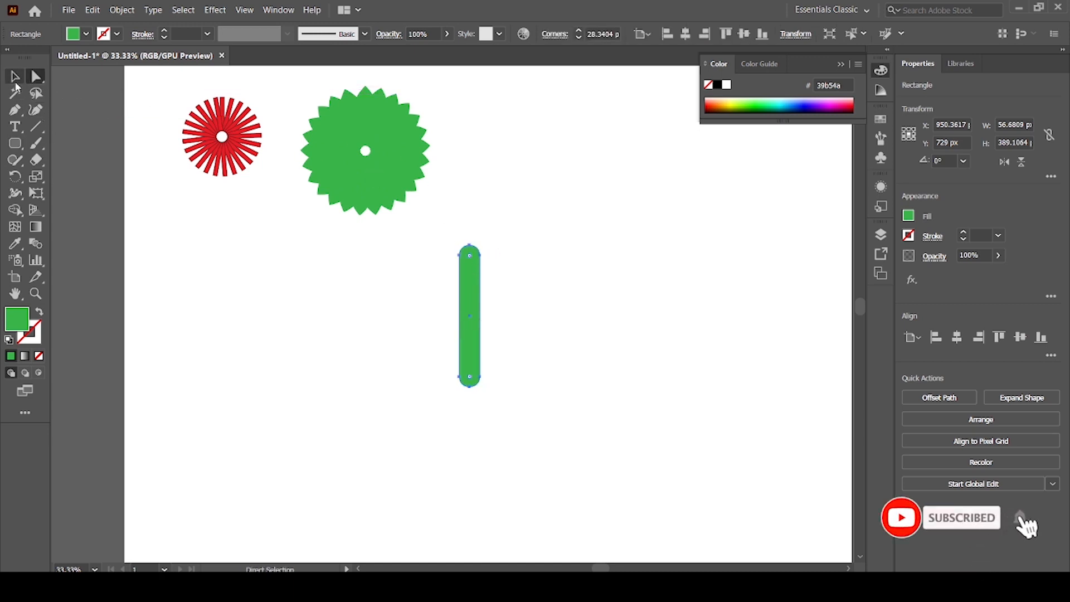
Make a copy of the green bar rotated by 360/12 degrees around a point just below its lower end.
{"action": "left_click", "coordinate": [15, 176]}
{"action": "scroll", "coordinate": [671, 397], "scroll_direction": "down", "scroll_amount": 1}
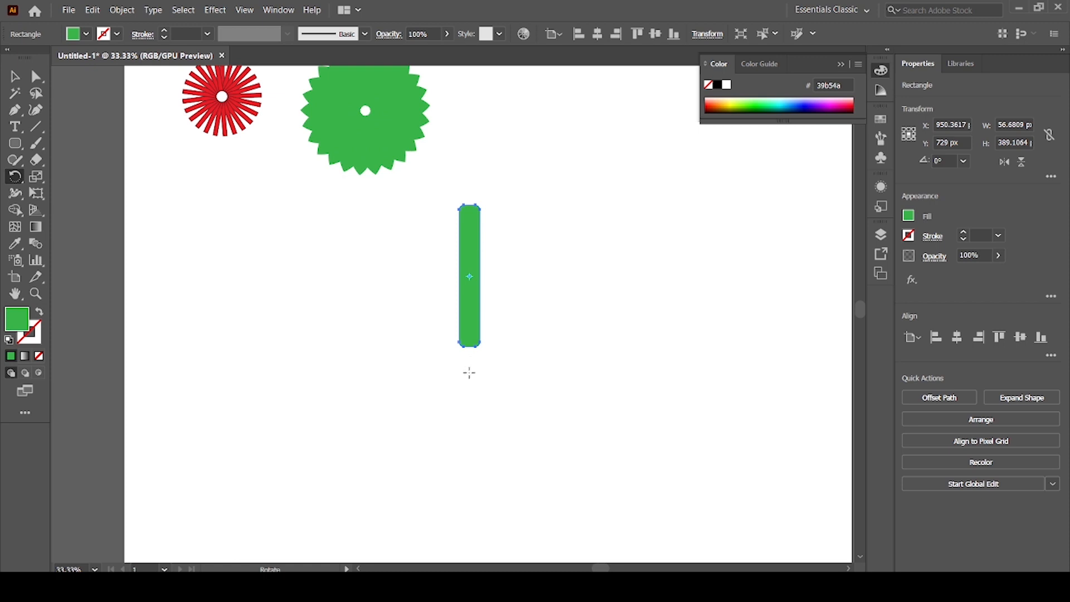
{"action": "left_click", "coordinate": [471, 373], "text": "alt"}
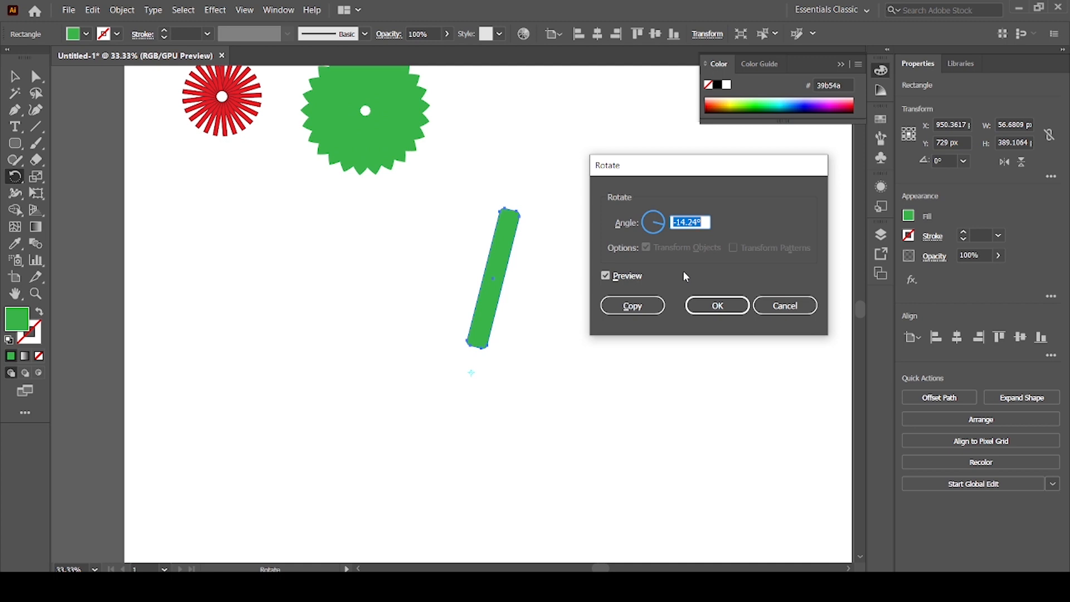
{"action": "type", "text": "36"}
{"action": "type", "text": "0/12"}
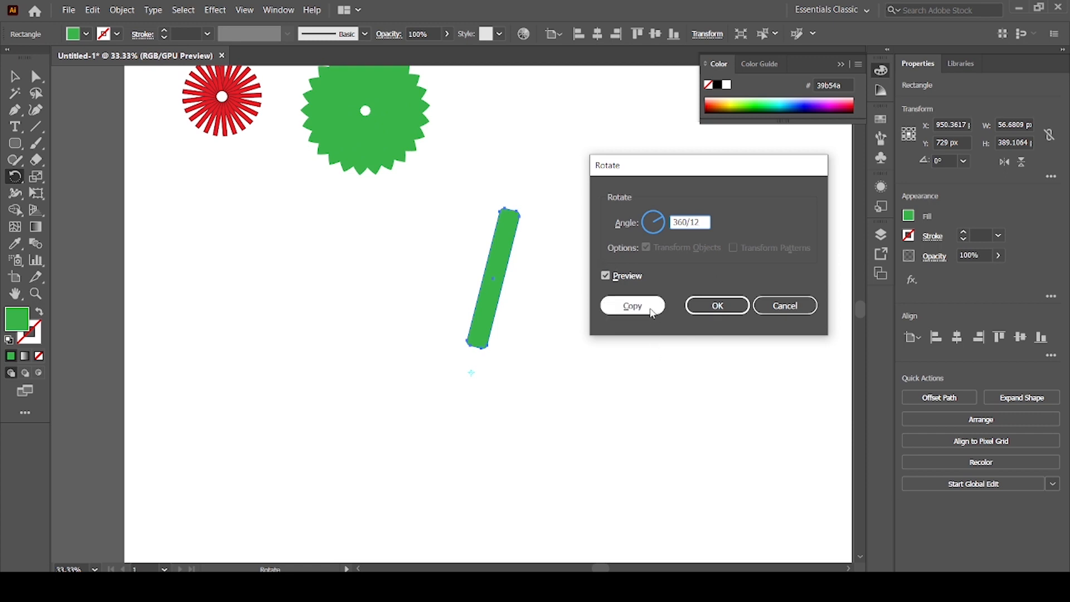
{"action": "left_click", "coordinate": [633, 305]}
Repeat the rotated bar copy until 12 bars form a full circle, and deselect them.
{"action": "key", "text": "ctrl"}
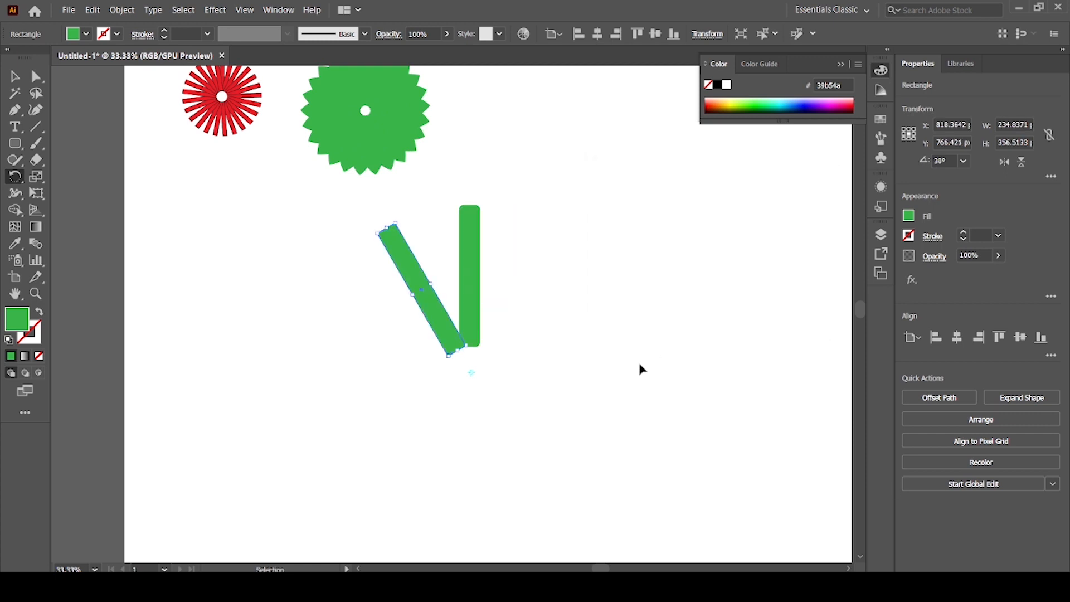
{"action": "key", "text": "ctrl+d"}
{"action": "key", "text": "ctrl+d"}
{"action": "key", "text": "ctrl+d"}
{"action": "key", "text": "ctrl+d"}
{"action": "key", "text": "ctrl+d"}
{"action": "key", "text": "ctrl+d"}
{"action": "key", "text": "ctrl+d"}
{"action": "key", "text": "ctrl+d"}
{"action": "key", "text": "ctrl+d"}
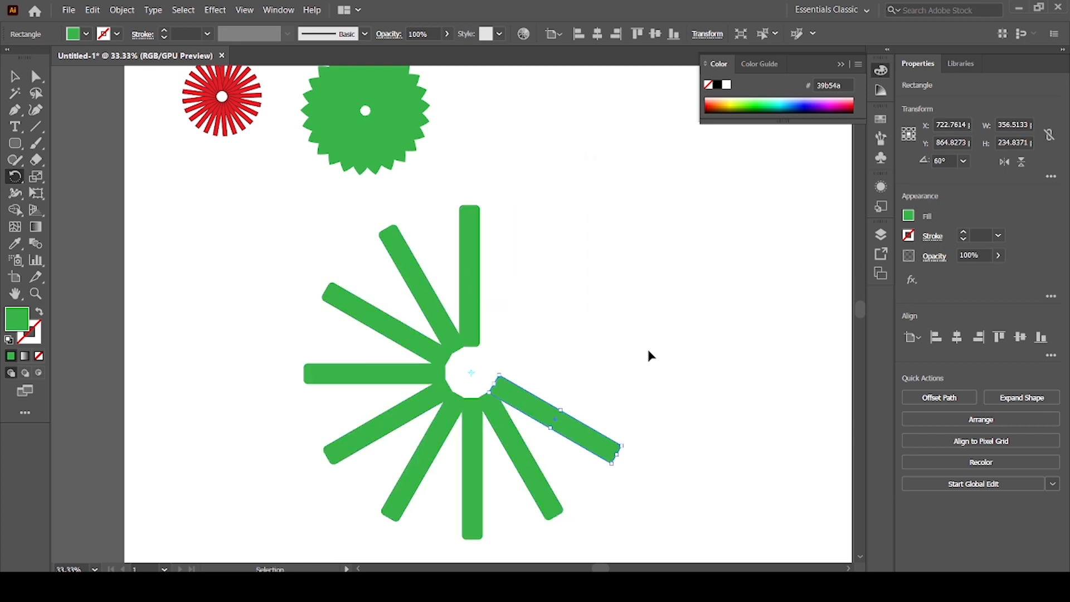
{"action": "key", "text": "ctrl+d"}
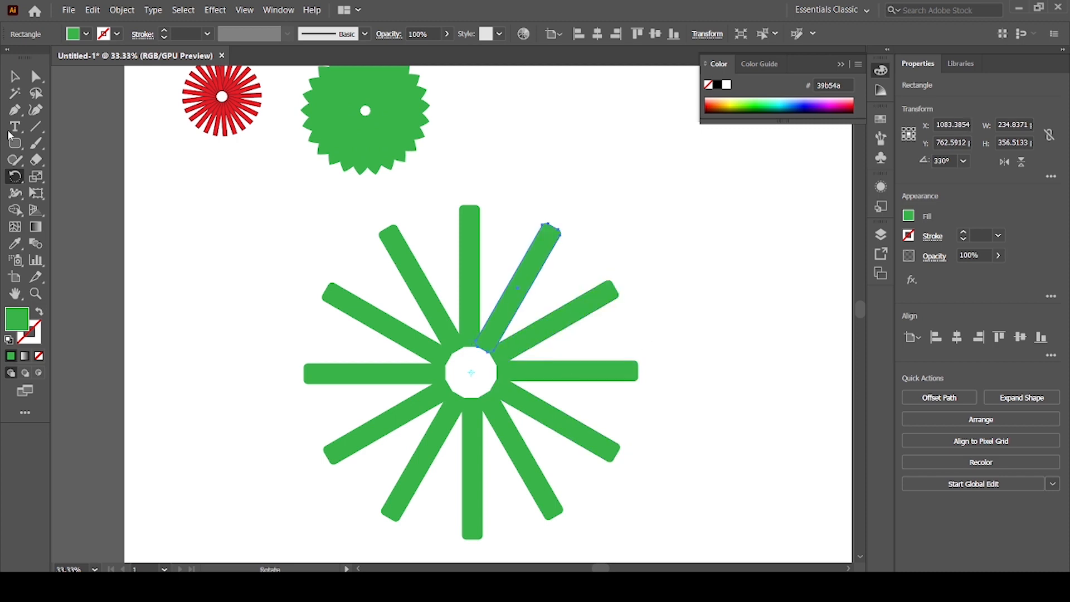
{"action": "left_click", "coordinate": [15, 76]}
{"action": "left_click", "coordinate": [195, 375]}
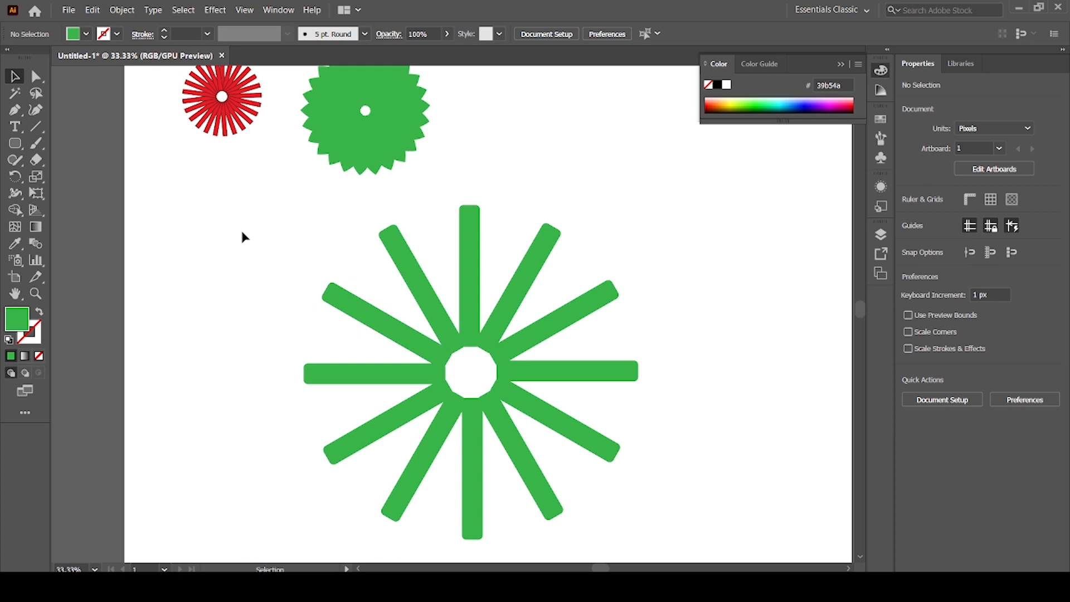
Select all the bars of the 12-bar radial design and delete them.
{"action": "left_click_drag", "start_coordinate": [241, 232], "coordinate": [733, 520]}
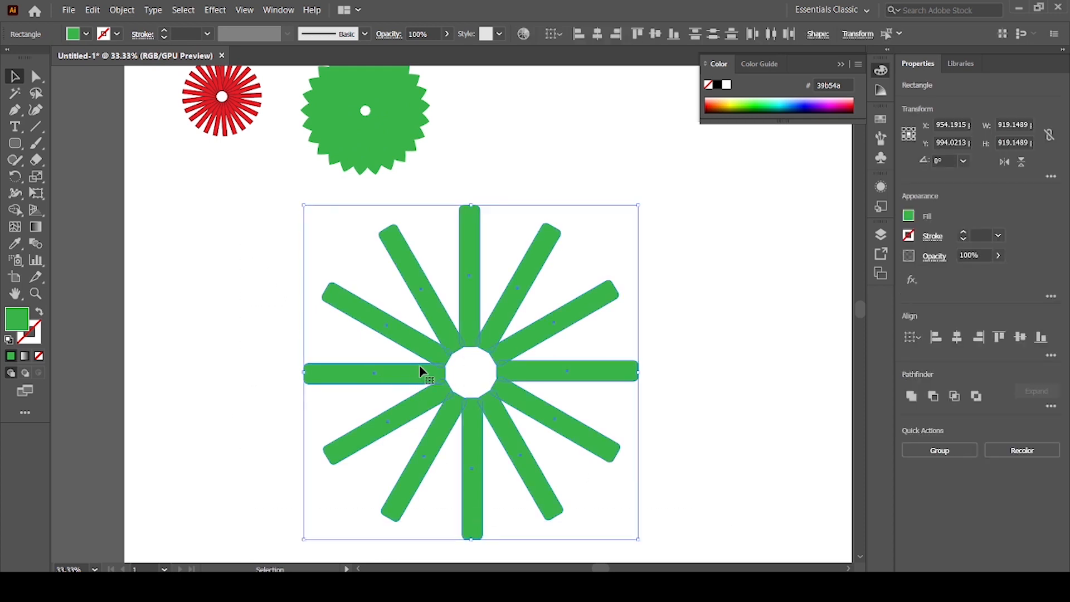
{"action": "key", "text": "ctrl+minus"}
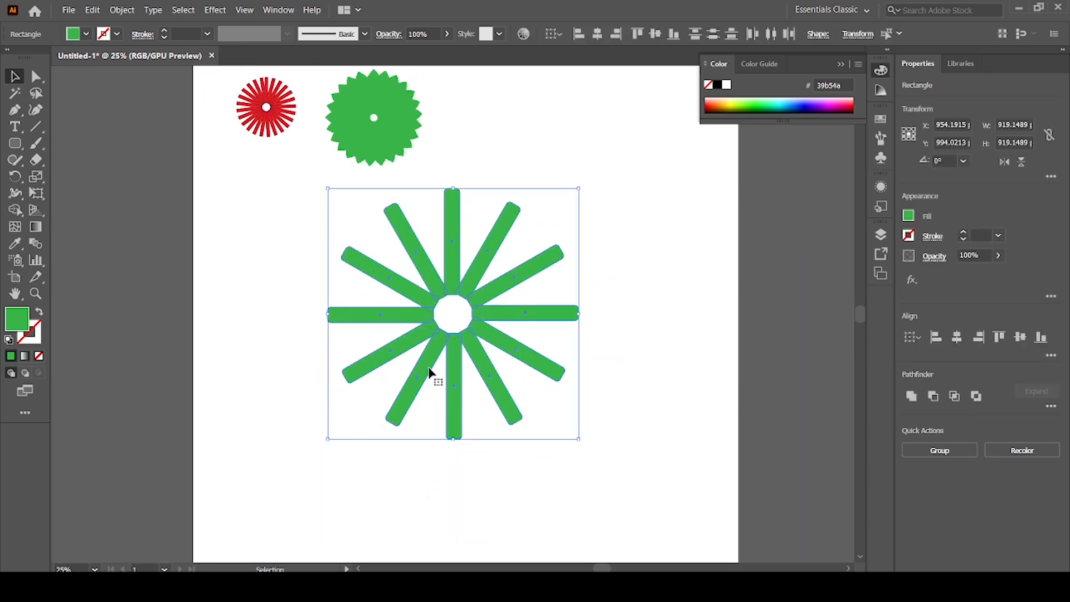
{"action": "key", "text": "Delete"}
Draw a green circle about 148 px wide below the flower, and place an overlapping copy about 102 px to its right.
{"action": "key", "text": "ctrl+plus"}
{"action": "key", "text": "ctrl+plus"}
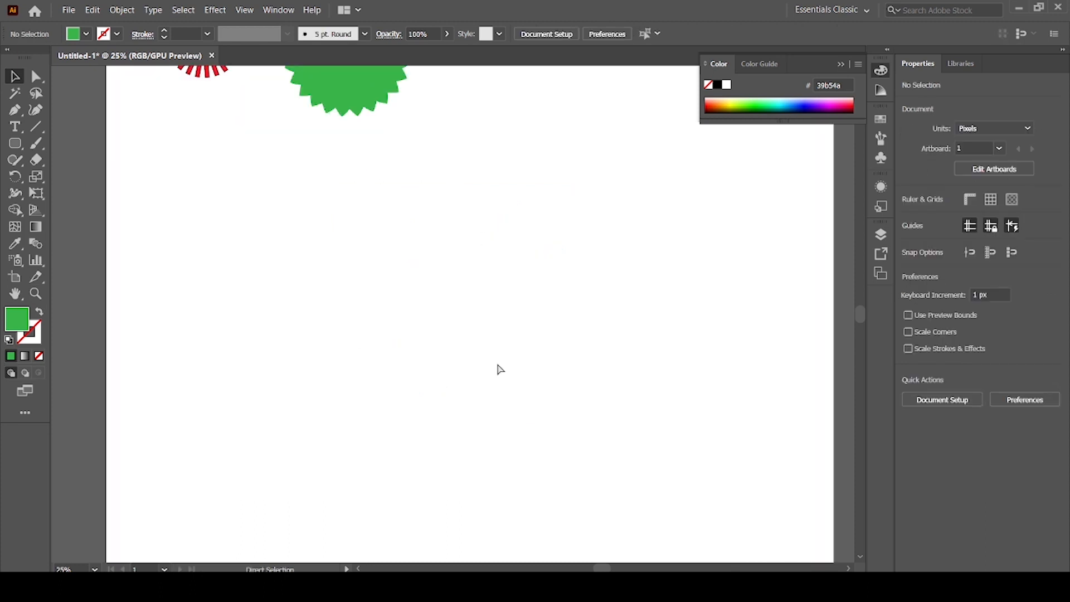
{"action": "left_click_drag", "start_coordinate": [446, 255], "coordinate": [434, 356]}
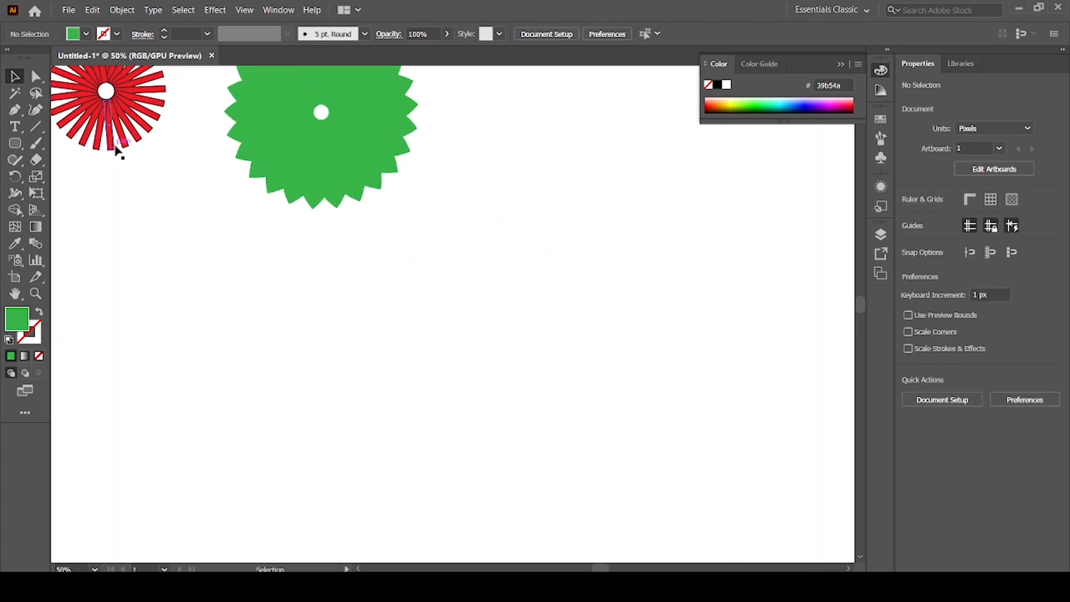
{"action": "left_click_drag", "start_coordinate": [19, 147], "coordinate": [62, 175]}
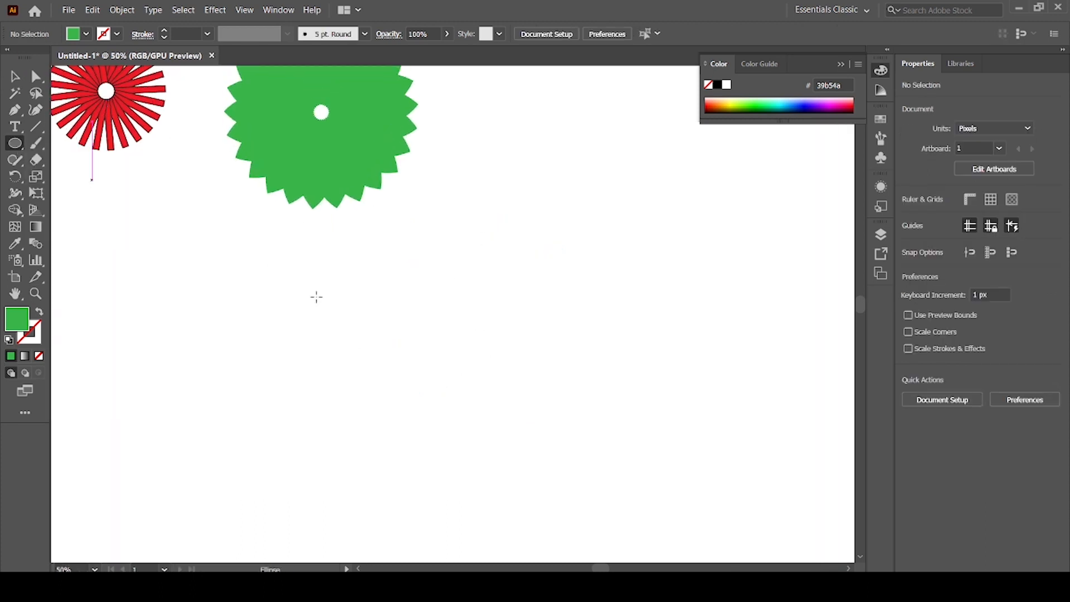
{"action": "left_click_drag", "start_coordinate": [344, 272], "coordinate": [423, 352]}
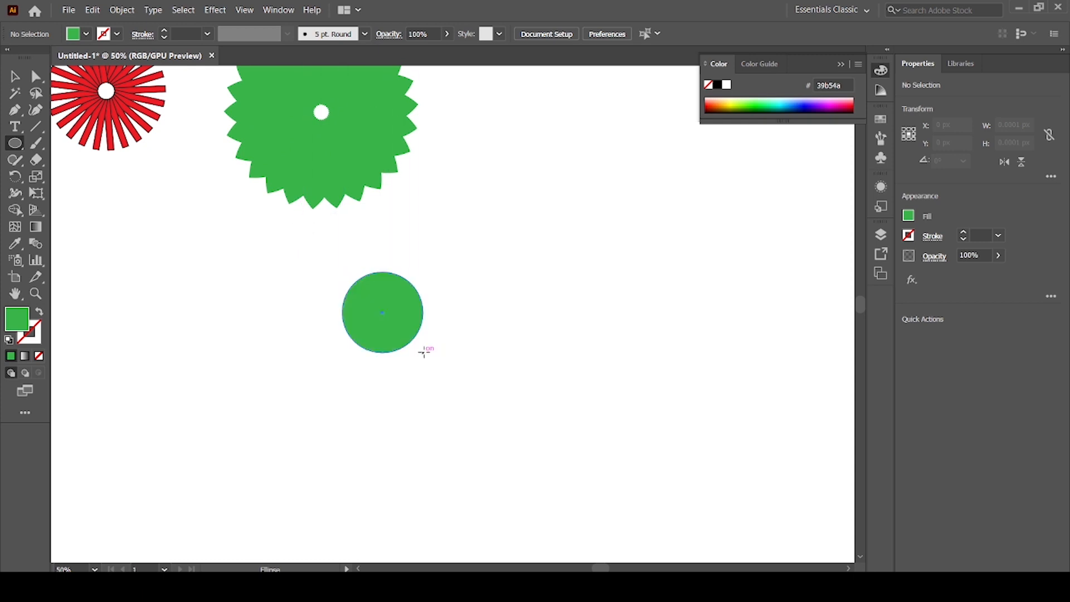
{"action": "key", "text": "v"}
{"action": "left_click_drag", "start_coordinate": [392, 320], "coordinate": [444, 321]}
Remove the outer parts of both new green circles with the Shape Builder tool, keeping only their overlap as a petal.
{"action": "left_click_drag", "start_coordinate": [313, 265], "coordinate": [554, 382]}
{"action": "left_click", "coordinate": [15, 210]}
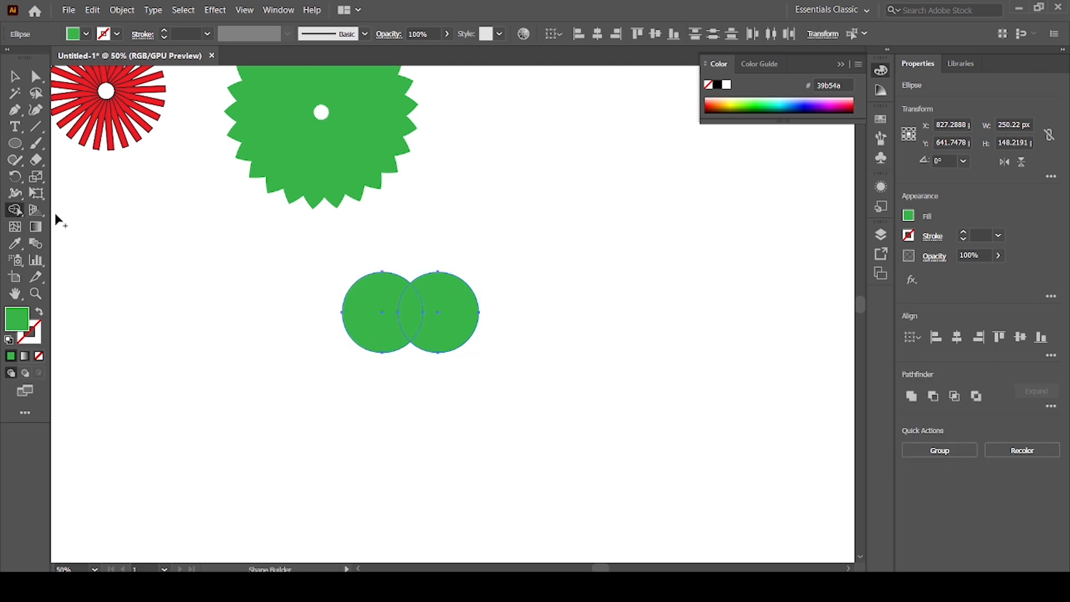
{"action": "left_click", "coordinate": [463, 316], "text": "alt"}
{"action": "left_click", "coordinate": [365, 317], "text": "alt"}
{"action": "left_click", "coordinate": [15, 77]}
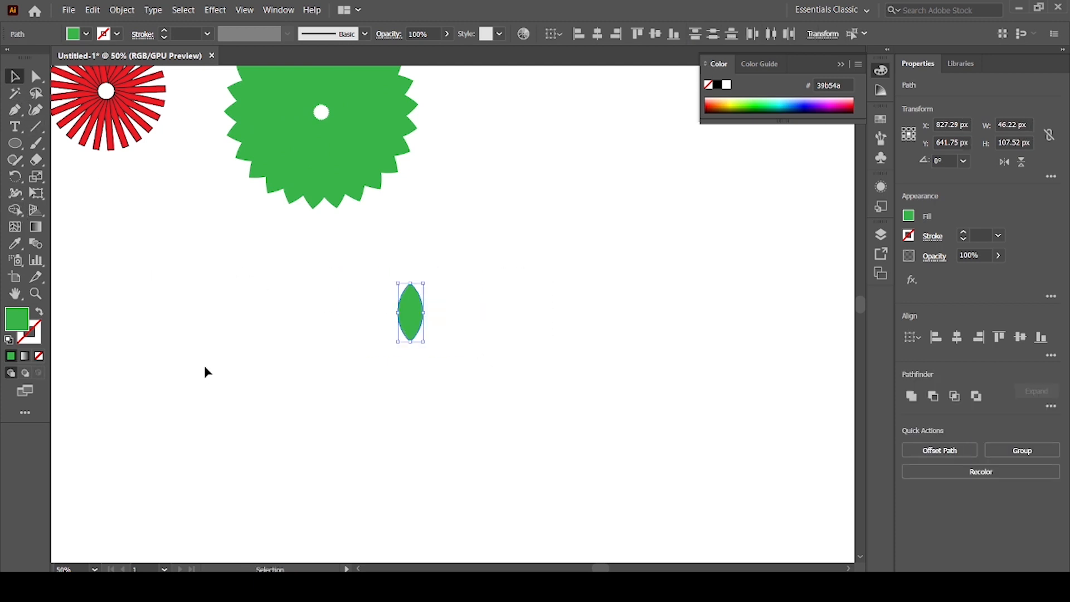
{"action": "left_click", "coordinate": [466, 351]}
Enlarge the petal proportionally from its centre to about 73 by 170 px, and deselect it.
{"action": "left_click", "coordinate": [408, 309]}
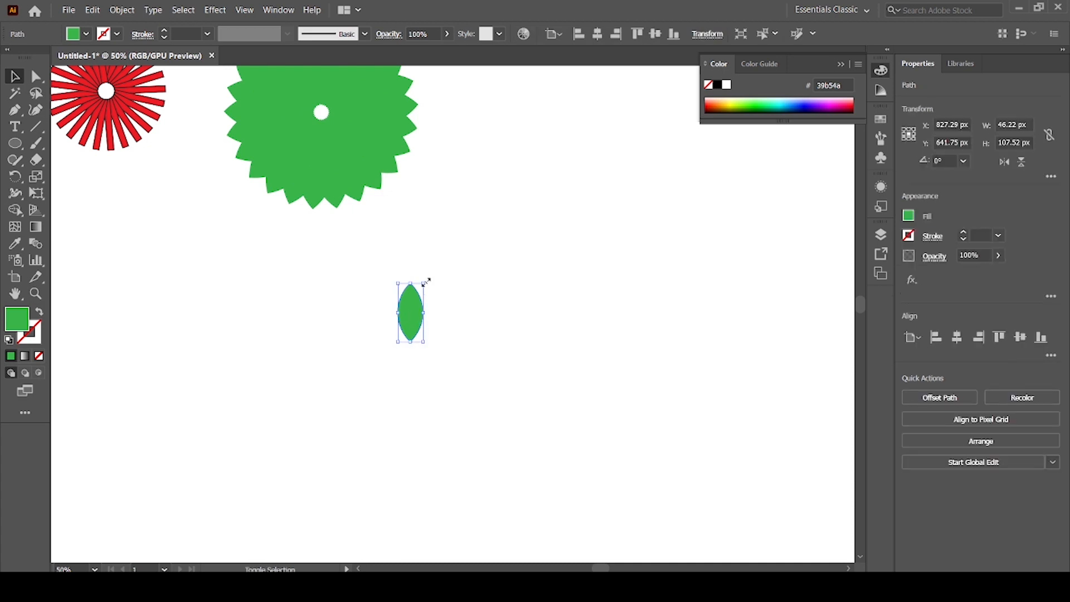
{"action": "left_click_drag", "start_coordinate": [427, 283], "coordinate": [432, 267]}
{"action": "left_click", "coordinate": [468, 406]}
Make a copy of the enlarged petal rotated by 24° around a point just below its lower tip.
{"action": "key", "text": "ctrl+equal"}
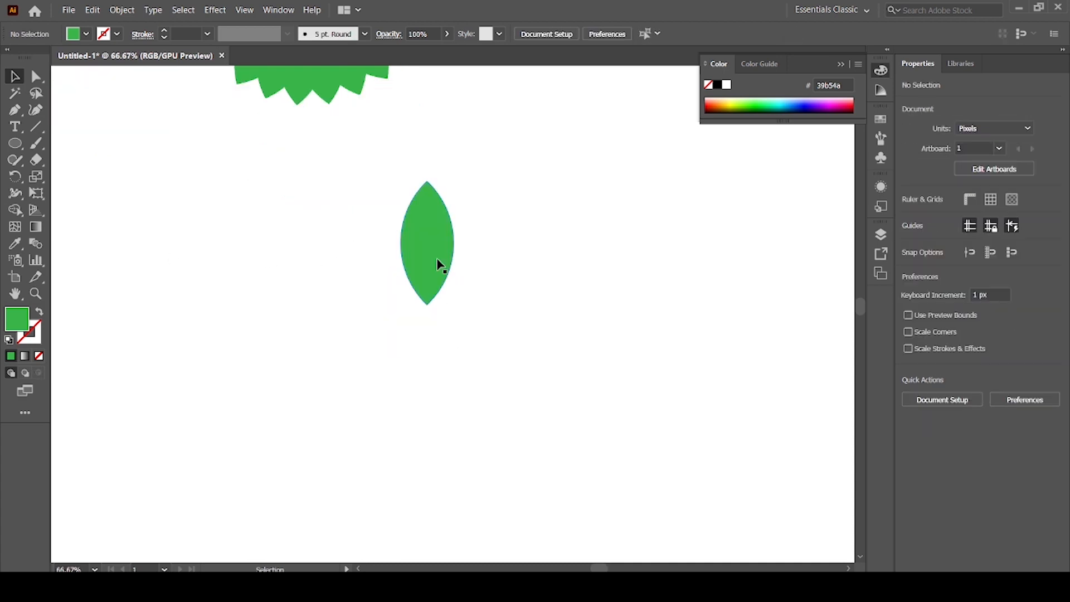
{"action": "left_click", "coordinate": [436, 262]}
{"action": "left_click", "coordinate": [15, 178]}
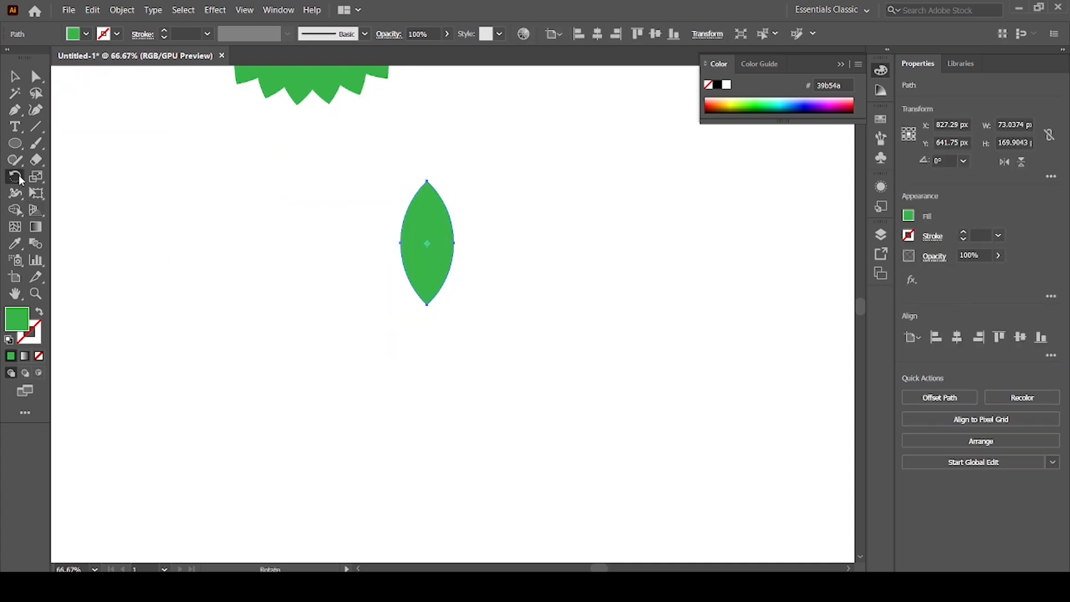
{"action": "left_click", "coordinate": [428, 326], "text": "alt"}
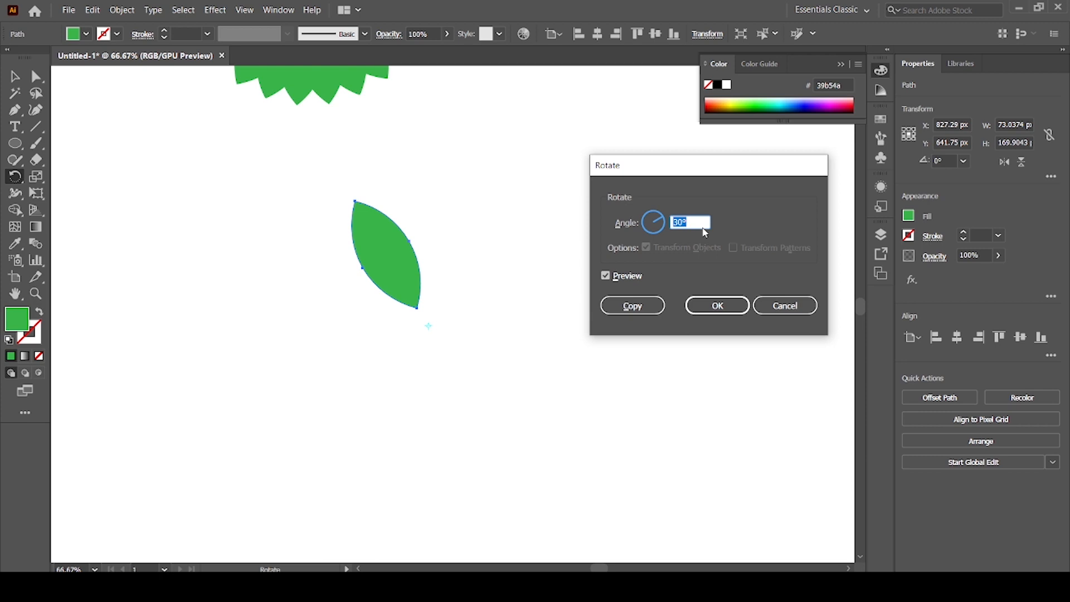
{"action": "type", "text": "3"}
{"action": "left_click", "coordinate": [633, 306]}
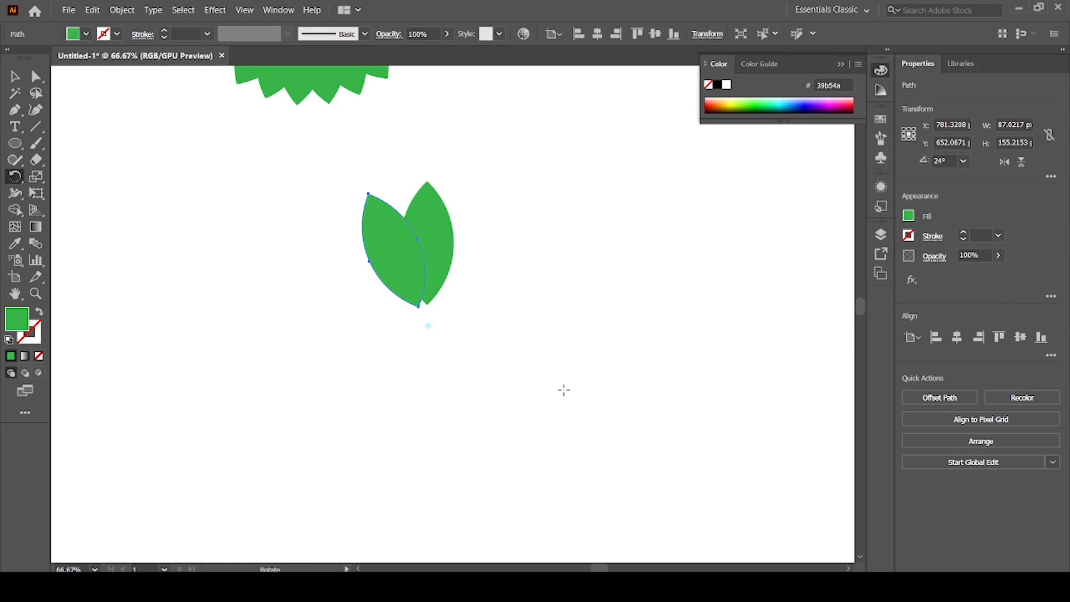
Repeat the 24° petal copy until 15 petals form a complete flower around the pivot.
{"action": "key", "text": "ctrl+d"}
{"action": "key", "text": "ctrl+d"}
{"action": "key", "text": "ctrl+d"}
{"action": "key", "text": "ctrl+d"}
{"action": "key", "text": "ctrl+d"}
{"action": "key", "text": "ctrl+d"}
{"action": "key", "text": "ctrl+d"}
{"action": "key", "text": "ctrl+d"}
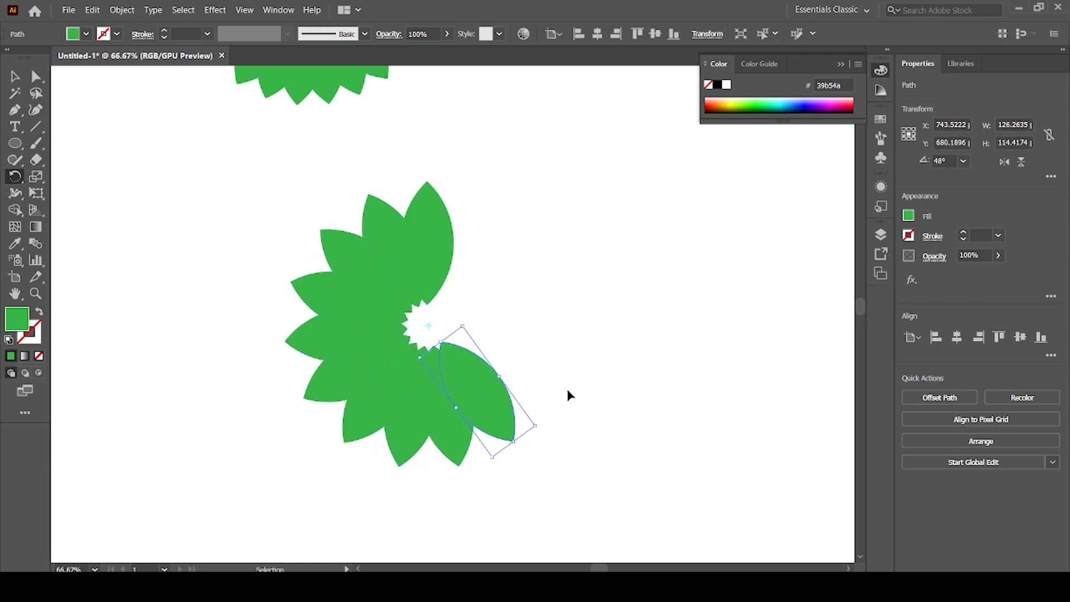
{"action": "key", "text": "ctrl+d"}
{"action": "key", "text": "ctrl+d"}
{"action": "key", "text": "ctrl+d"}
{"action": "key", "text": "ctrl+d"}
{"action": "key", "text": "r"}
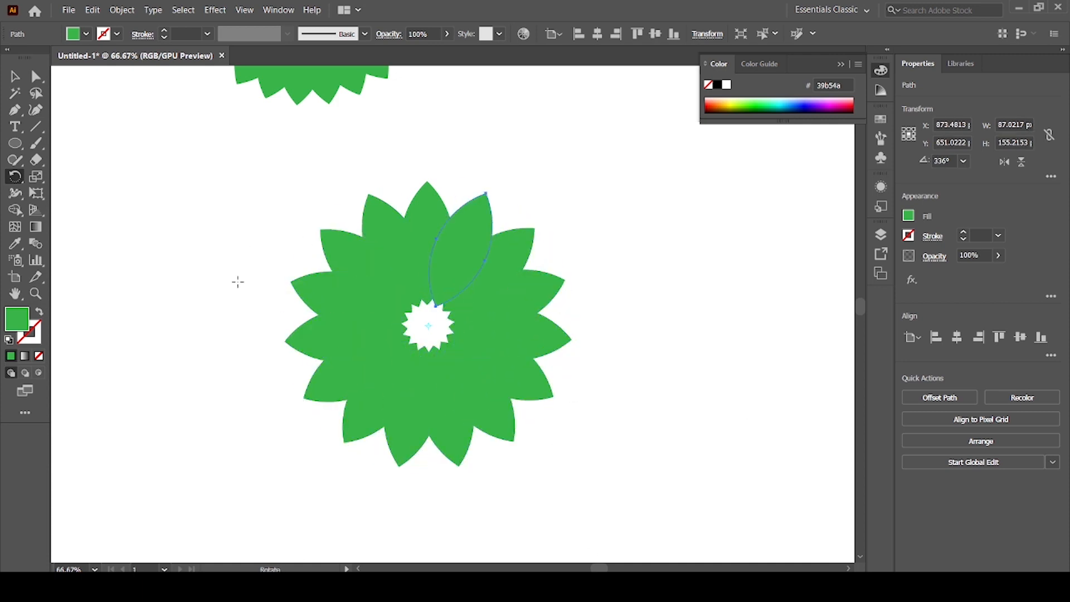
Set the opacity of all the petals in the 15-petal flower to 60% and deselect them.
{"action": "left_click", "coordinate": [14, 76]}
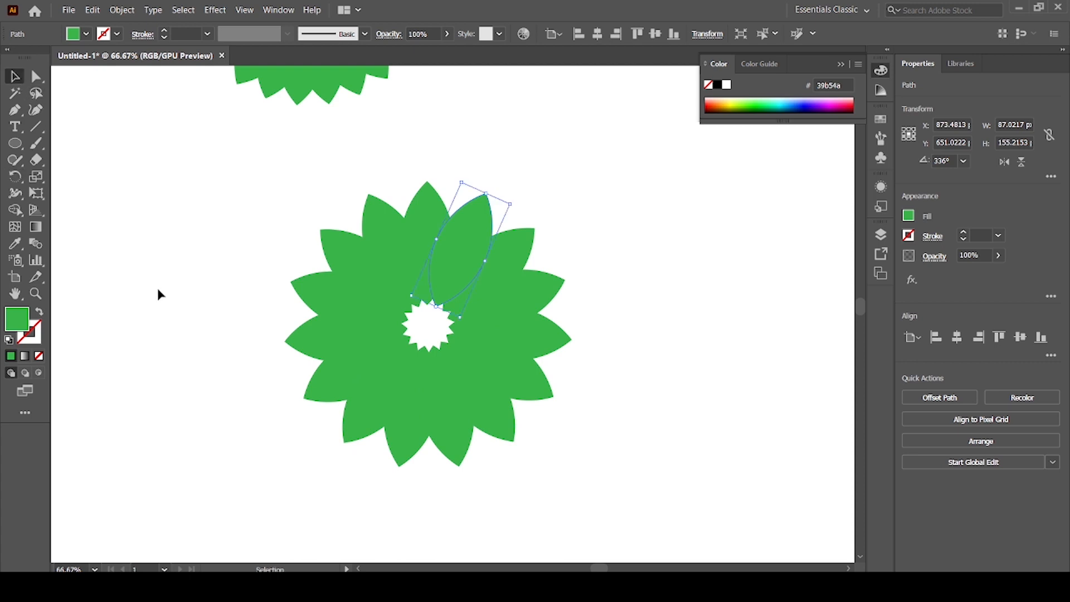
{"action": "left_click_drag", "start_coordinate": [215, 176], "coordinate": [670, 518]}
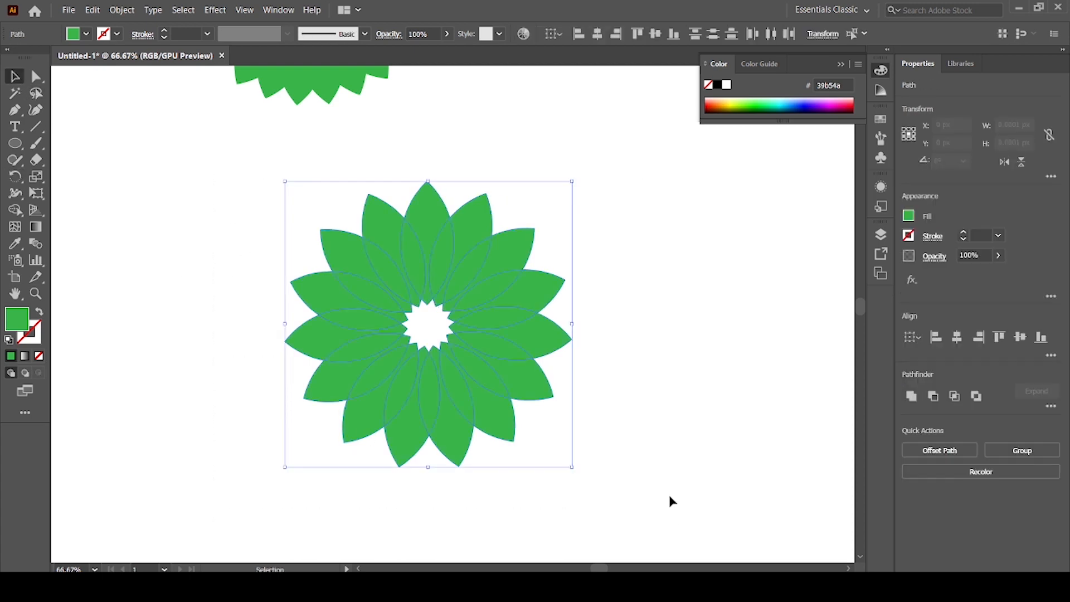
{"action": "left_click", "coordinate": [998, 260]}
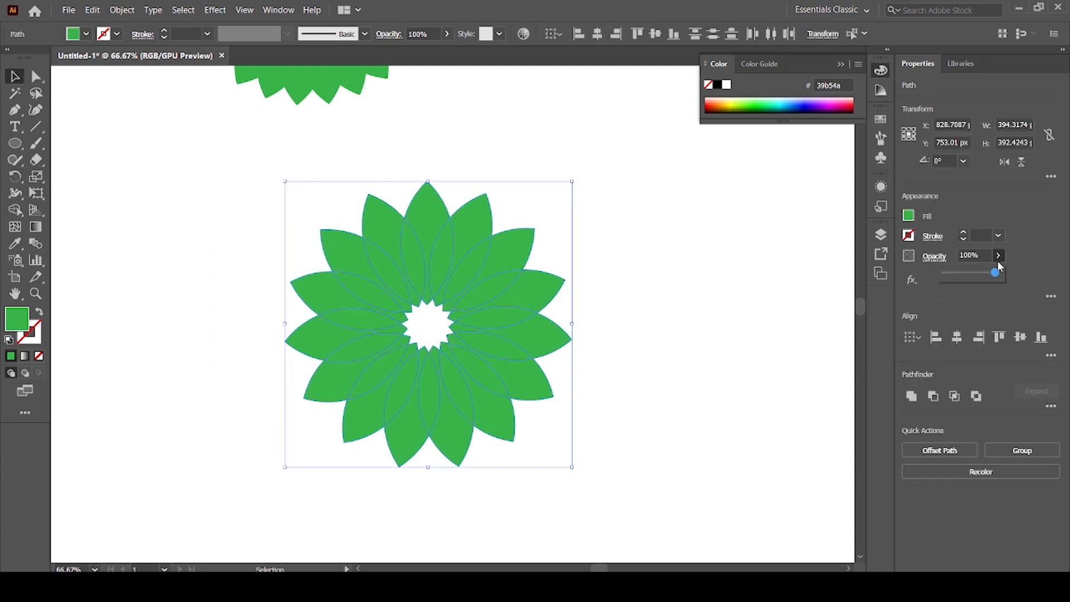
{"action": "left_click", "coordinate": [1002, 278]}
{"action": "left_click", "coordinate": [999, 258]}
{"action": "left_click_drag", "start_coordinate": [996, 278], "coordinate": [967, 277]}
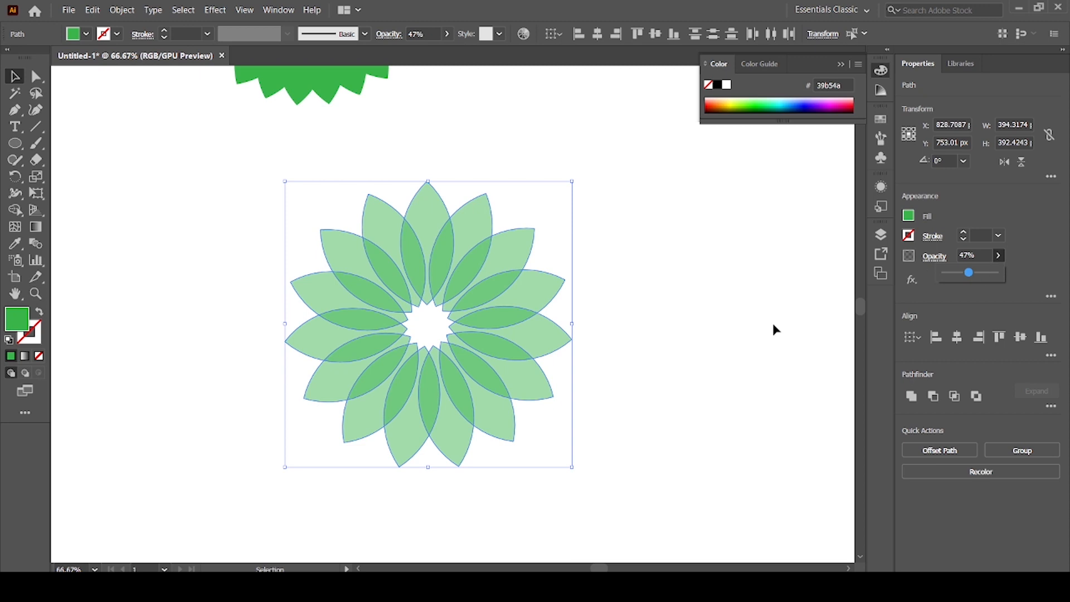
{"action": "left_click", "coordinate": [972, 255]}
{"action": "type", "text": "60"}
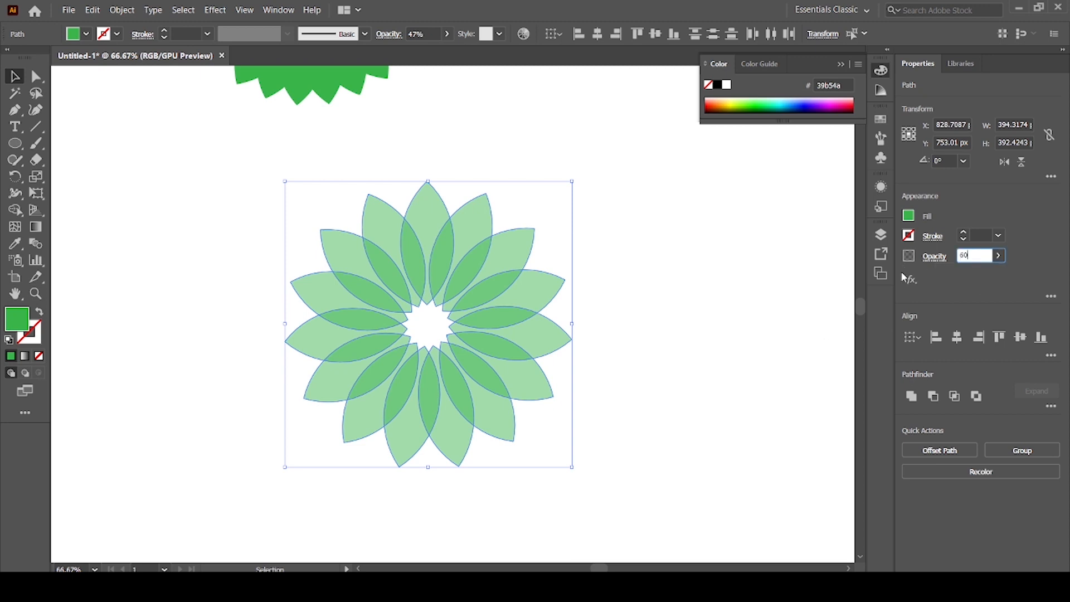
{"action": "key", "text": "Return"}
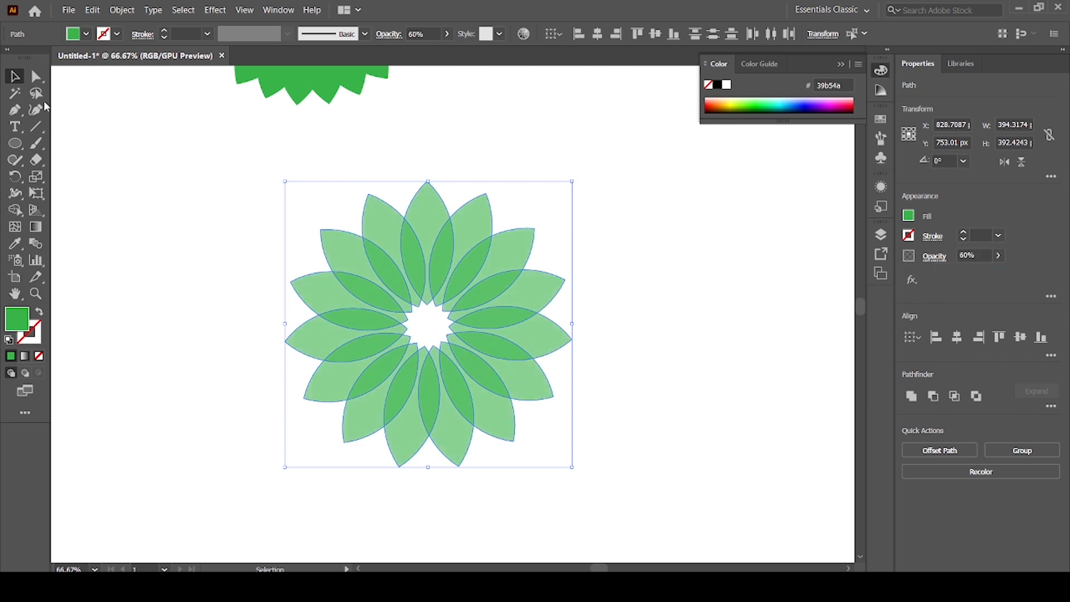
{"action": "left_click", "coordinate": [96, 216]}
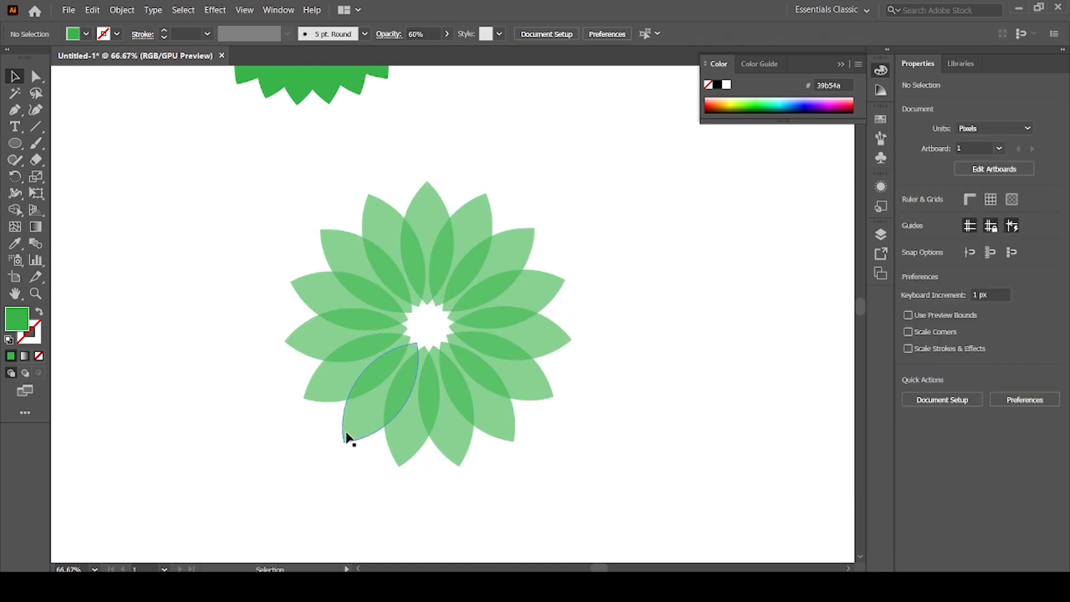
Group the translucent petals, shrink the flower proportionally to about 254 px wide, and place it beside the large green design.
{"action": "left_click_drag", "start_coordinate": [262, 158], "coordinate": [586, 464]}
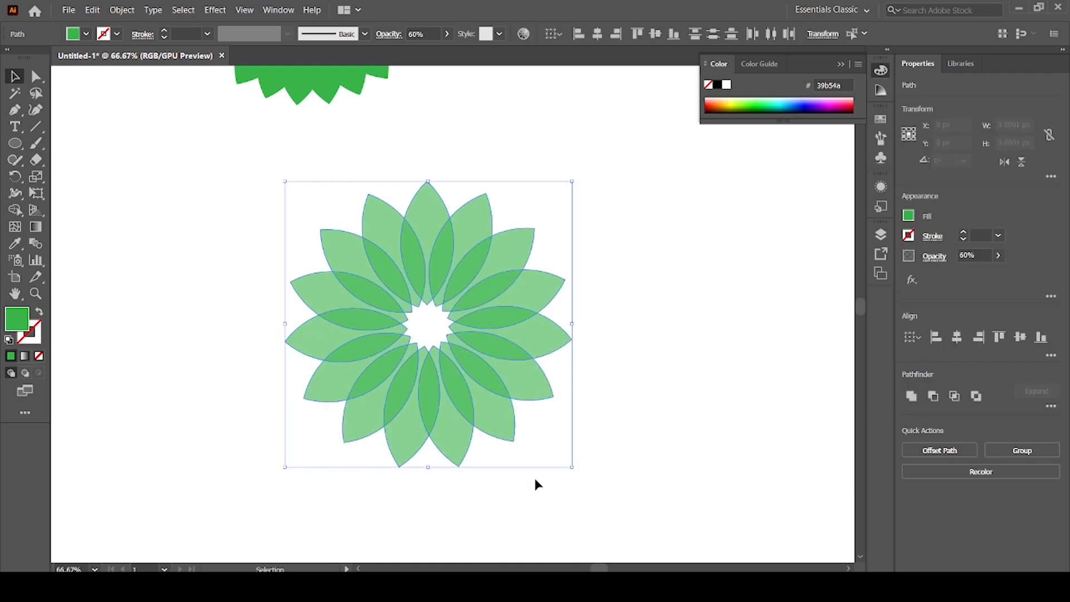
{"action": "key", "text": "ctrl+g"}
{"action": "key", "text": "ctrl+minus"}
{"action": "key", "text": "ctrl+minus"}
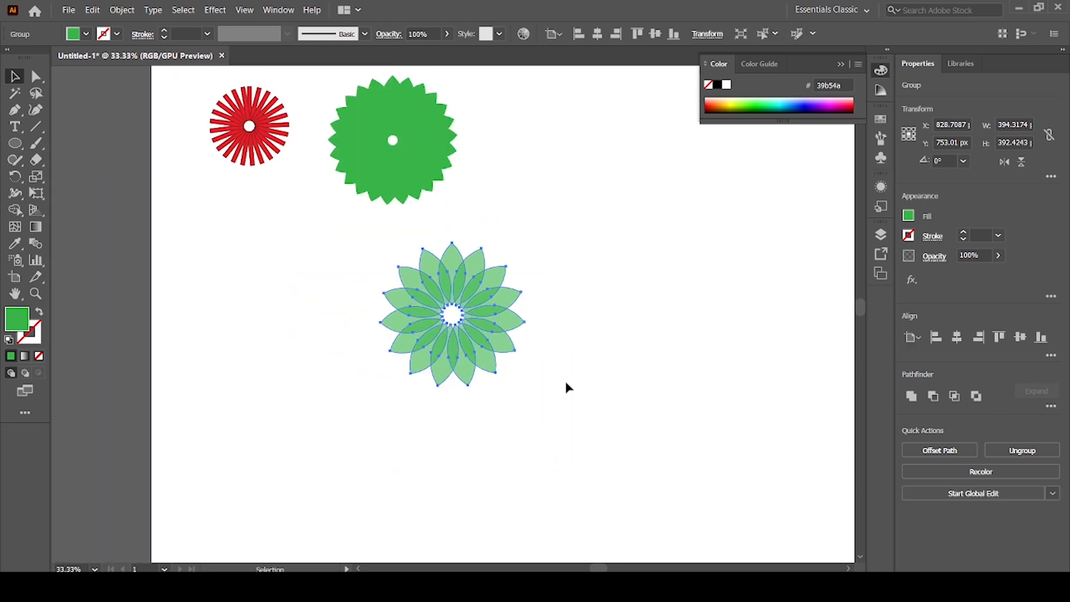
{"action": "left_click_drag", "start_coordinate": [526, 389], "coordinate": [545, 172]}
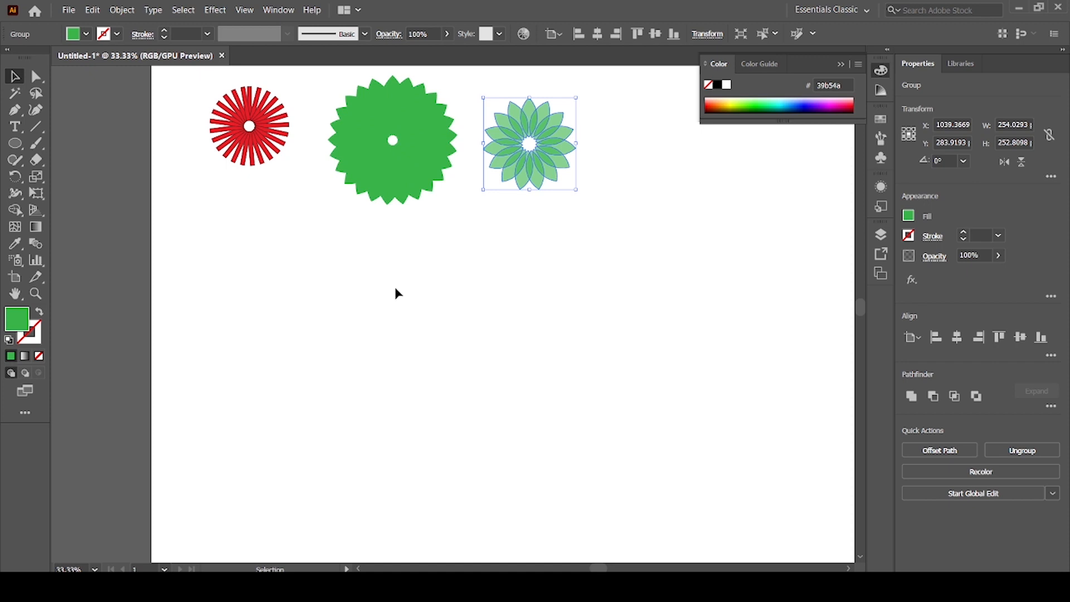
Draw a circle about 532 px in diameter in the empty area below the designs and fill it with black.
{"action": "left_click", "coordinate": [14, 143]}
{"action": "left_click_drag", "start_coordinate": [405, 274], "coordinate": [598, 468]}
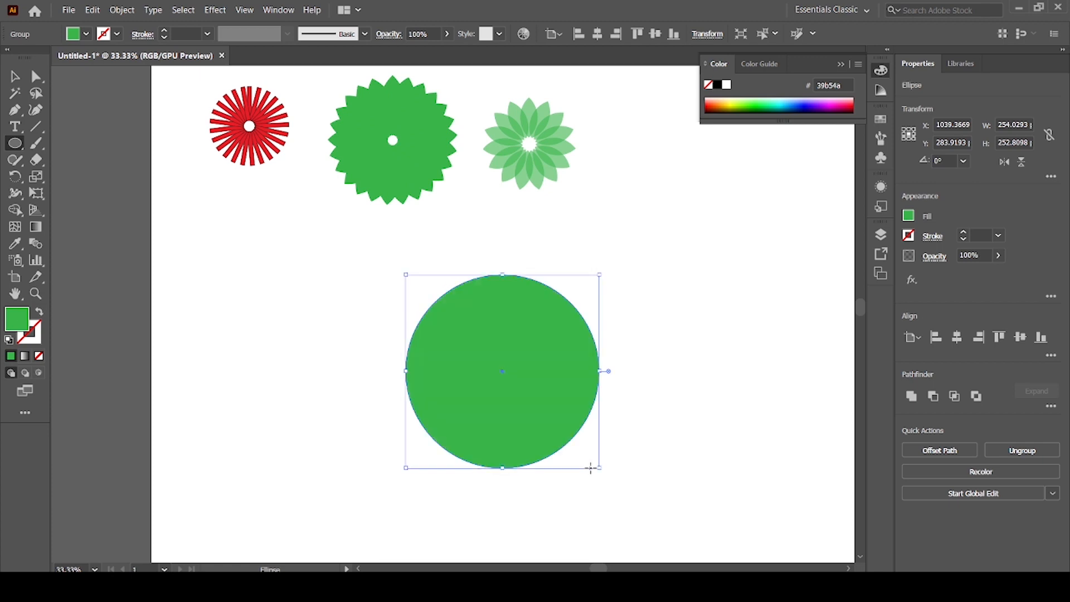
{"action": "left_click", "coordinate": [85, 34]}
{"action": "left_click", "coordinate": [39, 57]}
{"action": "key", "text": "v"}
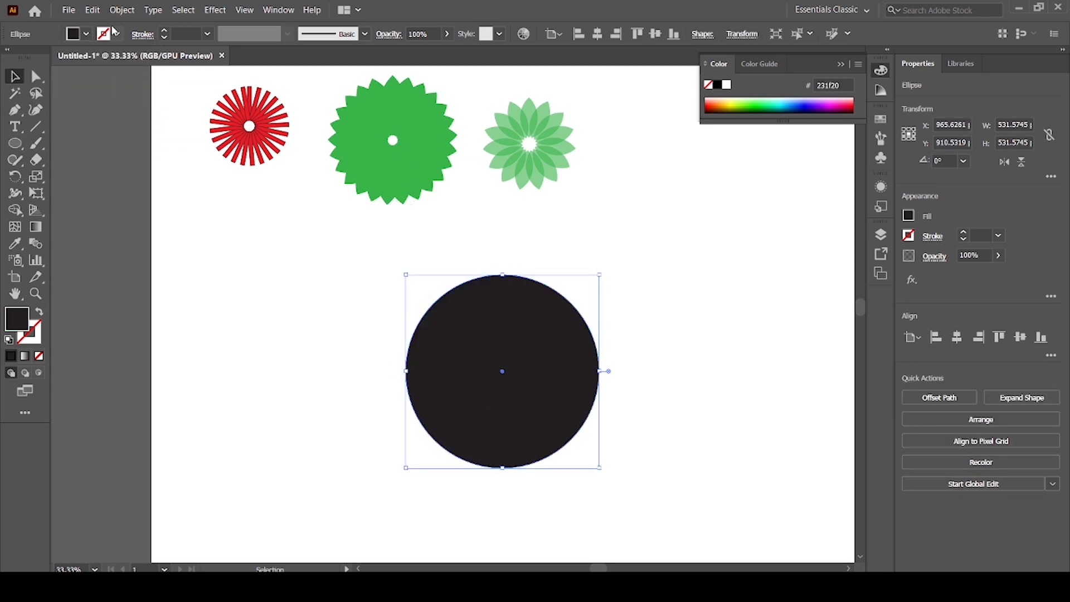
{"action": "key", "text": "a"}
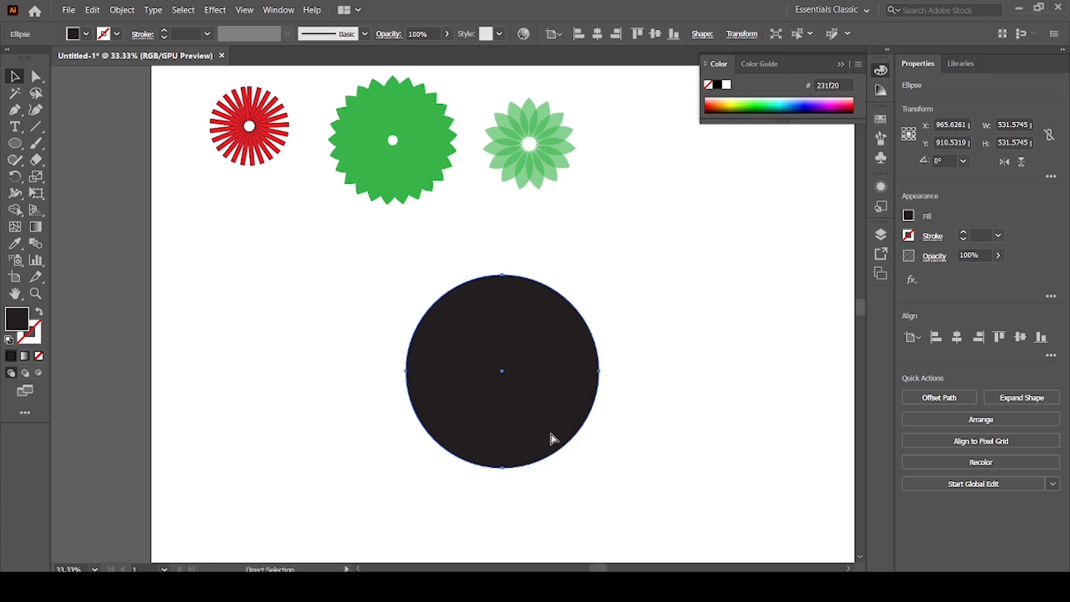
{"action": "key", "text": "v"}
{"action": "left_click", "coordinate": [616, 448]}
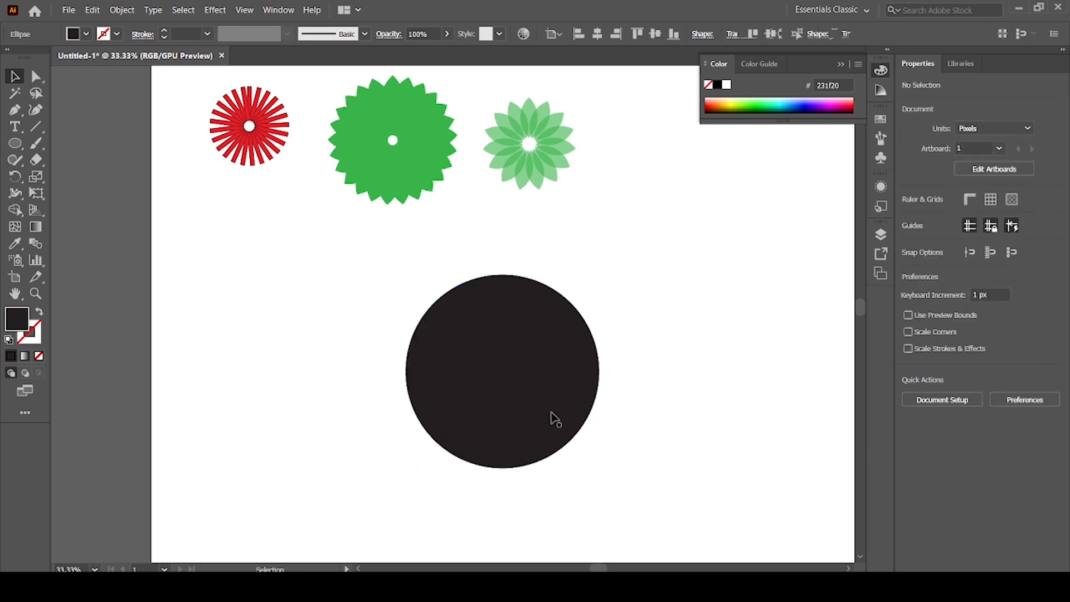
Make a concentric copy of the black circle about 464 px in diameter and fill it with green 2bb673.
{"action": "left_click", "coordinate": [555, 423]}
{"action": "left_click_drag", "start_coordinate": [597, 468], "coordinate": [588, 465]}
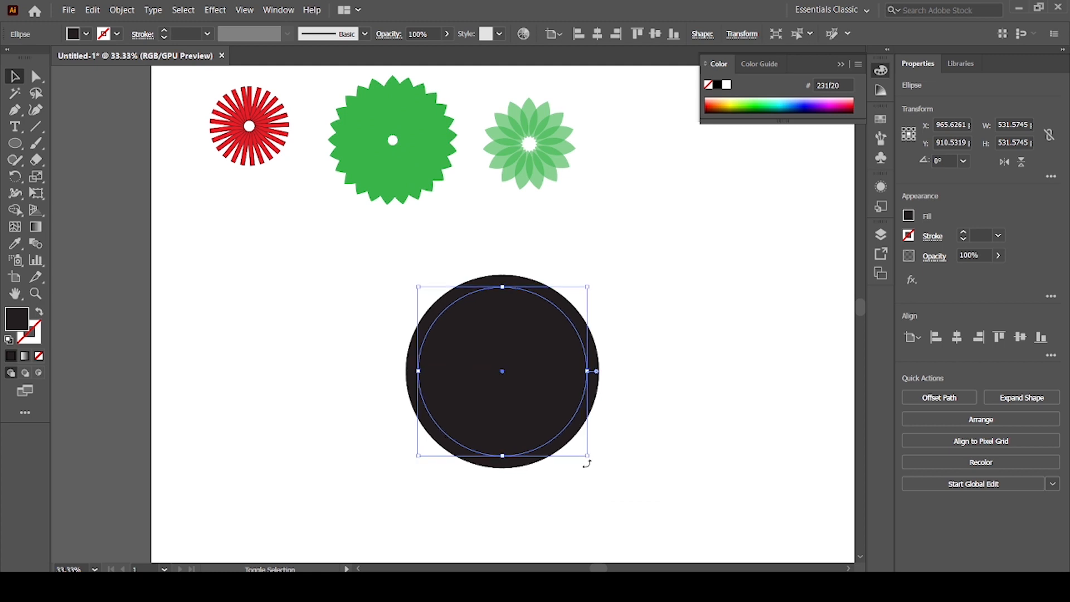
{"action": "left_click", "coordinate": [86, 34]}
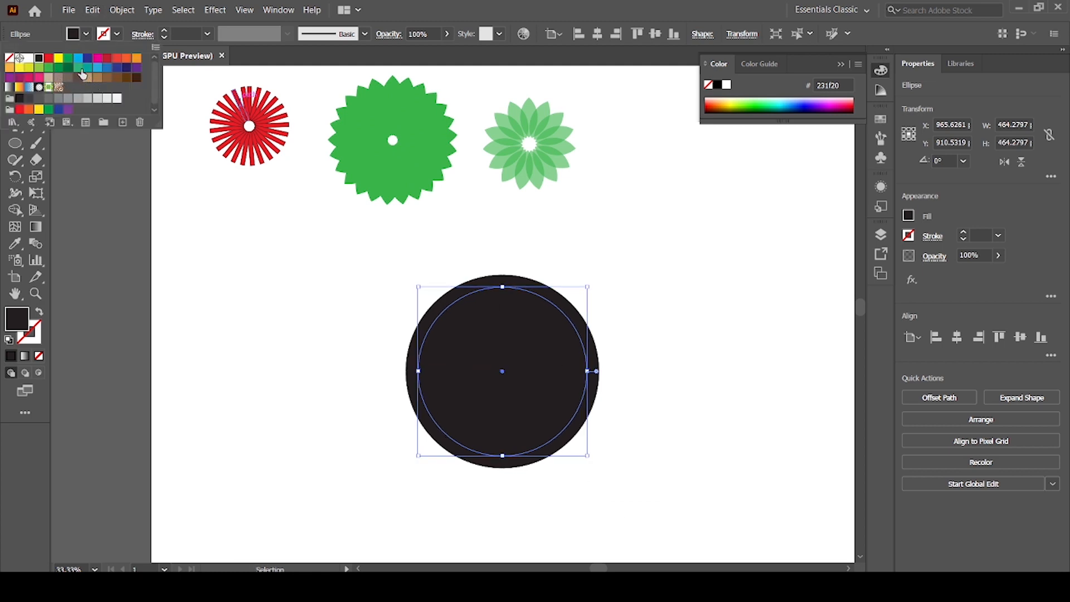
{"action": "left_click", "coordinate": [78, 67]}
{"action": "left_click", "coordinate": [245, 302]}
{"action": "left_click", "coordinate": [286, 308]}
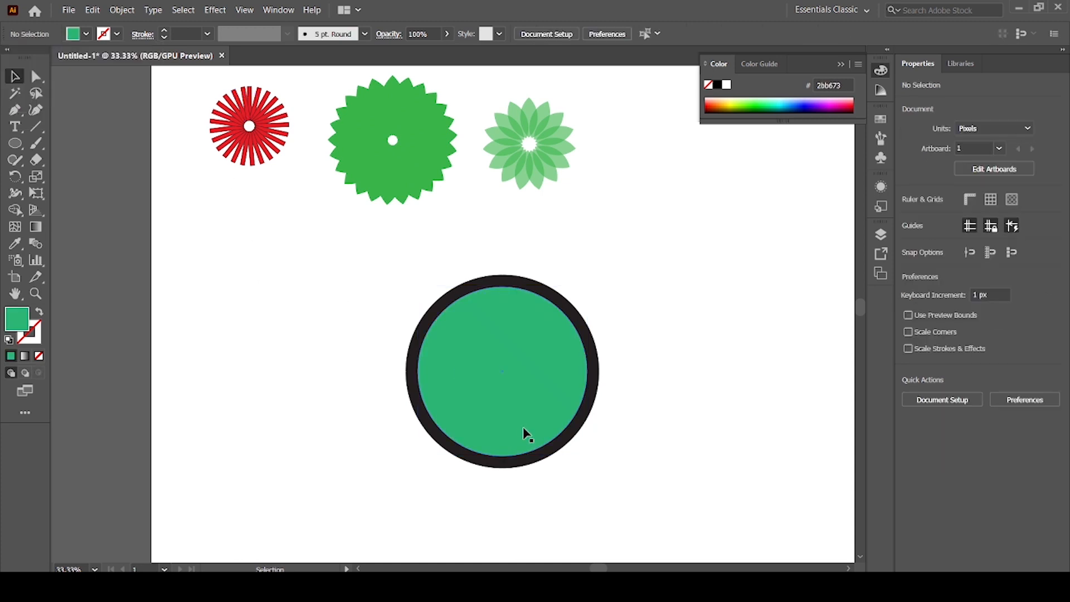
Shrink the green inner circle from its centre to about 415 px in diameter and deselect it.
{"action": "left_click", "coordinate": [523, 432]}
{"action": "left_click_drag", "start_coordinate": [587, 455], "coordinate": [577, 447]}
{"action": "left_click", "coordinate": [377, 394]}
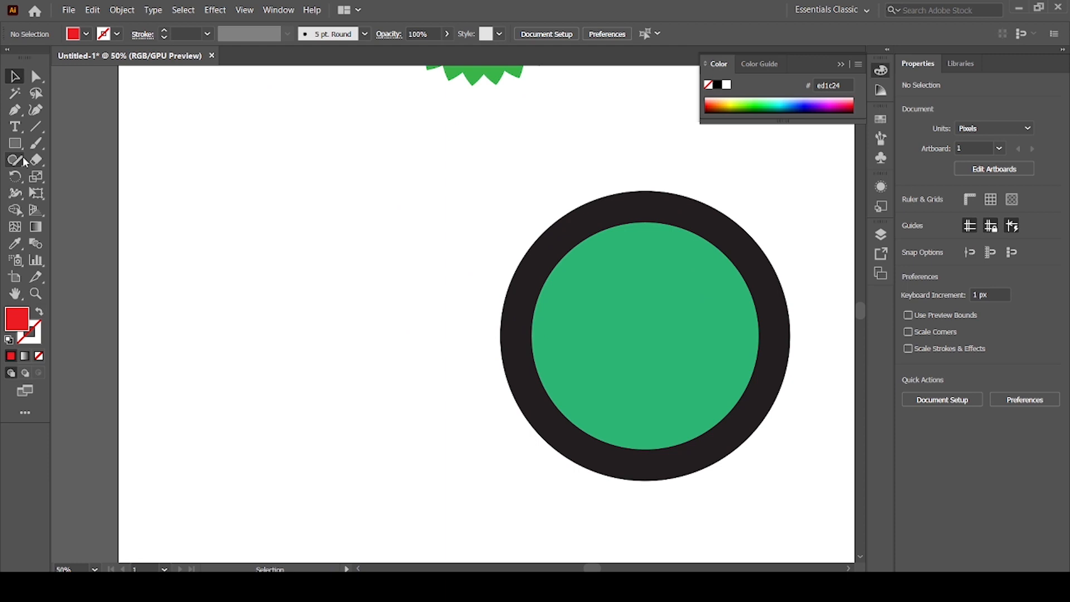
Draw a small red circle about 34 px in diameter and centre it on the green circle.
{"action": "right_click", "coordinate": [23, 146]}
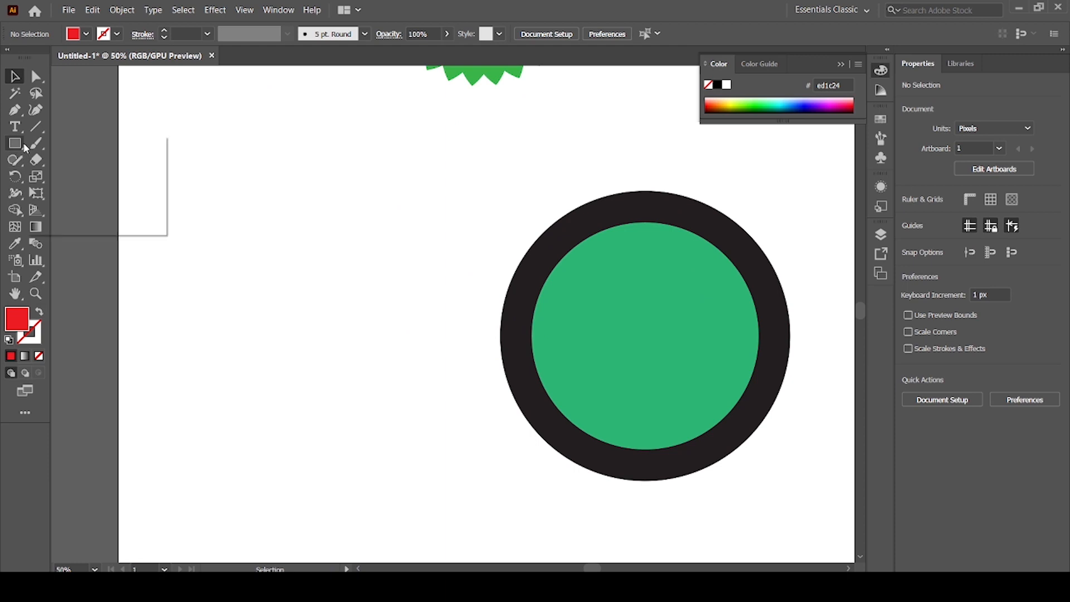
{"action": "left_click", "coordinate": [79, 174]}
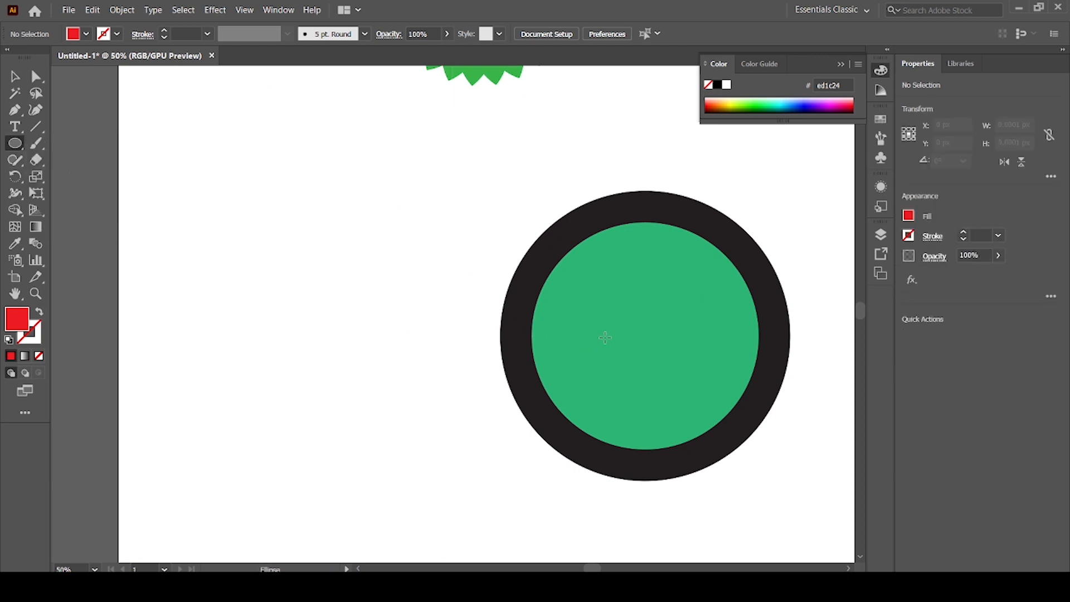
{"action": "left_click_drag", "start_coordinate": [631, 325], "coordinate": [650, 345]}
{"action": "key", "text": "v"}
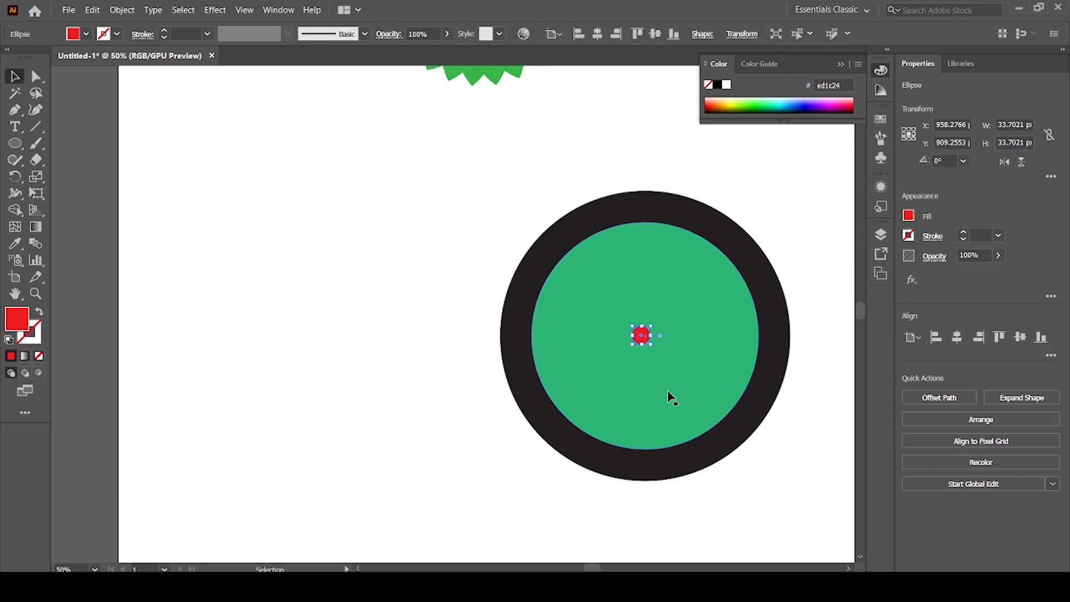
{"action": "left_click", "coordinate": [665, 380], "text": "shift"}
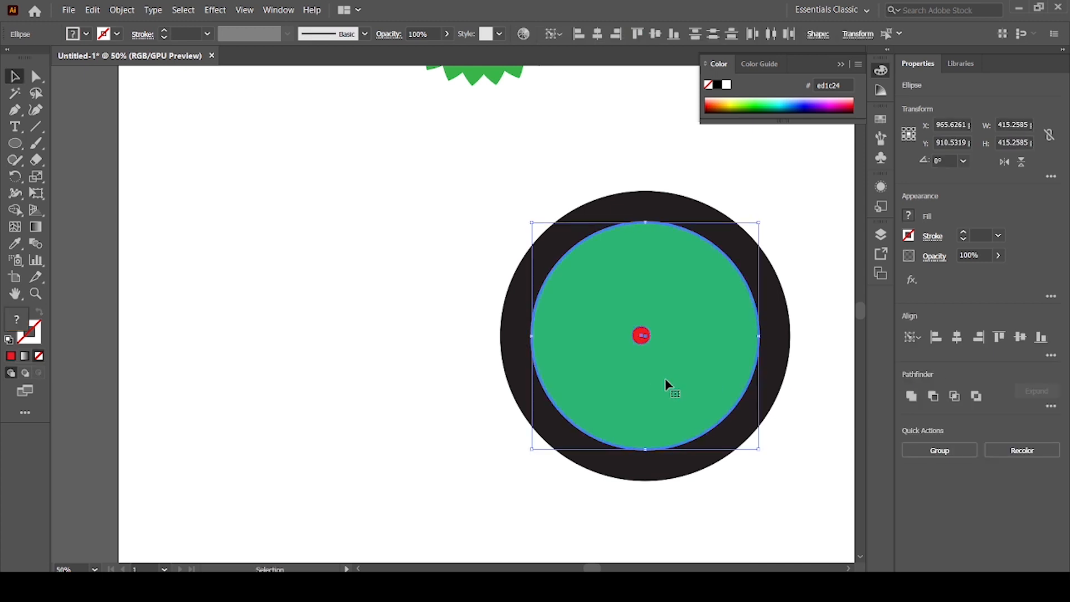
{"action": "left_click", "coordinate": [288, 282]}
Add the text 12 at the top of the black ring and fill it with white.
{"action": "left_click_drag", "start_coordinate": [644, 382], "coordinate": [326, 356]}
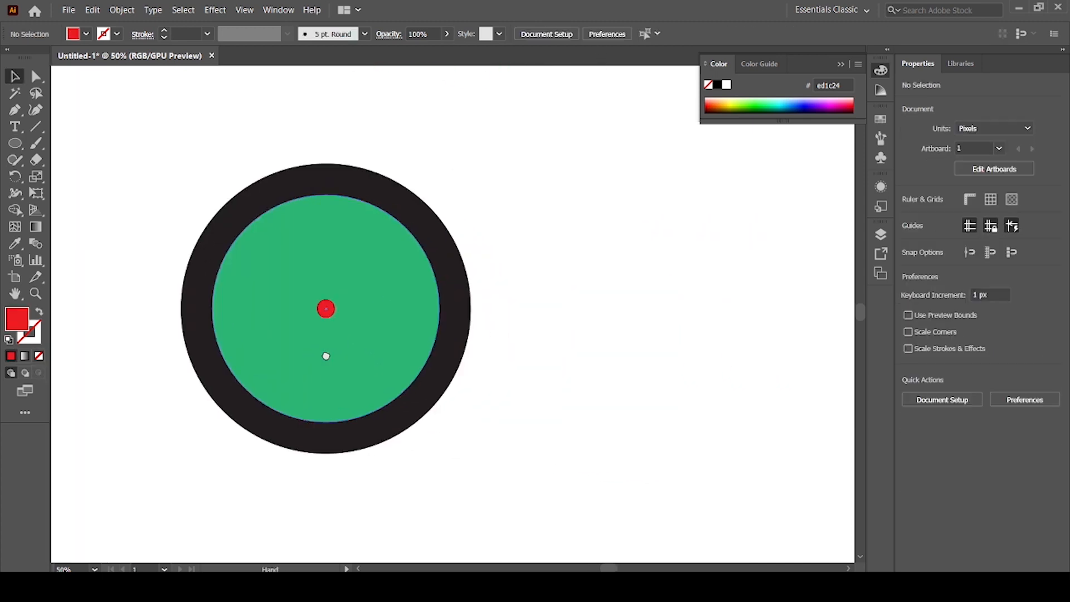
{"action": "left_click", "coordinate": [35, 127]}
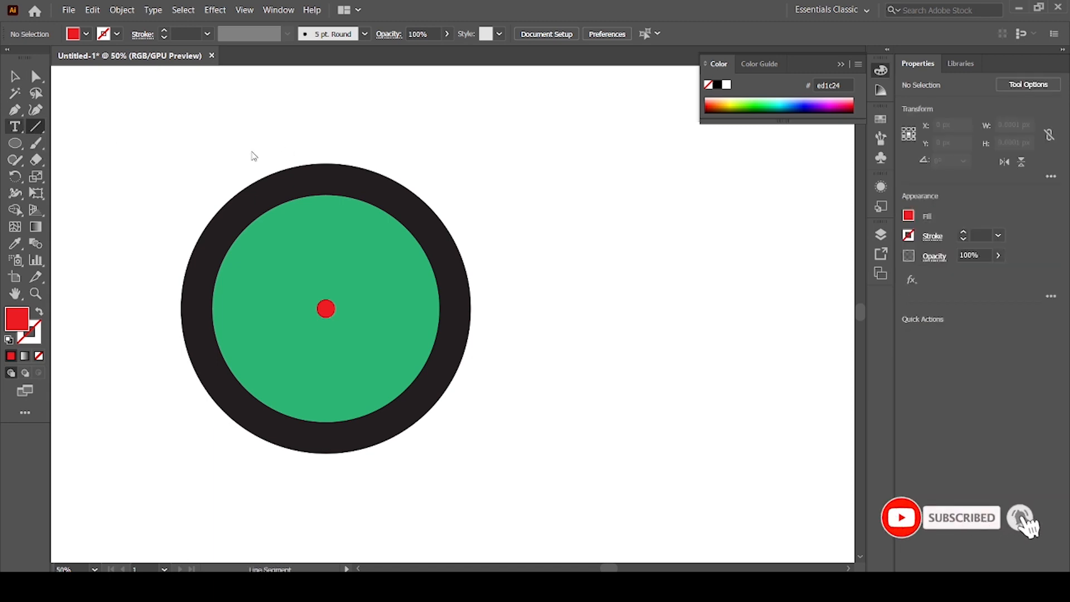
{"action": "key", "text": "t"}
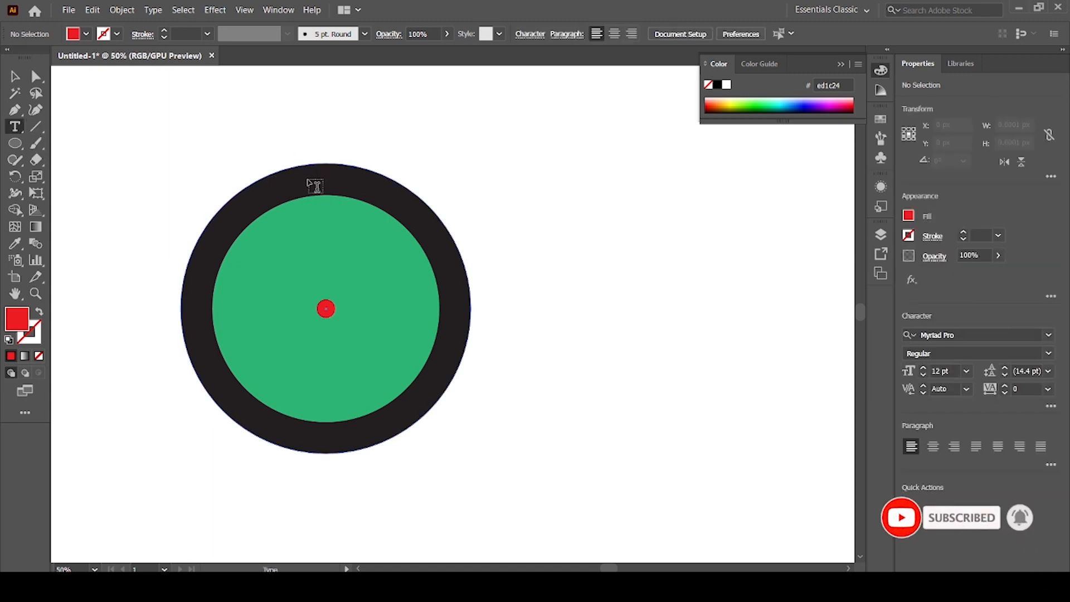
{"action": "left_click", "coordinate": [310, 177]}
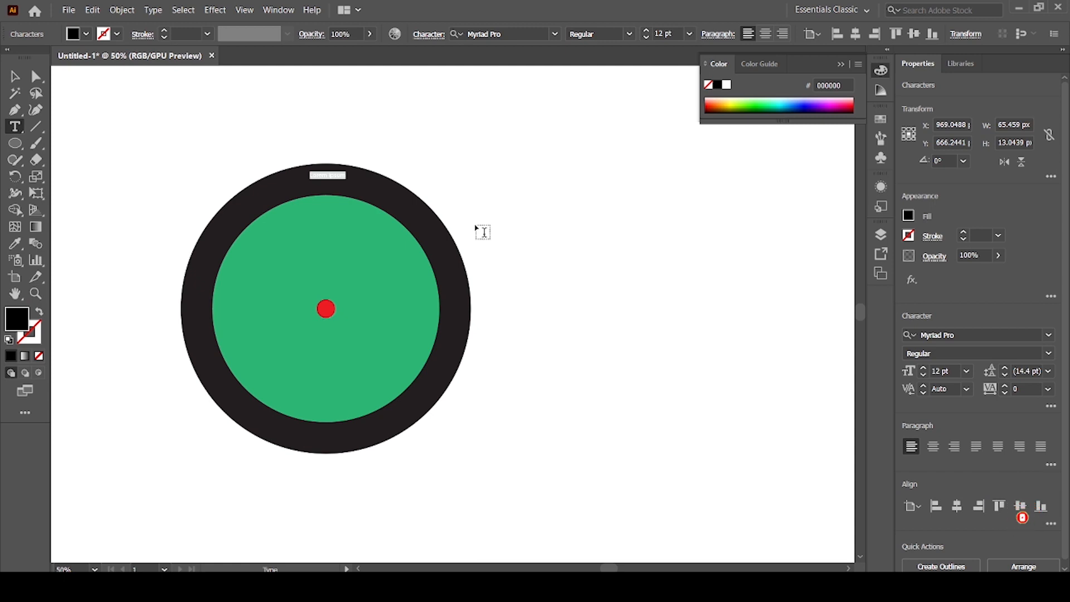
{"action": "key", "text": "BackSpace"}
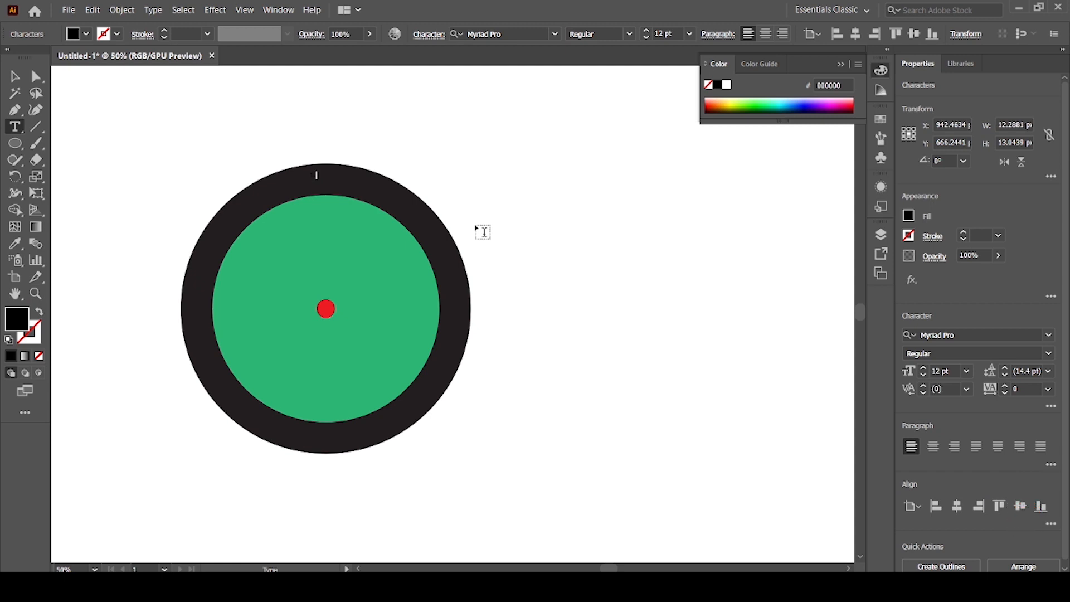
{"action": "left_click", "coordinate": [15, 76]}
{"action": "left_click", "coordinate": [87, 34]}
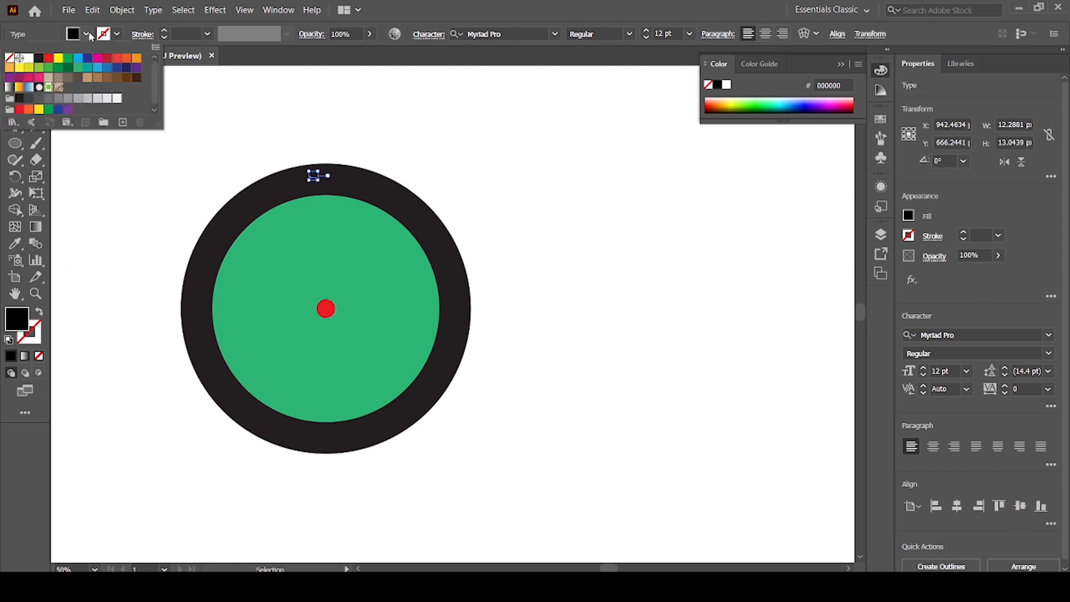
{"action": "left_click", "coordinate": [30, 59]}
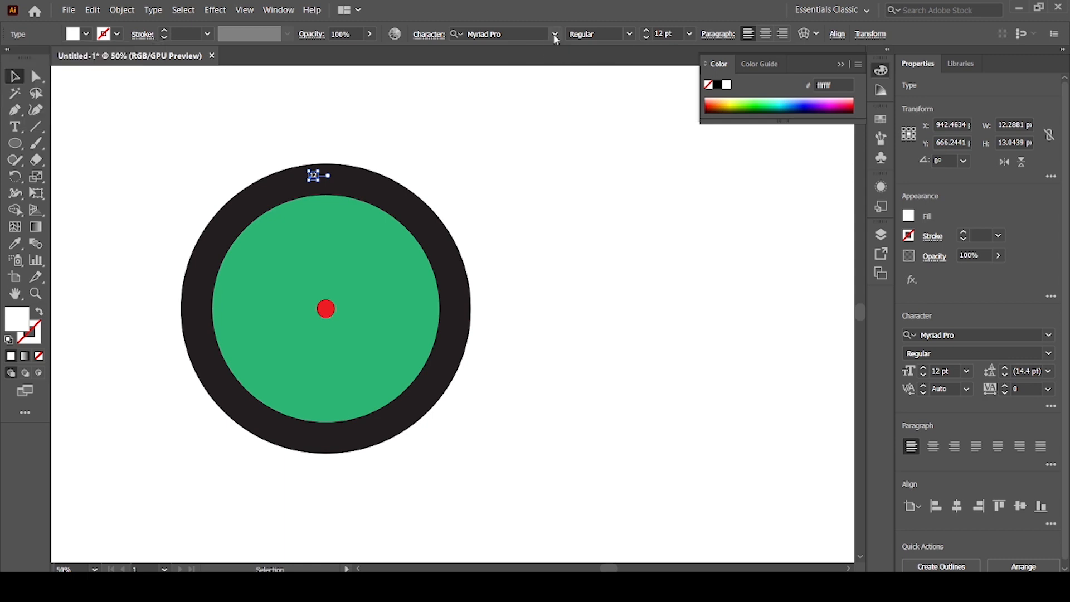
Set the 12 in Metropolis Bold and scale it to about 49 pt to fit within the ring.
{"action": "left_click", "coordinate": [555, 35]}
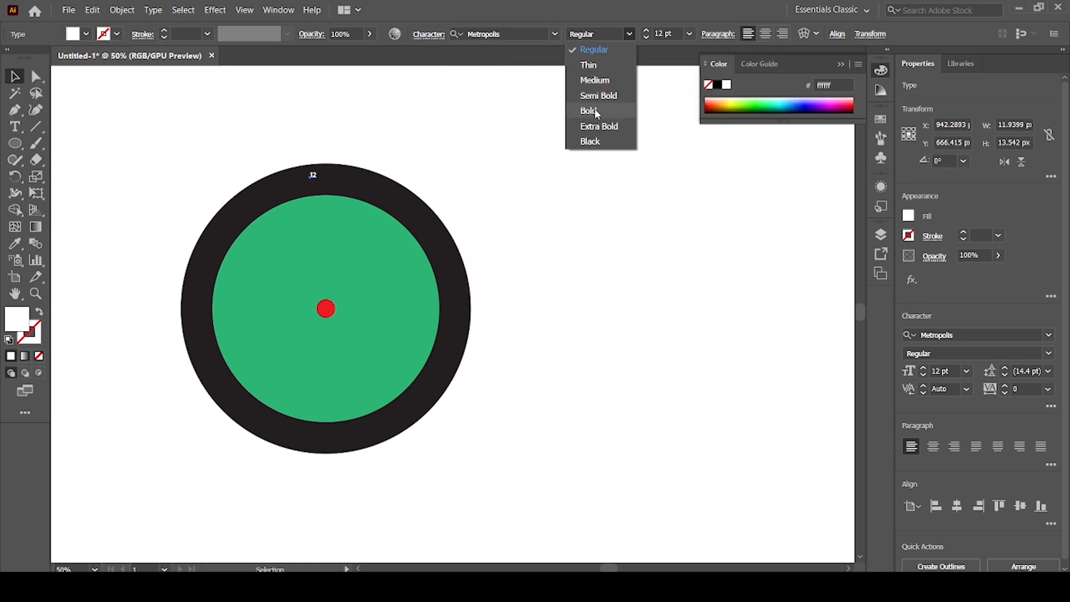
{"action": "left_click", "coordinate": [595, 111]}
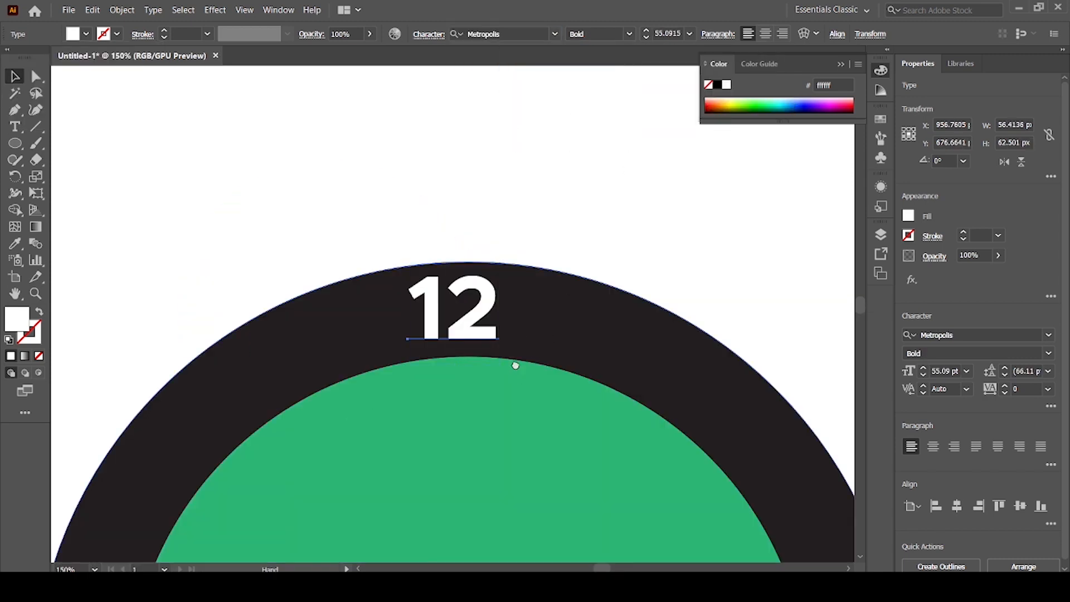
{"action": "scroll", "coordinate": [513, 363], "scroll_direction": "down", "scroll_amount": 3}
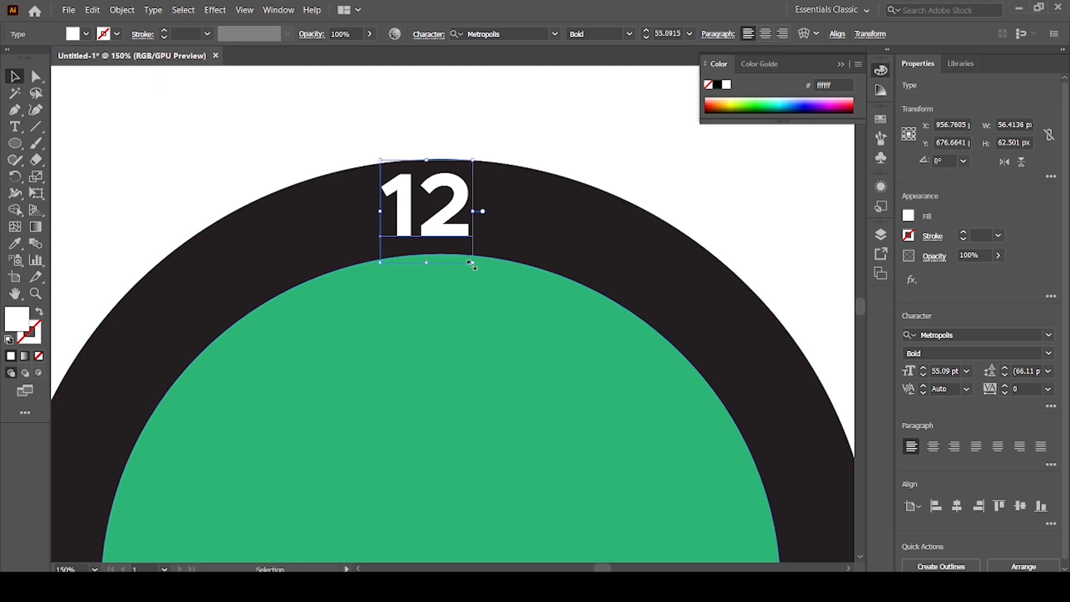
{"action": "left_click_drag", "start_coordinate": [472, 267], "coordinate": [468, 257]}
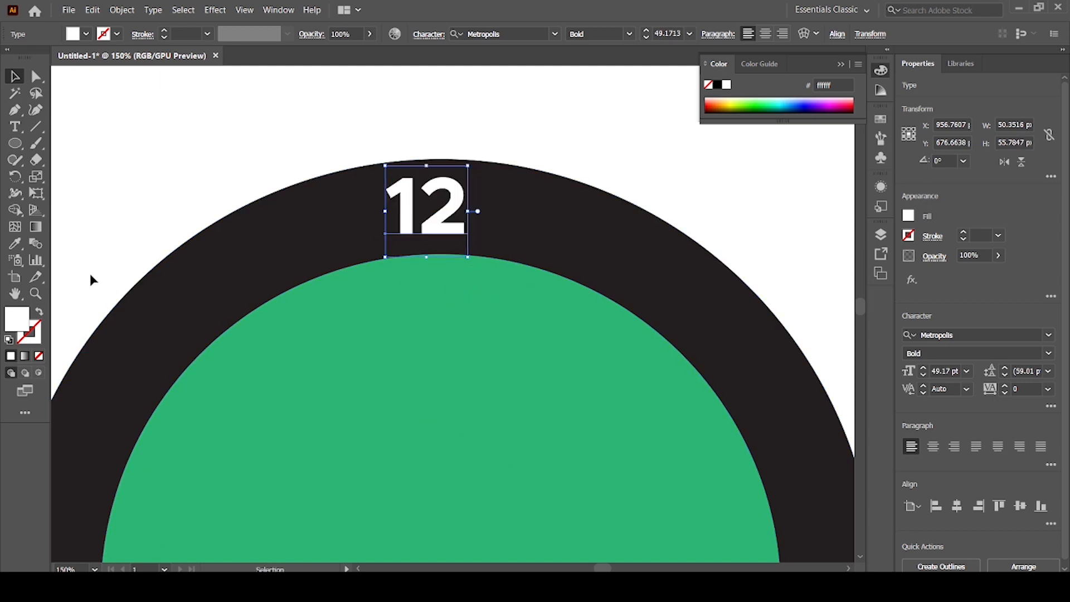
Show the rulers and place a vertical guide through the centre of the black circle.
{"action": "left_click", "coordinate": [471, 368]}
{"action": "left_click", "coordinate": [512, 233]}
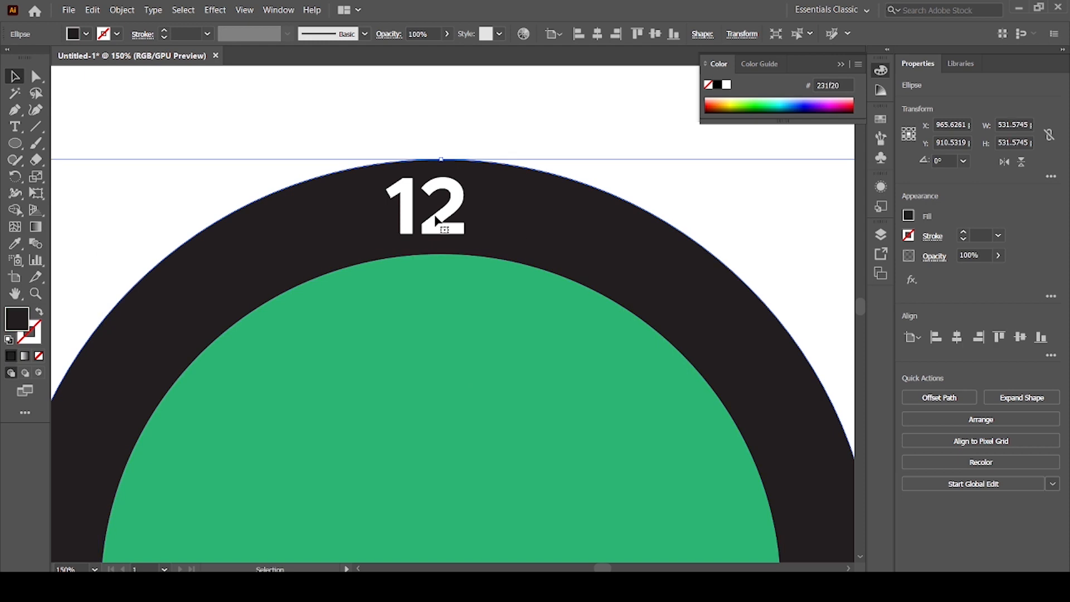
{"action": "key", "text": "ctrl+r"}
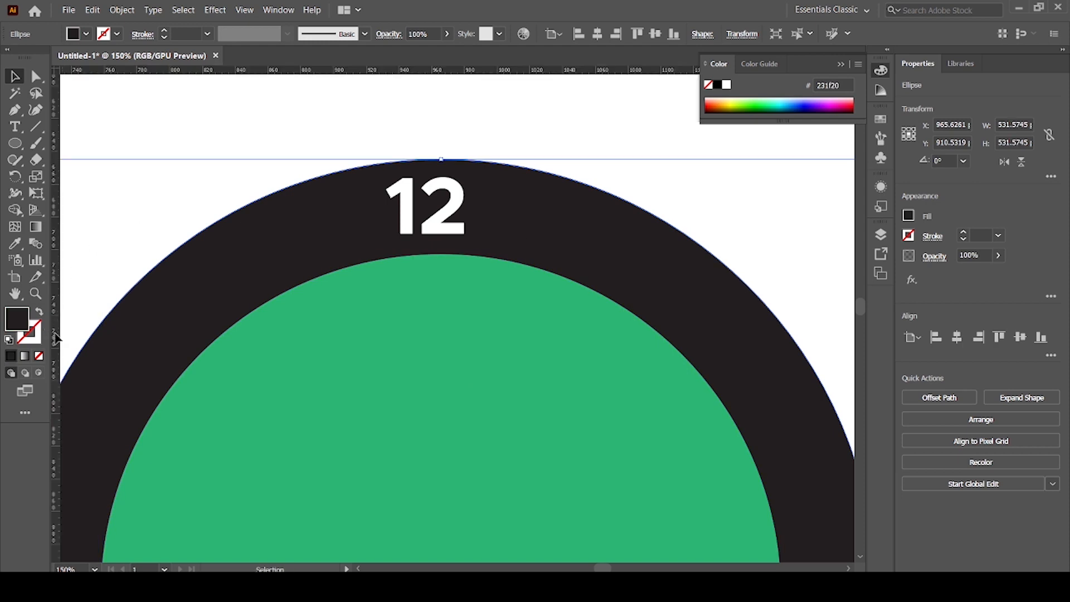
{"action": "left_click_drag", "start_coordinate": [50, 333], "coordinate": [439, 365]}
Move the 12 onto the vertical guide and nudge it 3 px left to centre it visually.
{"action": "left_click_drag", "start_coordinate": [450, 219], "coordinate": [463, 212]}
{"action": "key", "text": "Left"}
{"action": "key", "text": "Left"}
{"action": "key", "text": "Left"}
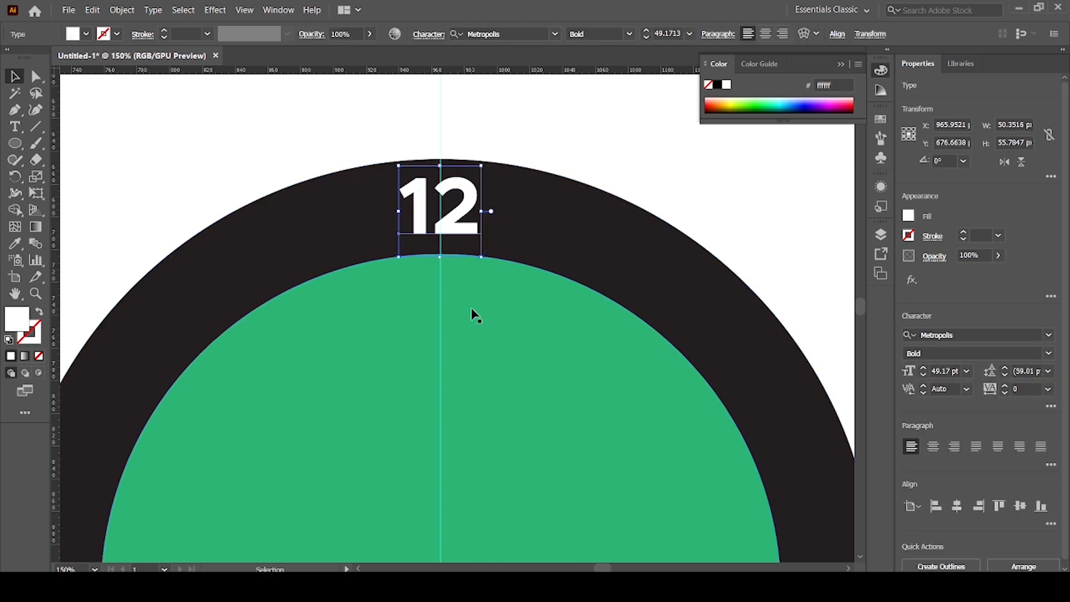
{"action": "key", "text": "ctrl+minus"}
{"action": "key", "text": "ctrl+minus"}
{"action": "scroll", "coordinate": [497, 351], "scroll_direction": "down", "scroll_amount": 3}
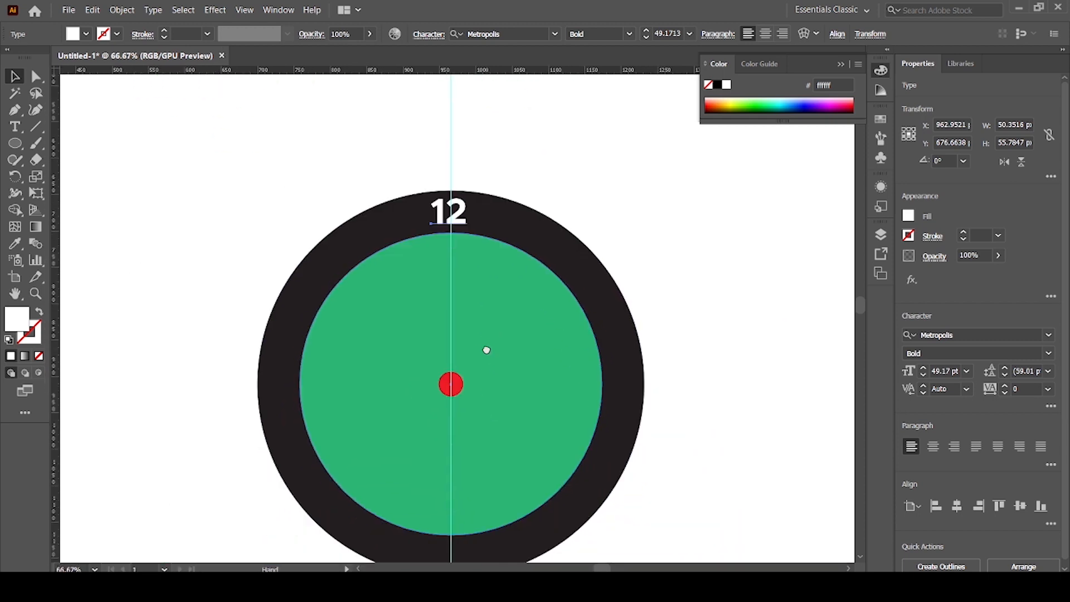
Make a copy of the 12 rotated by 360/12 degrees about the centre of the red dot.
{"action": "left_click", "coordinate": [18, 182]}
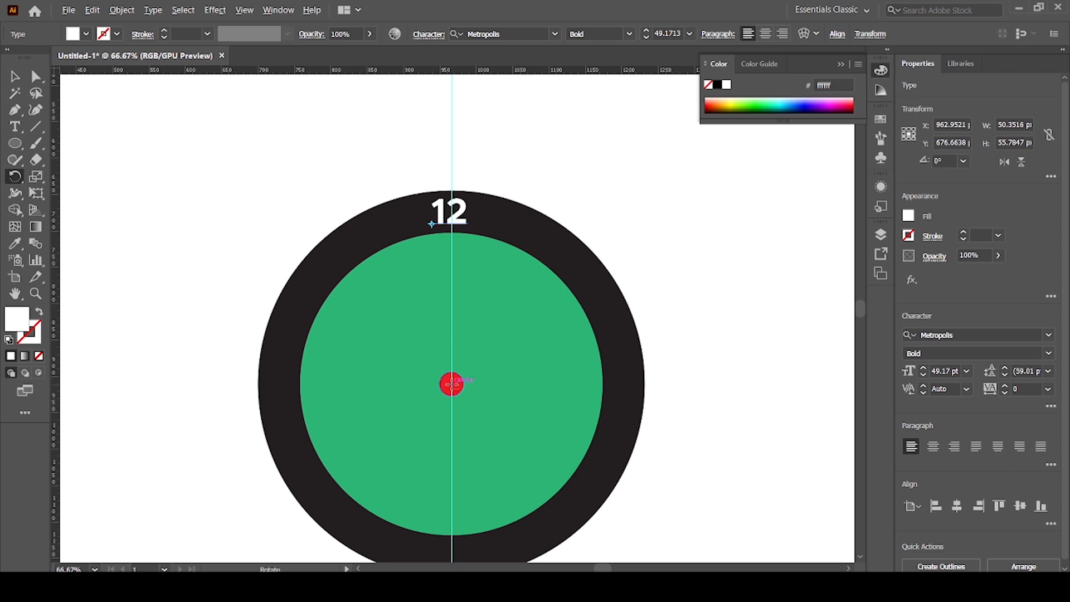
{"action": "left_click", "coordinate": [452, 384], "text": "alt"}
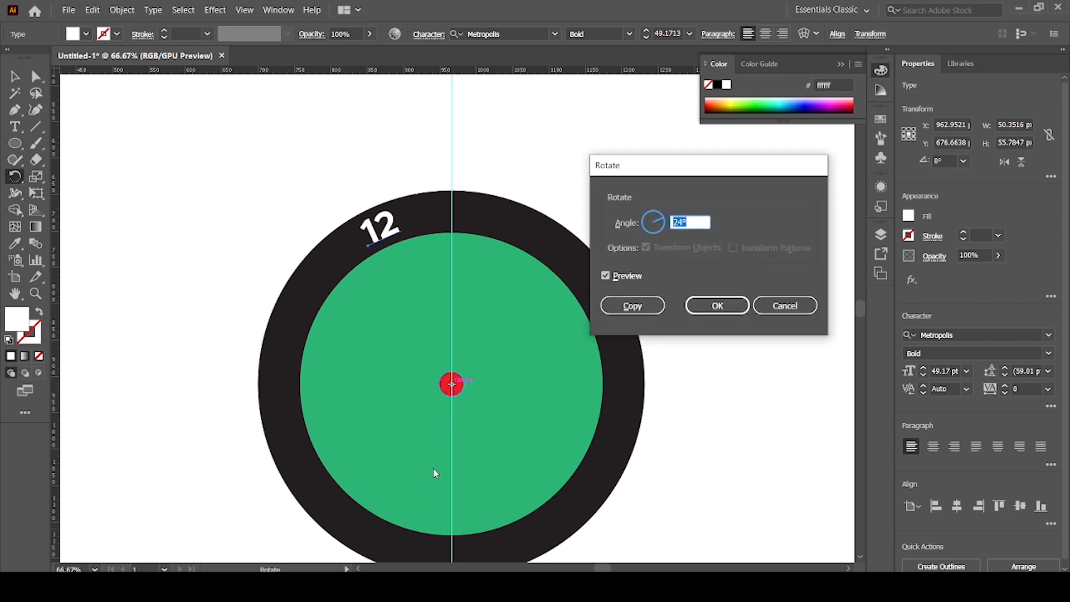
{"action": "type", "text": "360/12"}
{"action": "left_click", "coordinate": [644, 307]}
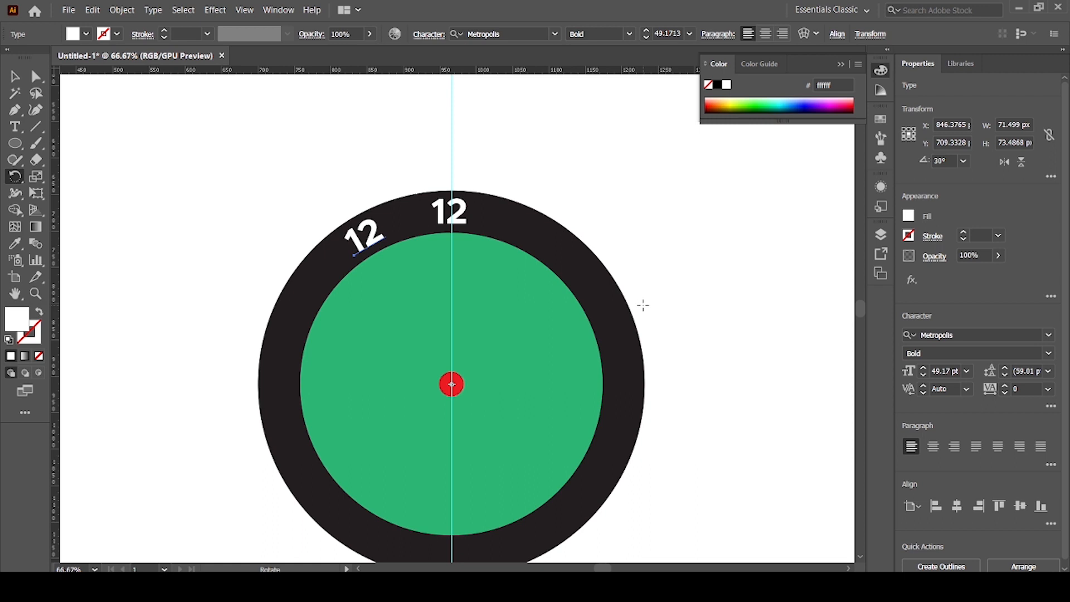
Repeat the rotated copy until twelve numerals are evenly spaced around the black ring.
{"action": "key", "text": "ctrl+d"}
{"action": "key", "text": "ctrl+d"}
{"action": "key", "text": "ctrl+d"}
{"action": "key", "text": "ctrl+d"}
{"action": "key", "text": "ctrl+d"}
{"action": "key", "text": "ctrl+d"}
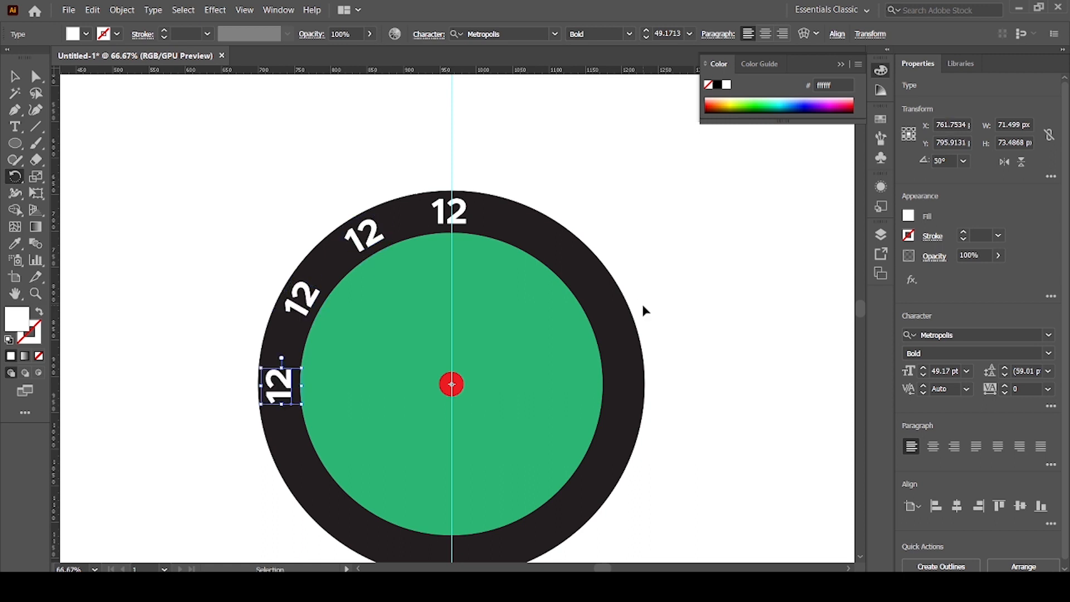
{"action": "key", "text": "ctrl+d"}
{"action": "key", "text": "ctrl+d"}
{"action": "key", "text": "ctrl+d"}
{"action": "key", "text": "ctrl+d"}
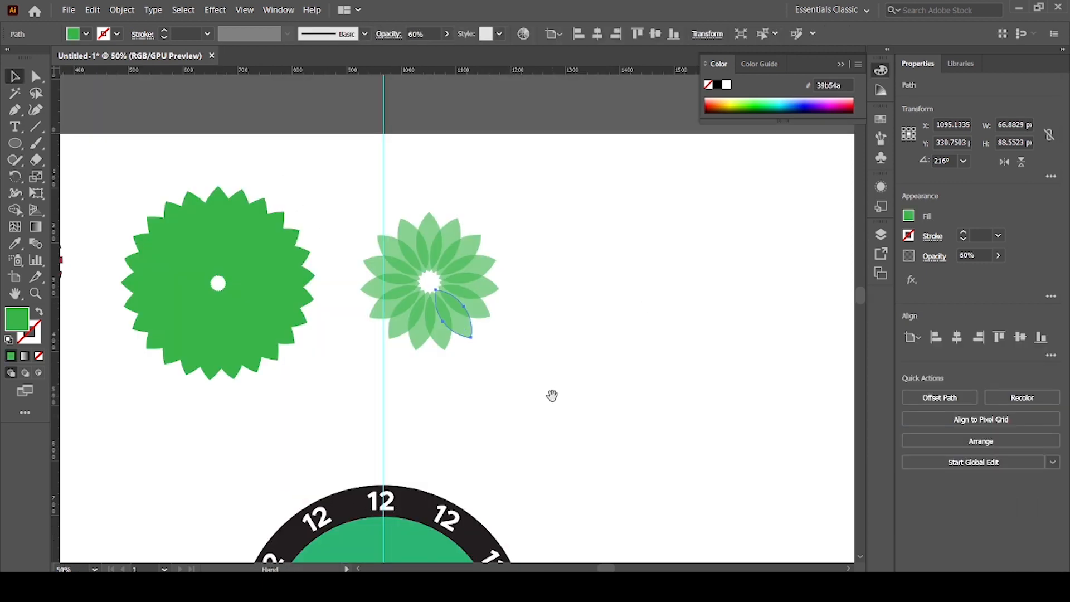
{"action": "left_click_drag", "start_coordinate": [552, 396], "coordinate": [552, 368]}
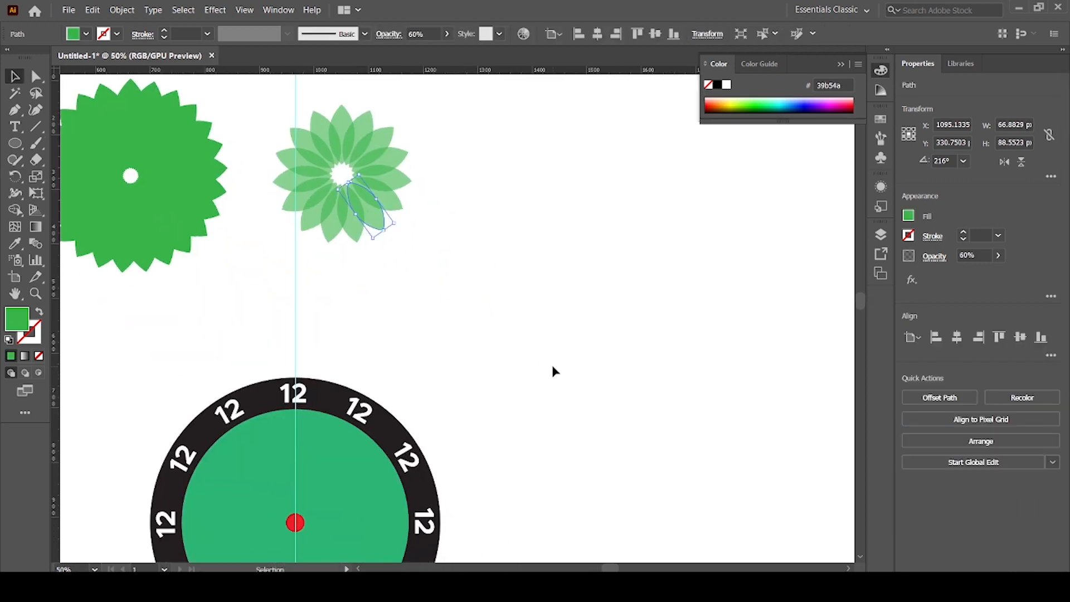
{"action": "key", "text": "ctrl+minus"}
{"action": "key", "text": "ctrl+minus"}
{"action": "left_click_drag", "start_coordinate": [540, 426], "coordinate": [483, 330]}
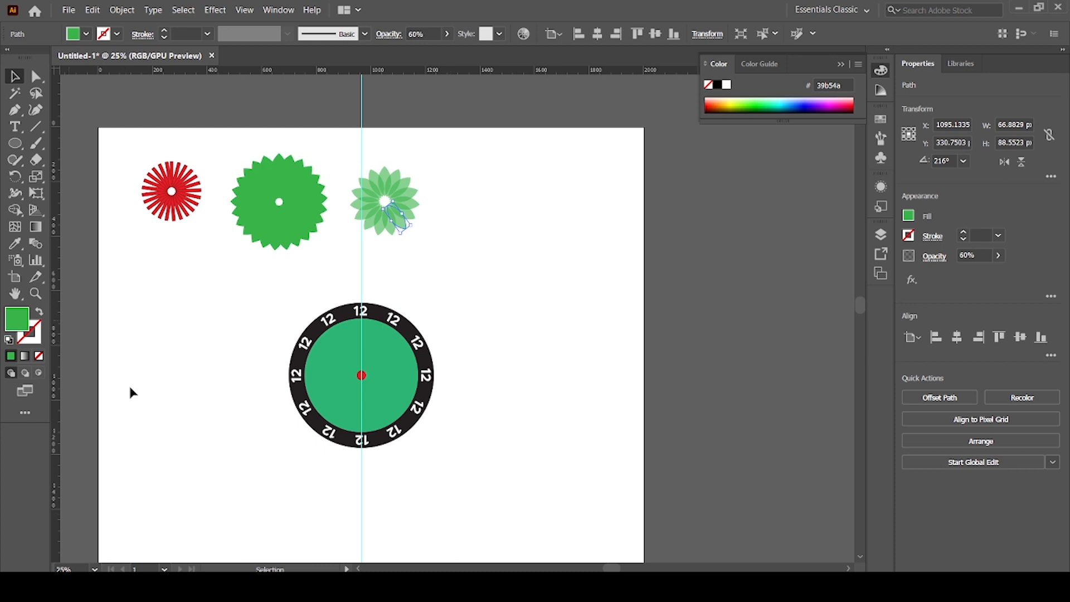
{"action": "left_click", "coordinate": [19, 181]}
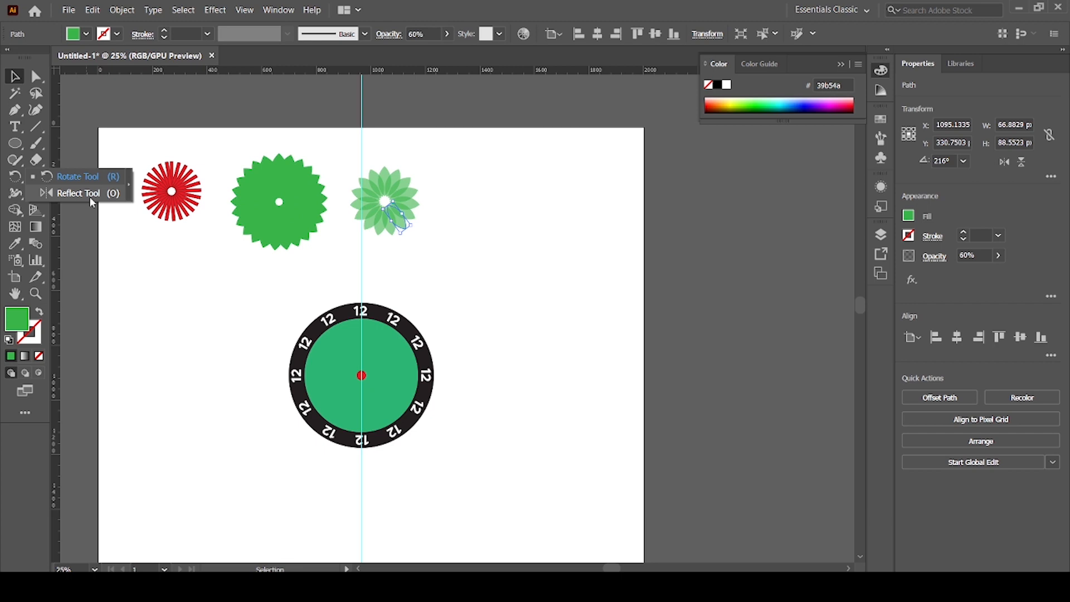
{"action": "left_click", "coordinate": [18, 74]}
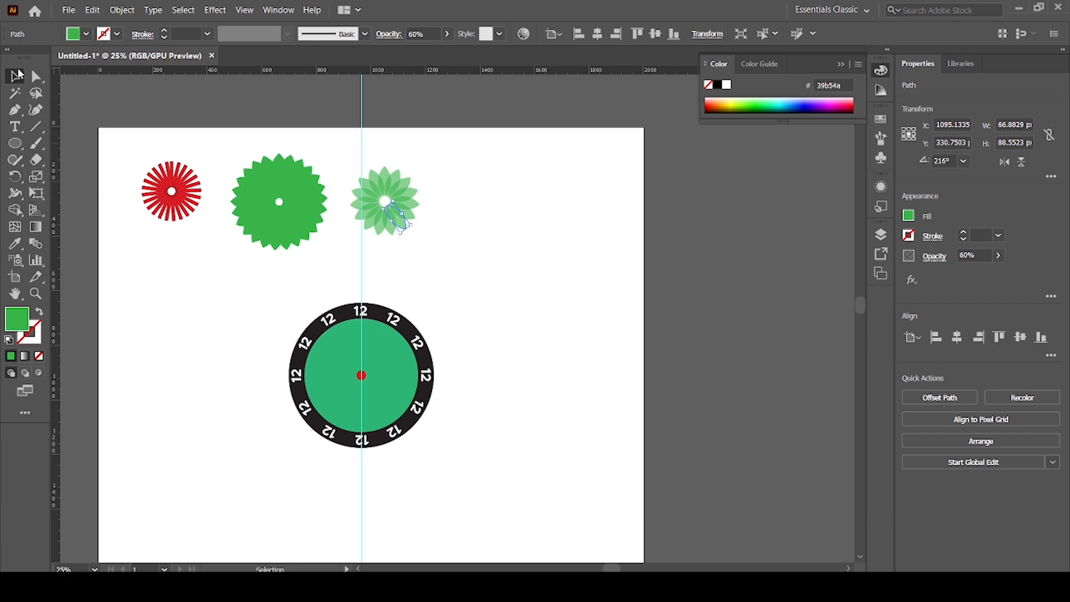
Draw an open zigzag path about 364 by 743 px beside the clock face with the Pen tool and give it a 2 pt stroke.
{"action": "right_click", "coordinate": [16, 145]}
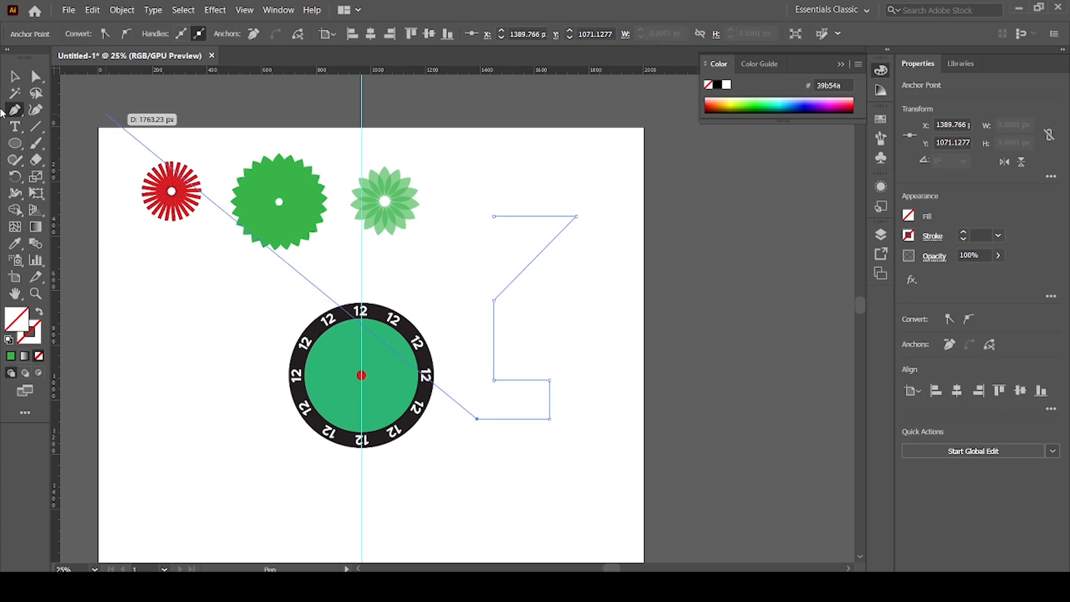
{"action": "left_click", "coordinate": [15, 76]}
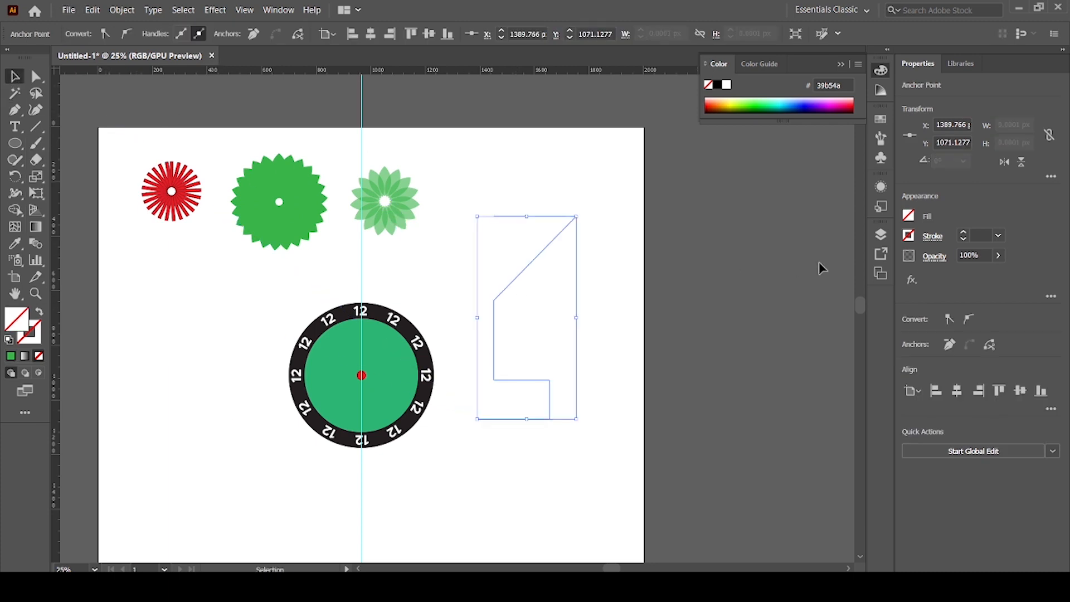
{"action": "left_click", "coordinate": [963, 232]}
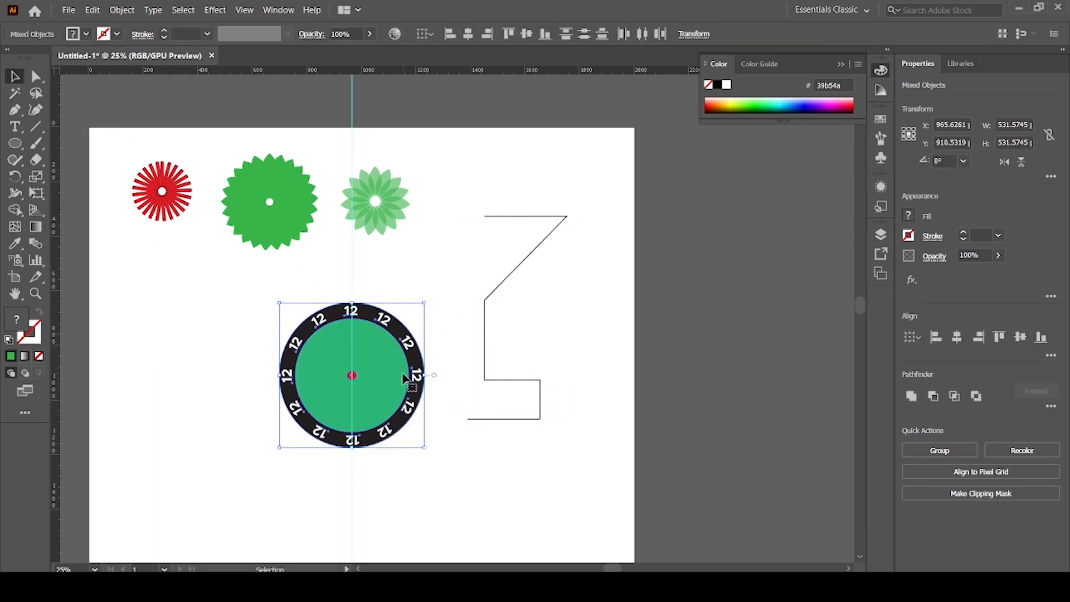
Move the whole clock face about 571 px left below the red radial design and shift the zigzag path slightly right.
{"action": "left_click_drag", "start_coordinate": [404, 379], "coordinate": [248, 379]}
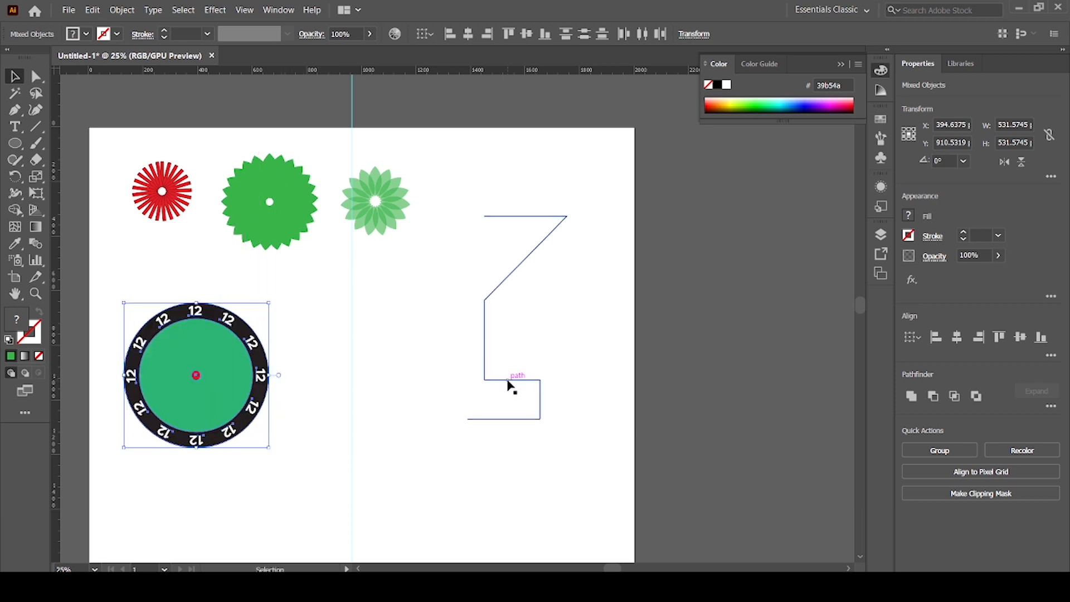
{"action": "left_click_drag", "start_coordinate": [509, 380], "coordinate": [543, 380]}
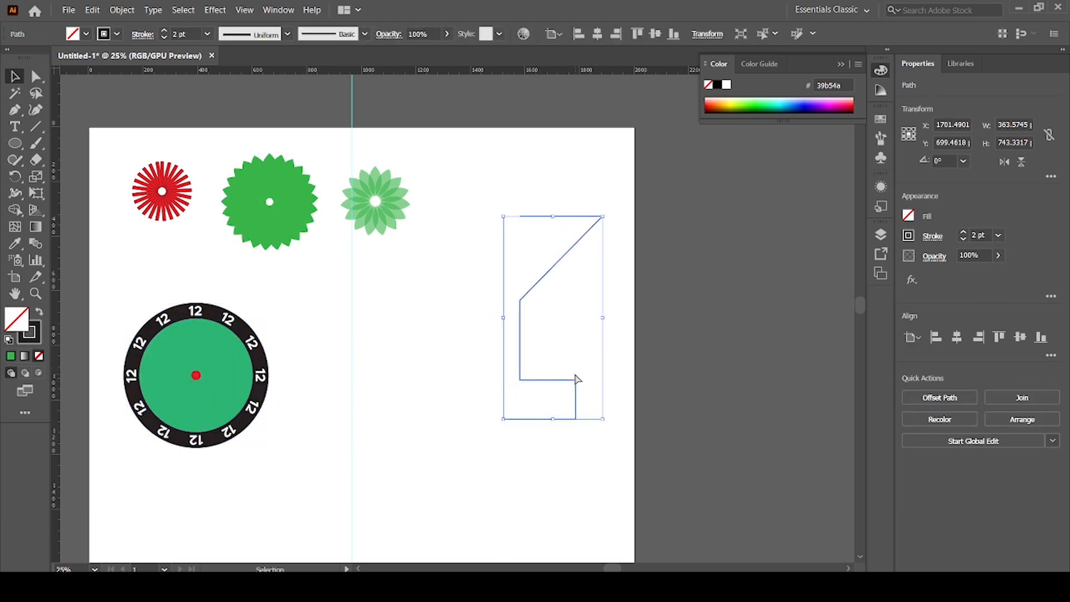
Try the Reflect tool on the zigzag path by previewing both axes and making a vertical-axis copy, and undo that copy.
{"action": "key", "text": "ctrl+="}
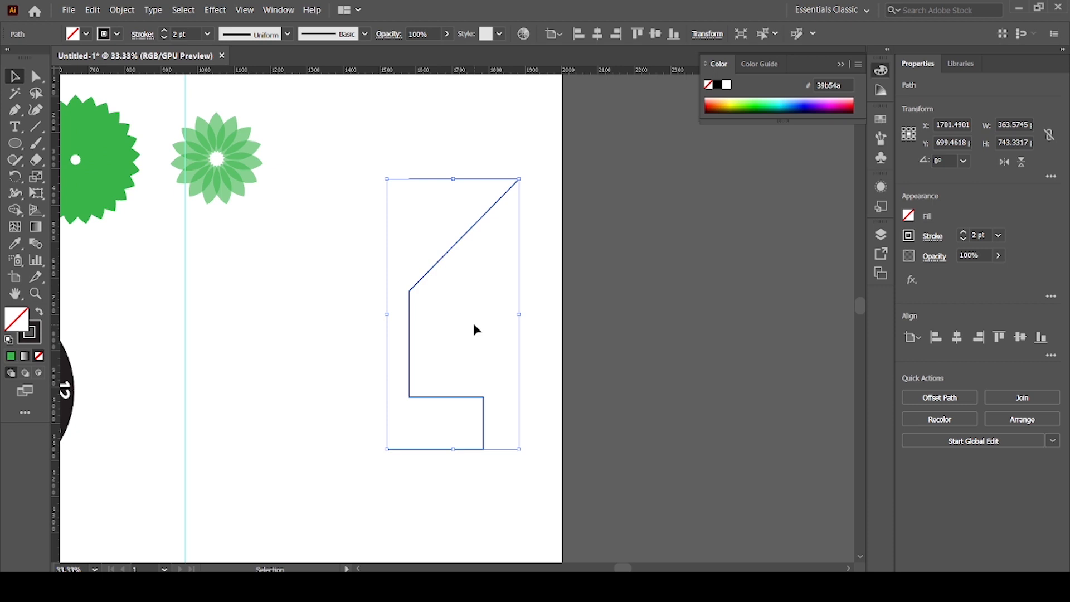
{"action": "left_click", "coordinate": [14, 177]}
{"action": "left_click", "coordinate": [52, 195]}
{"action": "double_click", "coordinate": [15, 177]}
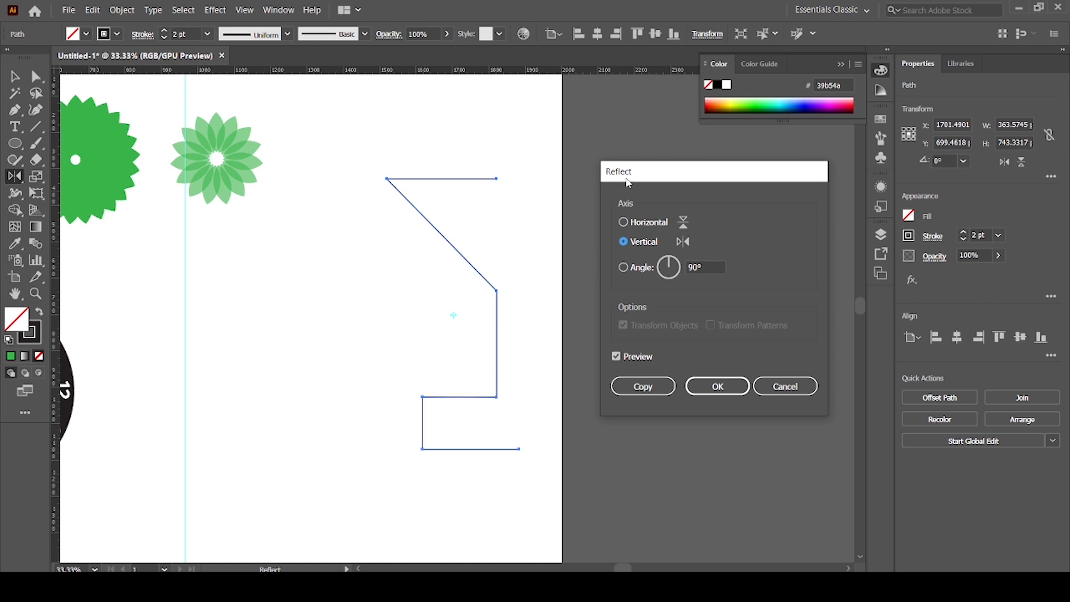
{"action": "left_click", "coordinate": [626, 224]}
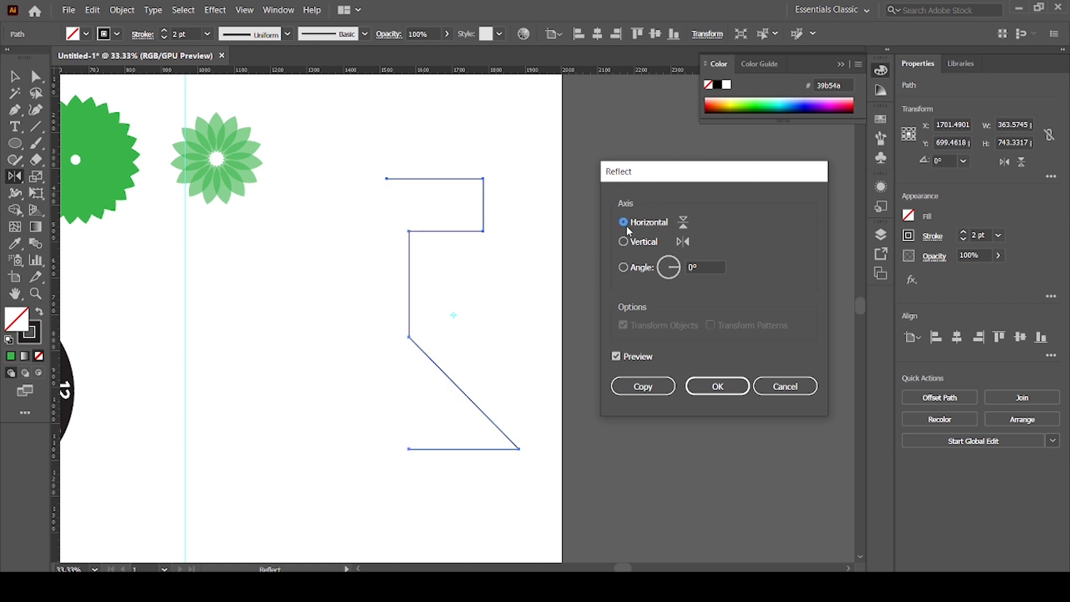
{"action": "left_click", "coordinate": [635, 242]}
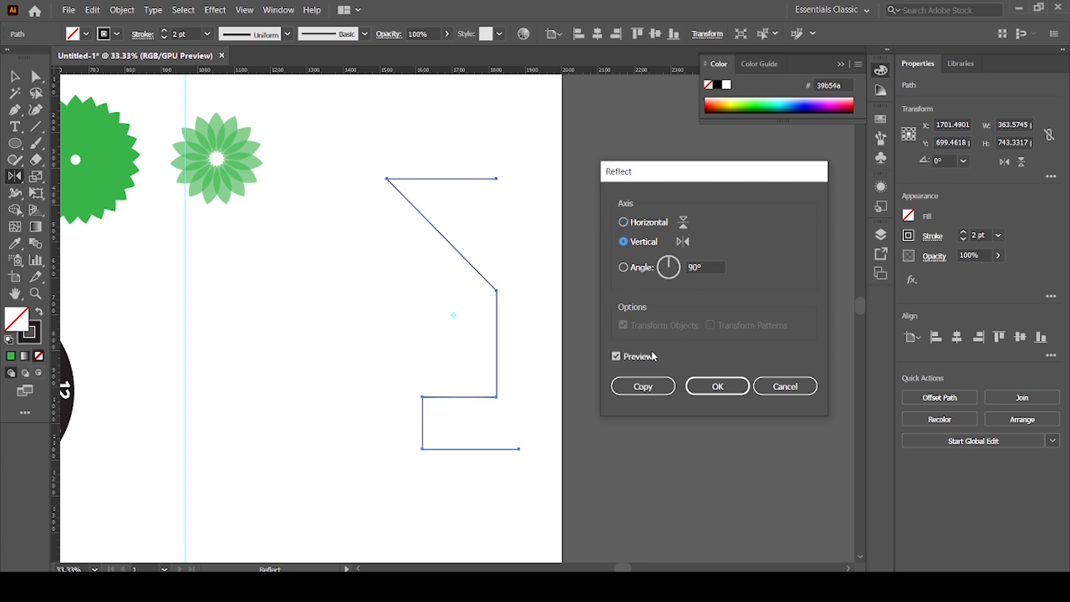
{"action": "left_click", "coordinate": [620, 355]}
{"action": "left_click", "coordinate": [620, 356]}
{"action": "left_click", "coordinate": [649, 385]}
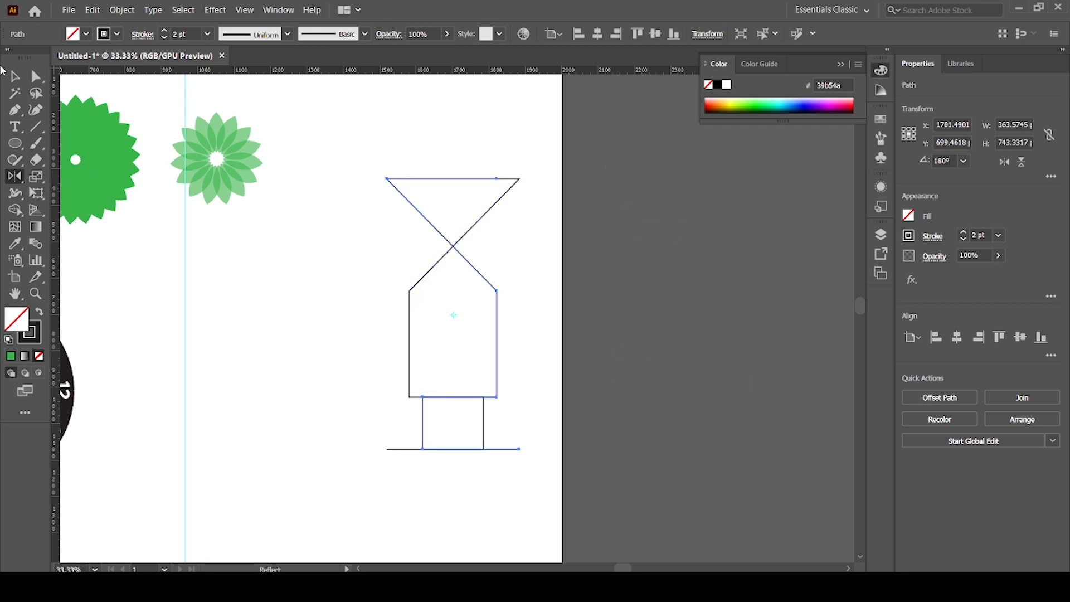
{"action": "left_click", "coordinate": [15, 77]}
{"action": "left_click", "coordinate": [275, 358]}
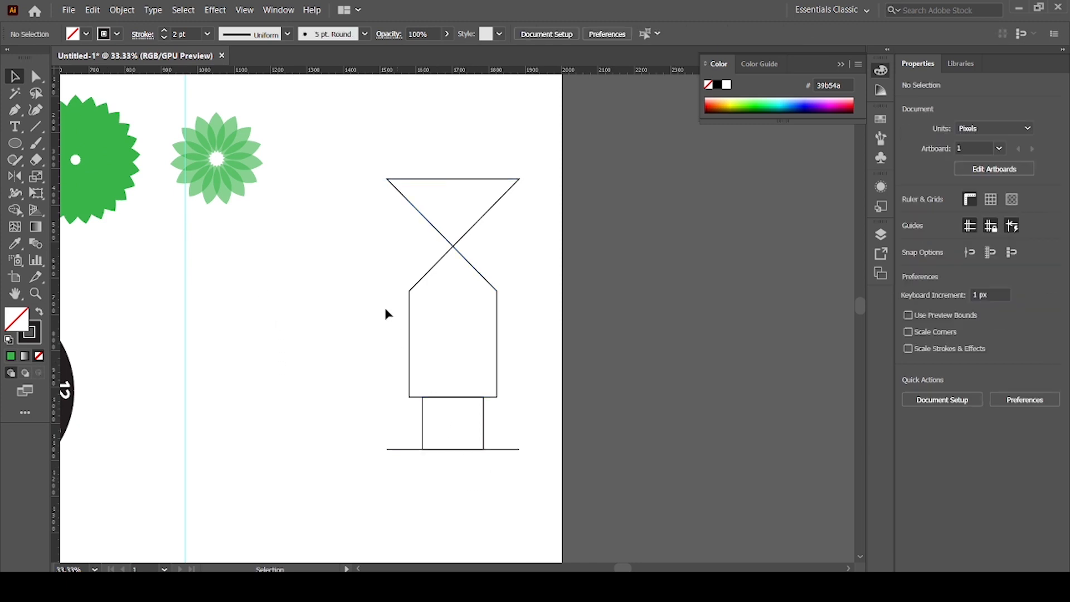
{"action": "key", "text": "ctrl+z"}
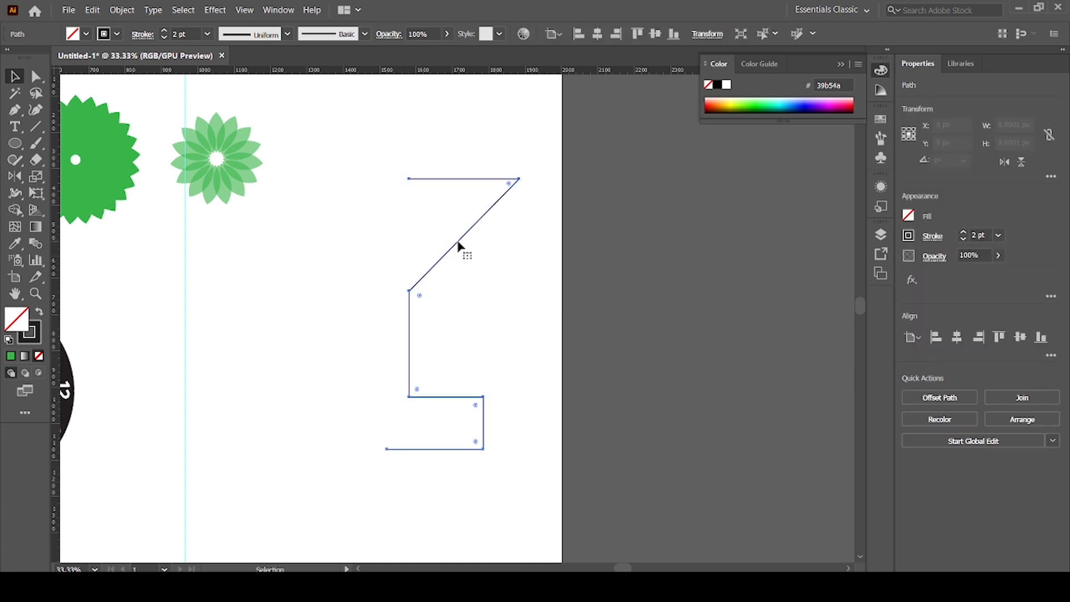
Reflect a copy of the zigzag path across the vertical axis with the Transform command, and delete both paths.
{"action": "right_click", "coordinate": [437, 267]}
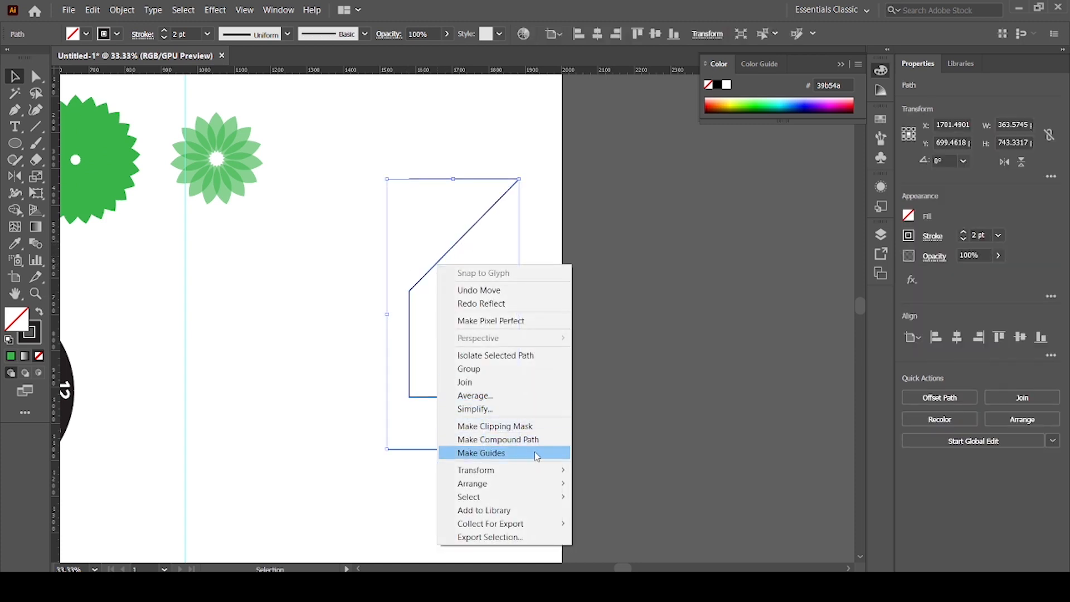
{"action": "mouse_move", "coordinate": [535, 471]}
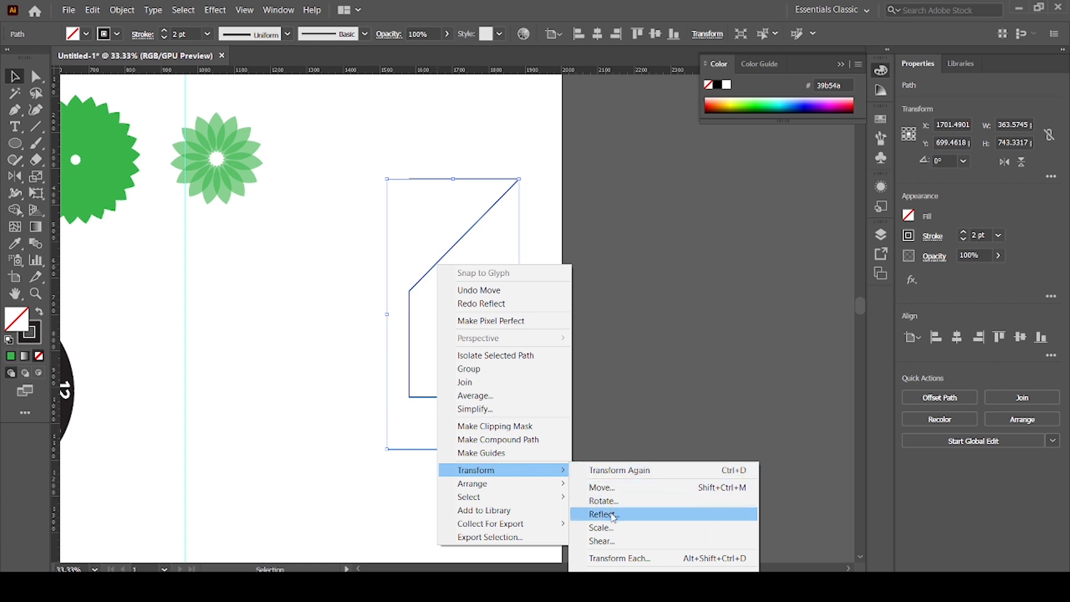
{"action": "left_click", "coordinate": [613, 515]}
{"action": "left_click_drag", "start_coordinate": [673, 178], "coordinate": [728, 164]}
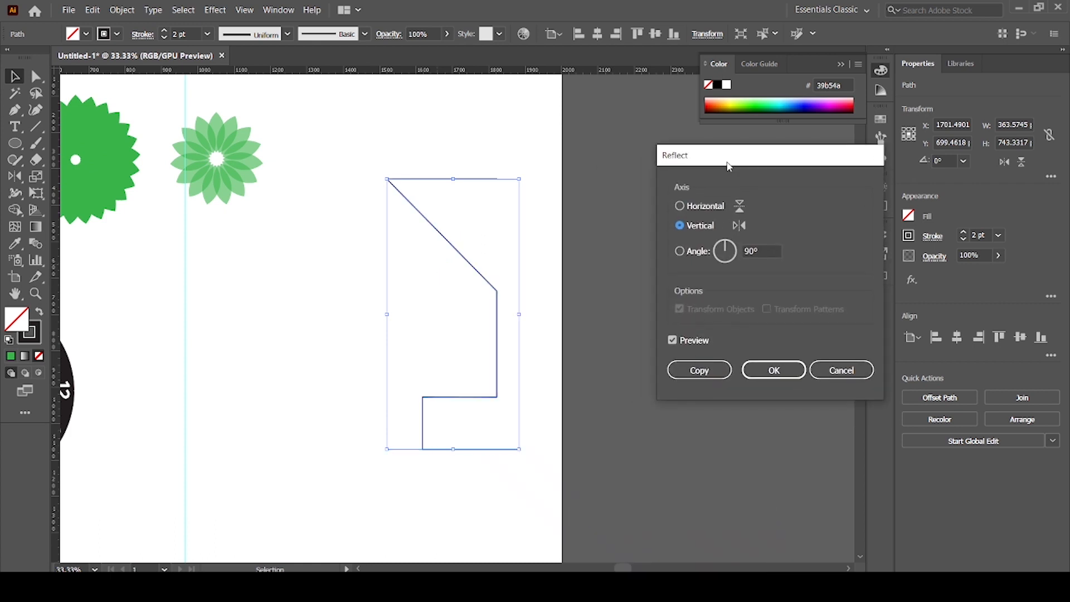
{"action": "left_click", "coordinate": [714, 373]}
{"action": "left_click", "coordinate": [437, 484]}
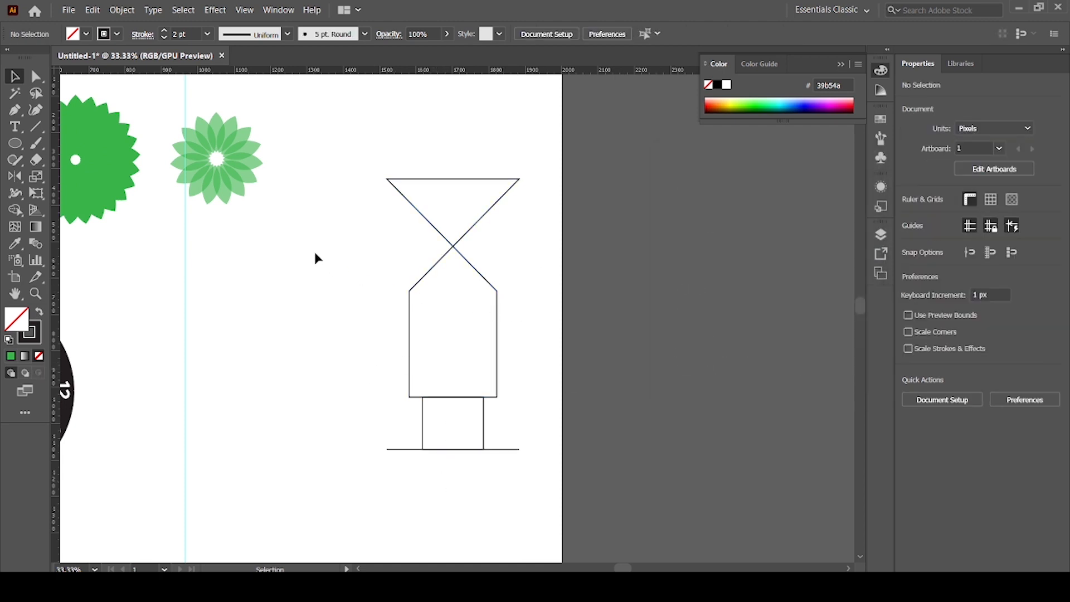
{"action": "left_click_drag", "start_coordinate": [373, 187], "coordinate": [513, 482]}
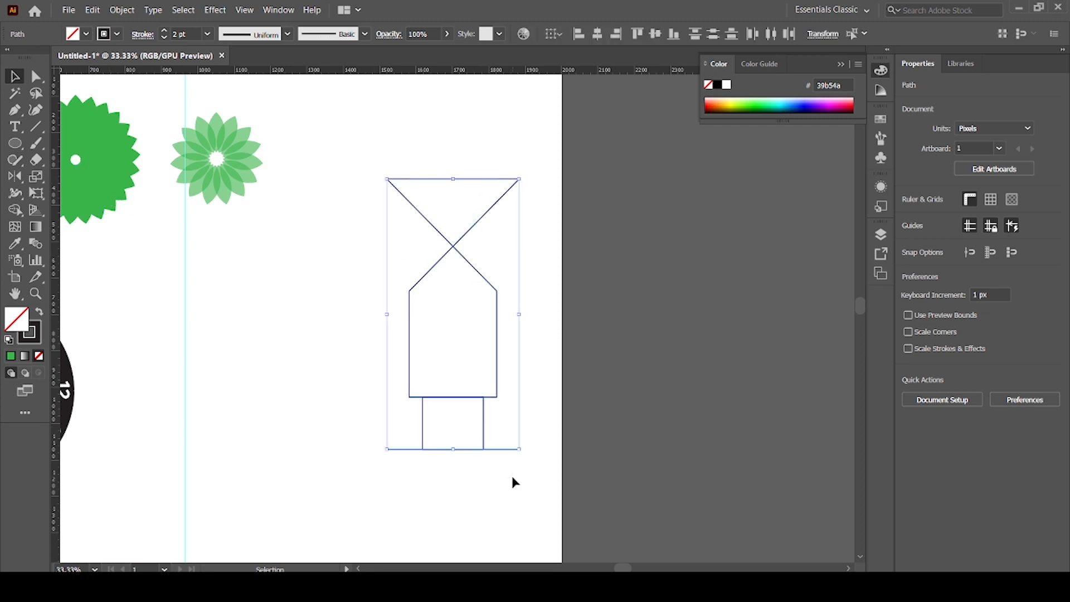
{"action": "key", "text": "Delete"}
Move one petal out of the light green flower onto the empty artboard area and set its opacity to 100%.
{"action": "left_click_drag", "start_coordinate": [247, 188], "coordinate": [411, 374]}
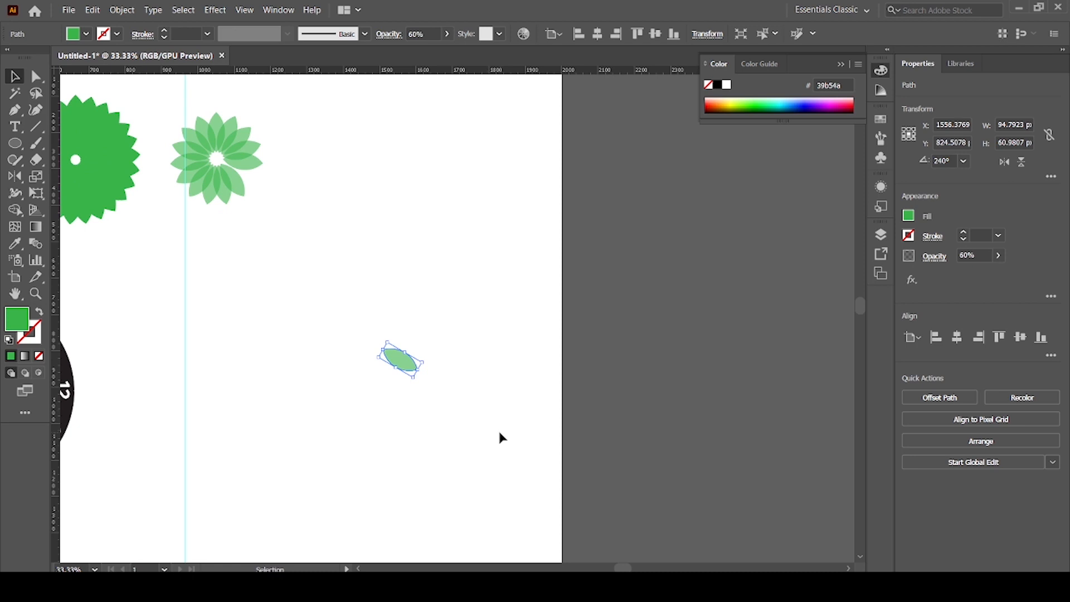
{"action": "key", "text": "ctrl+1"}
{"action": "left_click", "coordinate": [998, 255]}
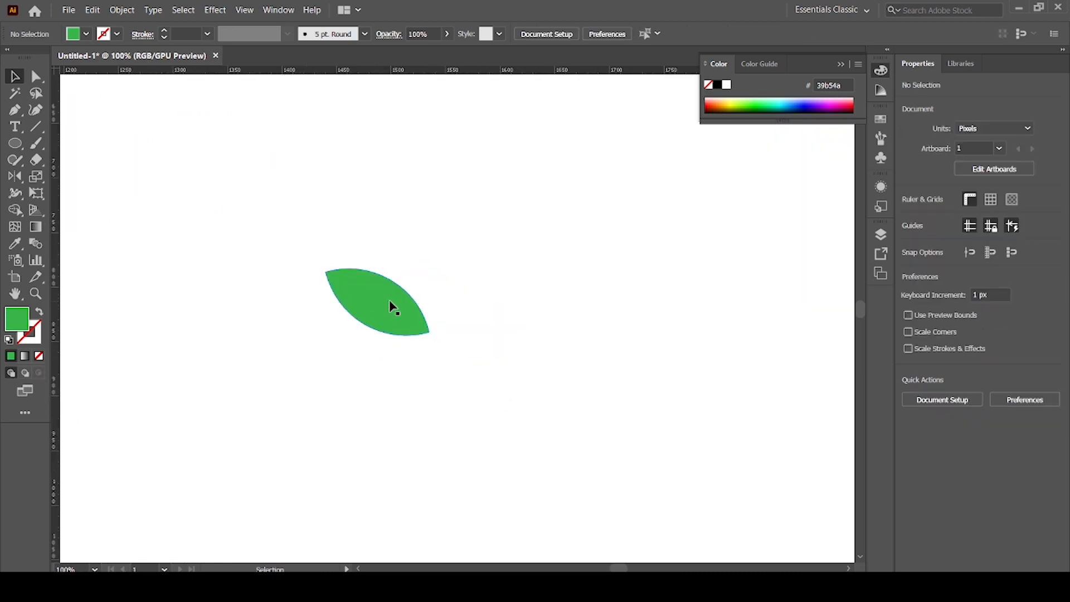
{"action": "left_click", "coordinate": [389, 305]}
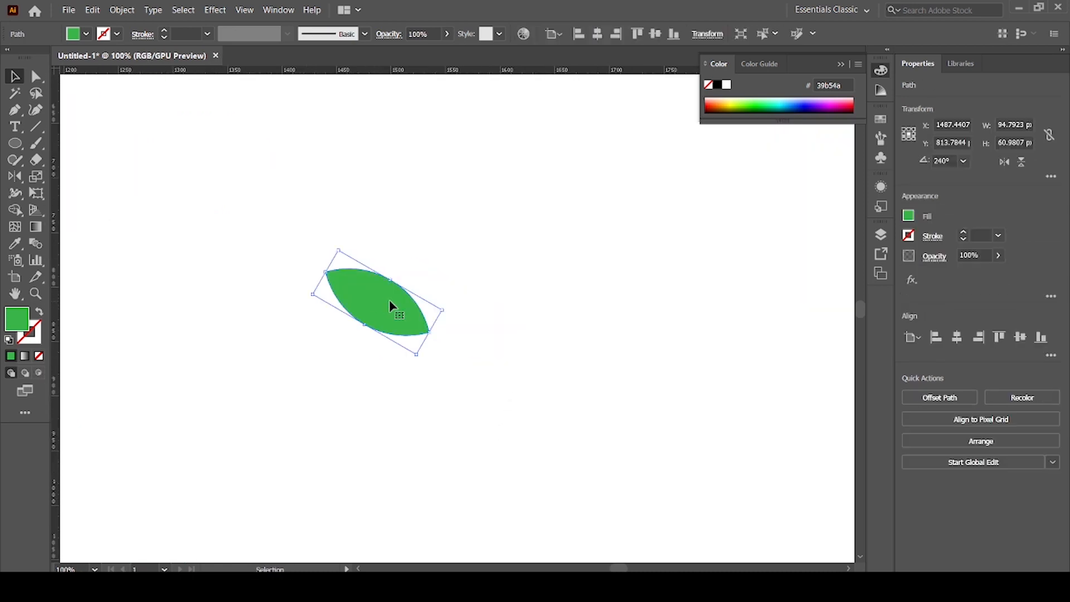
Make a reflected copy of the separated green petal across the vertical axis.
{"action": "right_click", "coordinate": [389, 305]}
{"action": "mouse_move", "coordinate": [535, 226]}
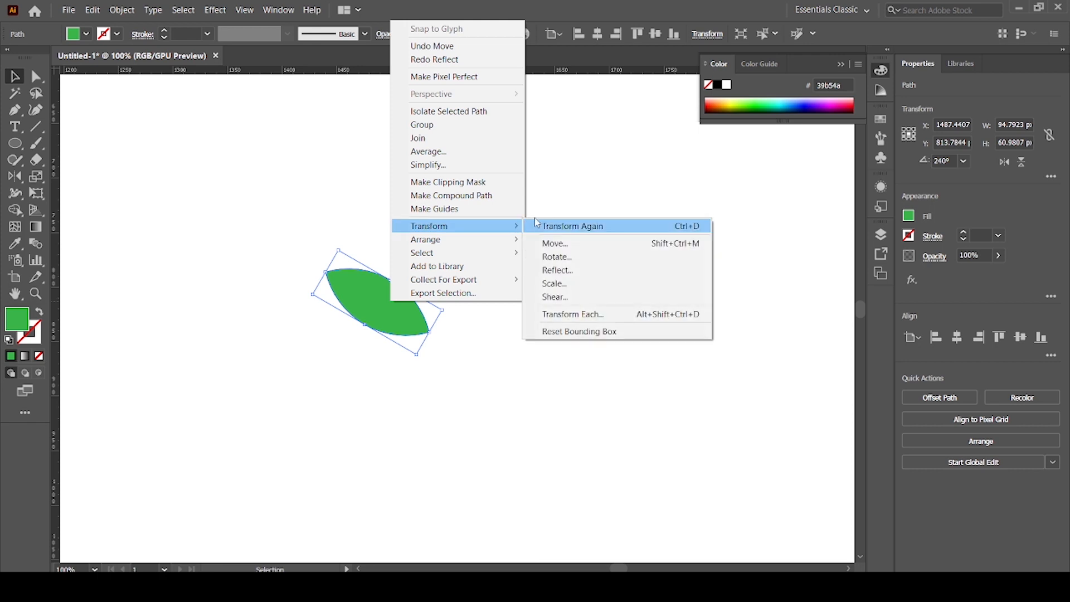
{"action": "left_click", "coordinate": [581, 275]}
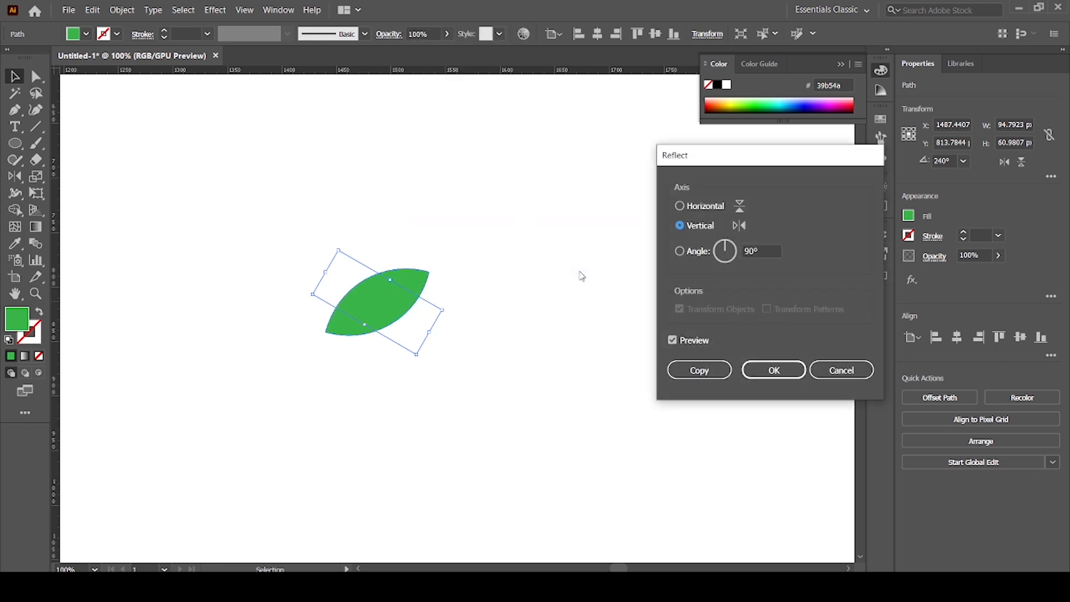
{"action": "left_click", "coordinate": [672, 369]}
{"action": "left_click", "coordinate": [443, 397]}
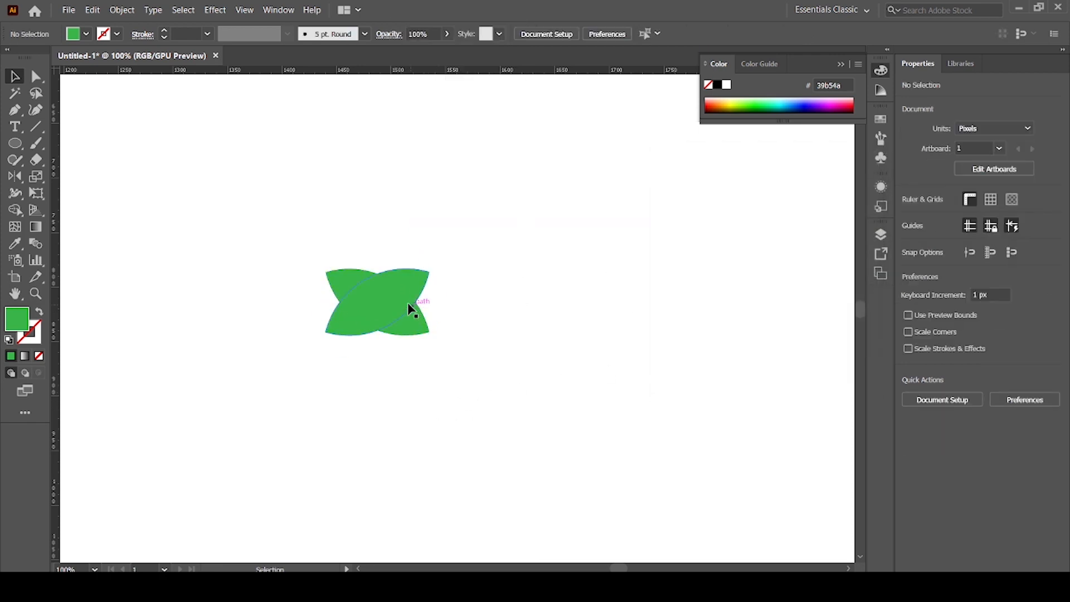
Fill the front petal with dark green #006838 and shift it horizontally so the two petals overlap only at their lower ends.
{"action": "left_click", "coordinate": [365, 303]}
{"action": "left_click", "coordinate": [85, 34]}
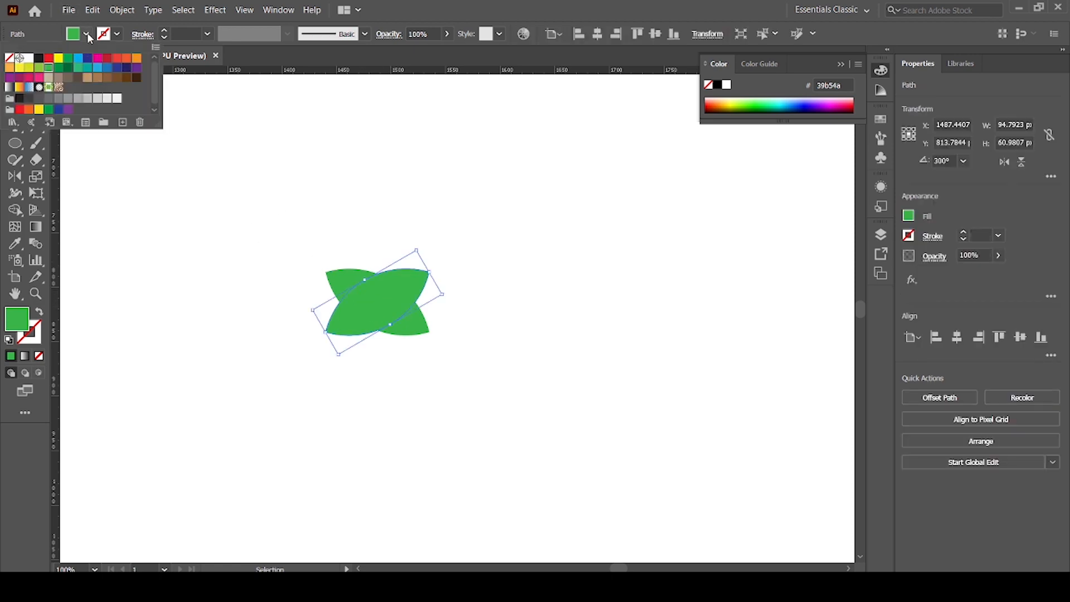
{"action": "left_click", "coordinate": [72, 67]}
{"action": "left_click", "coordinate": [208, 337]}
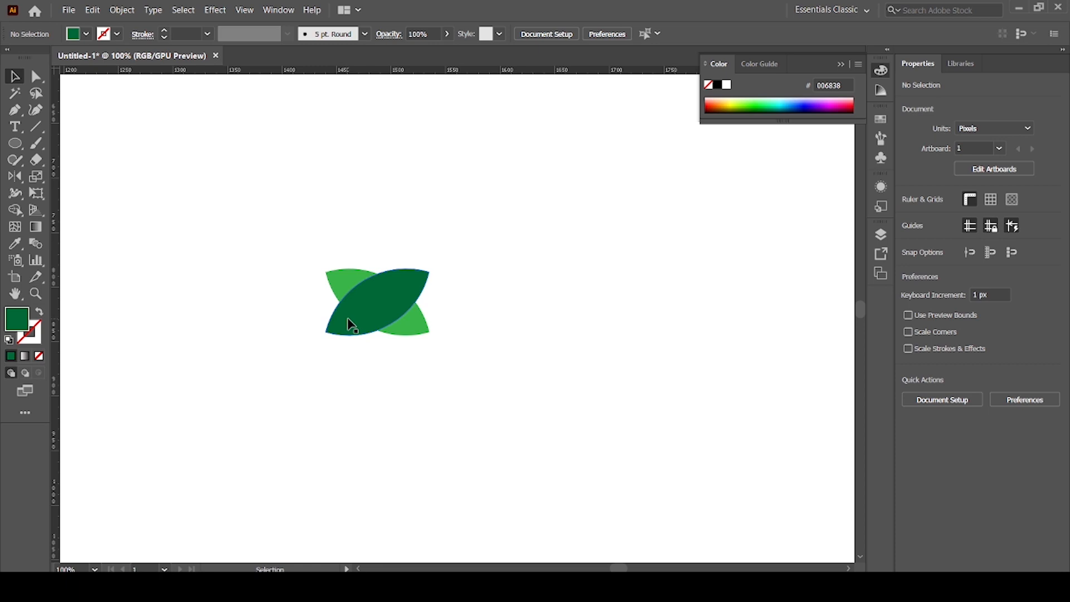
{"action": "left_click_drag", "start_coordinate": [347, 318], "coordinate": [402, 316]}
{"action": "left_click", "coordinate": [387, 406]}
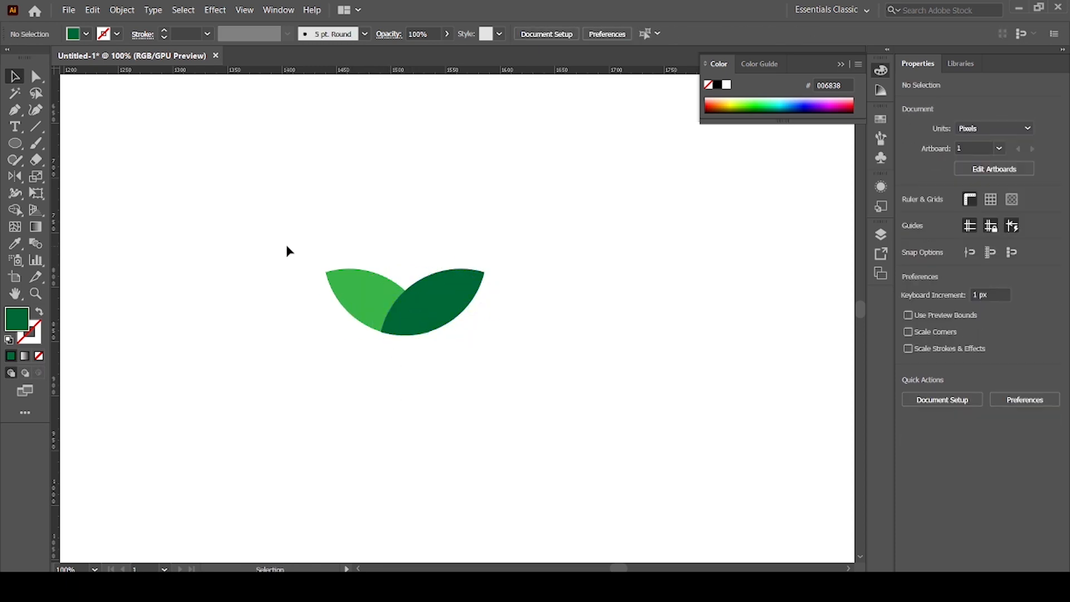
Group the light and dark green petals into one leaf pair and move it up and to the left on the artboard.
{"action": "left_click_drag", "start_coordinate": [287, 251], "coordinate": [537, 384]}
{"action": "key", "text": "a"}
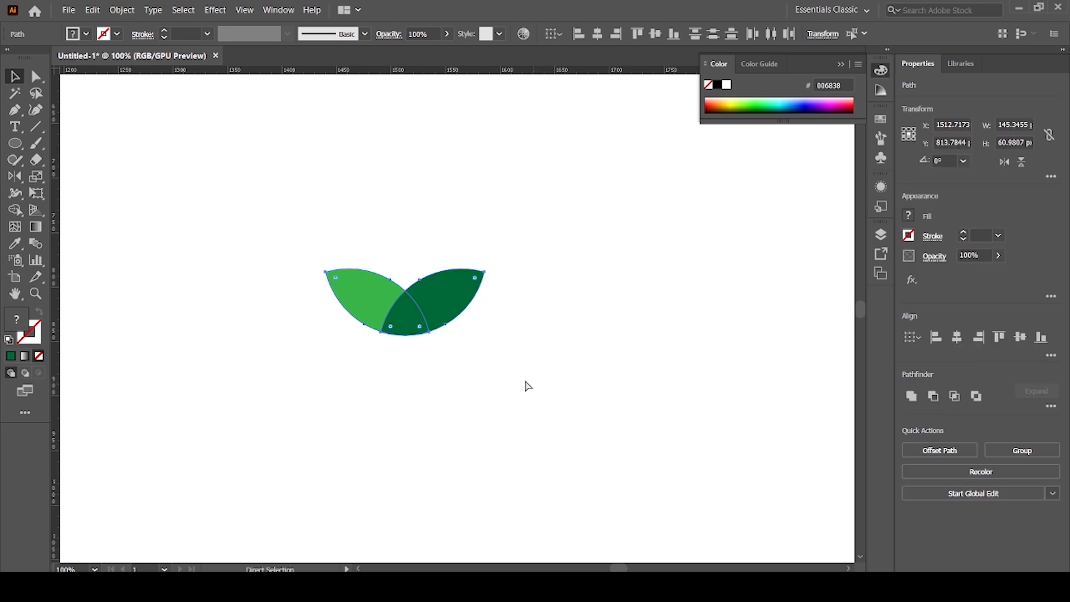
{"action": "key", "text": "ctrl+g"}
{"action": "left_click_drag", "start_coordinate": [424, 317], "coordinate": [314, 237]}
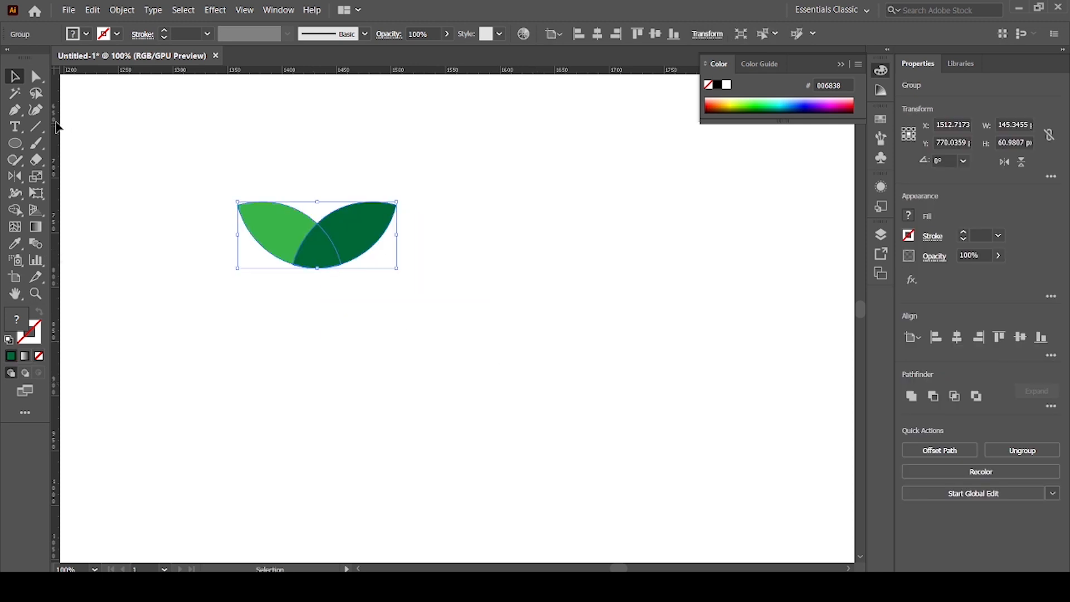
Draw a circle about 224 px in diameter beside the leaf pair and remove its fill.
{"action": "left_click", "coordinate": [17, 144]}
{"action": "key", "text": "space"}
{"action": "left_click_drag", "start_coordinate": [562, 366], "coordinate": [418, 331]}
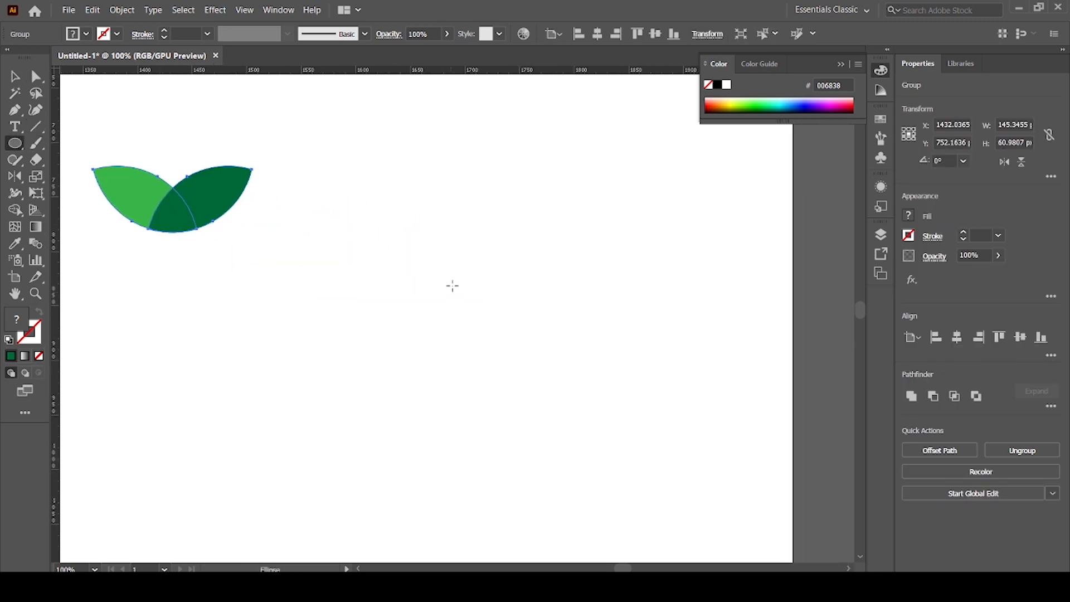
{"action": "left_click_drag", "start_coordinate": [426, 219], "coordinate": [514, 326]}
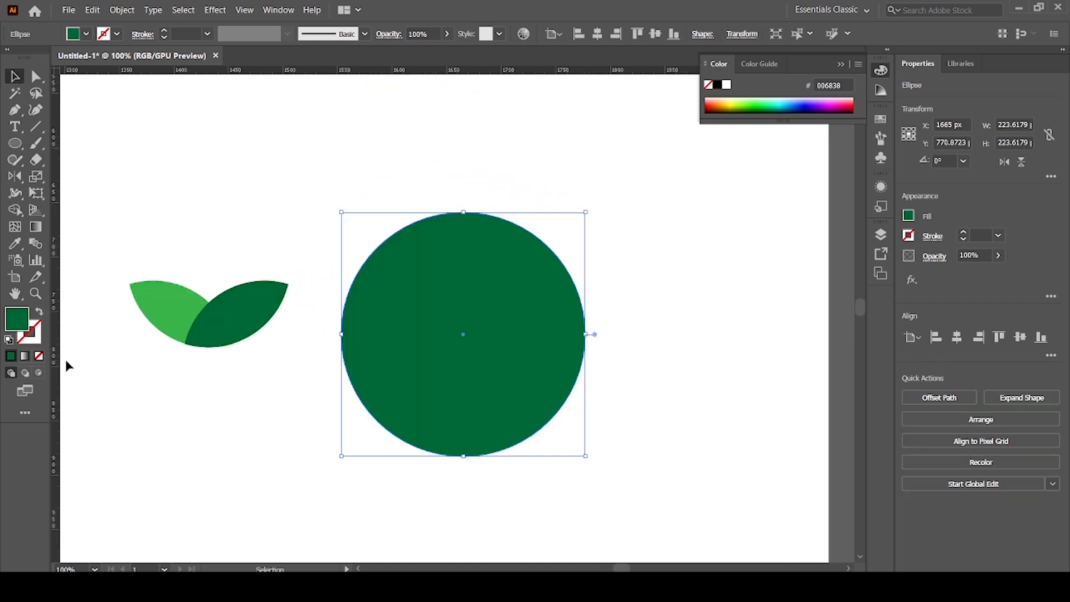
{"action": "left_click", "coordinate": [39, 356]}
{"action": "left_click", "coordinate": [196, 404]}
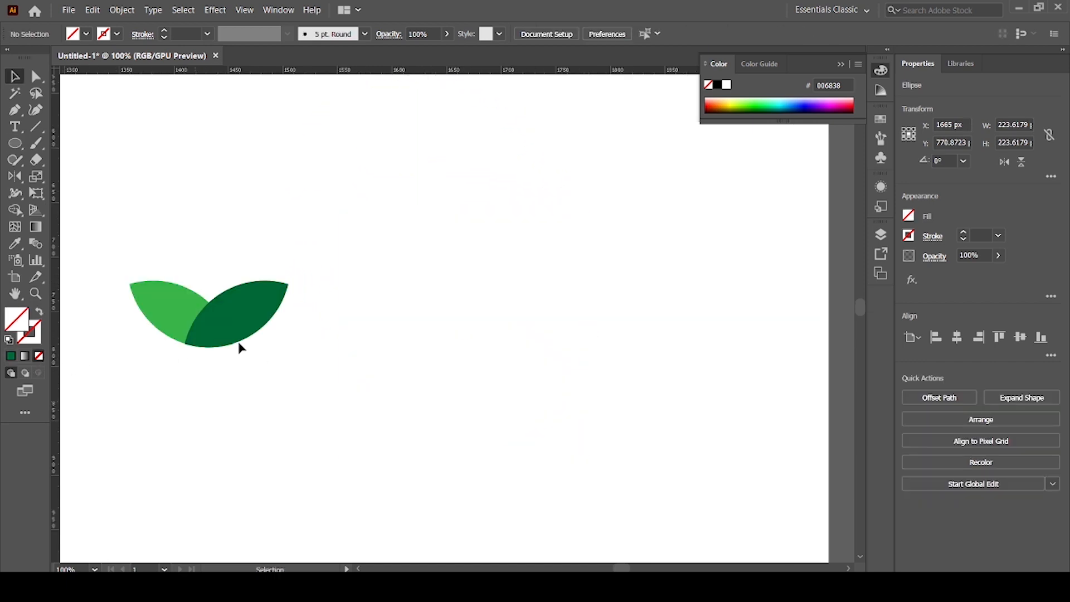
Scale the leaf pair down proportionally to about 52 px wide and place it just inside the top of the circle.
{"action": "left_click", "coordinate": [240, 341]}
{"action": "left_click_drag", "start_coordinate": [288, 285], "coordinate": [263, 303]}
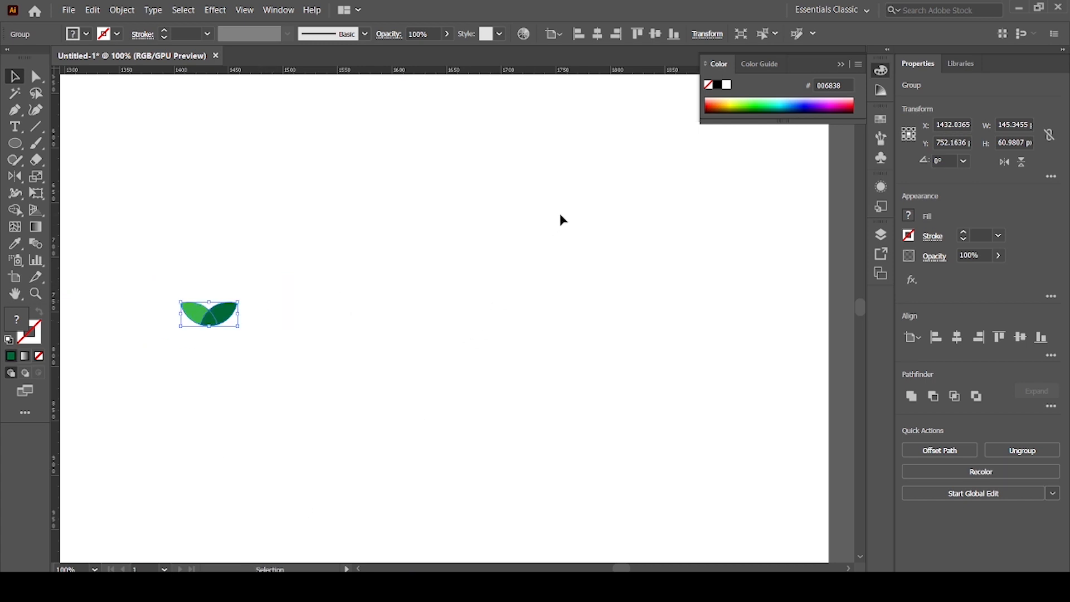
{"action": "left_click_drag", "start_coordinate": [560, 246], "coordinate": [485, 290]}
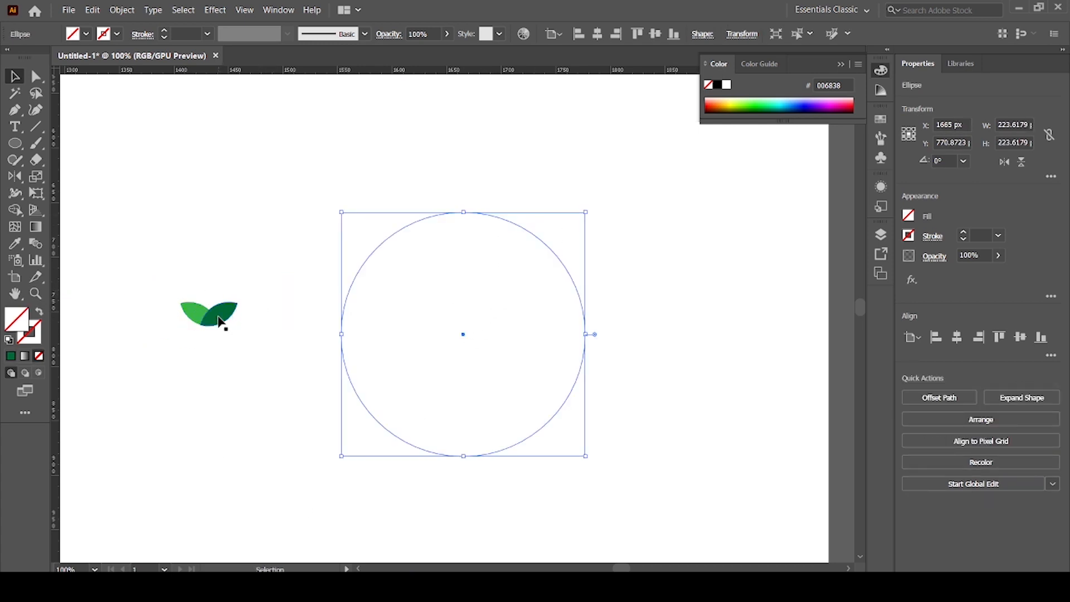
{"action": "left_click_drag", "start_coordinate": [222, 322], "coordinate": [466, 252]}
Give the unfilled circle a 0.5 pt stroke.
{"action": "left_click_drag", "start_coordinate": [609, 310], "coordinate": [513, 342]}
{"action": "left_click", "coordinate": [162, 32]}
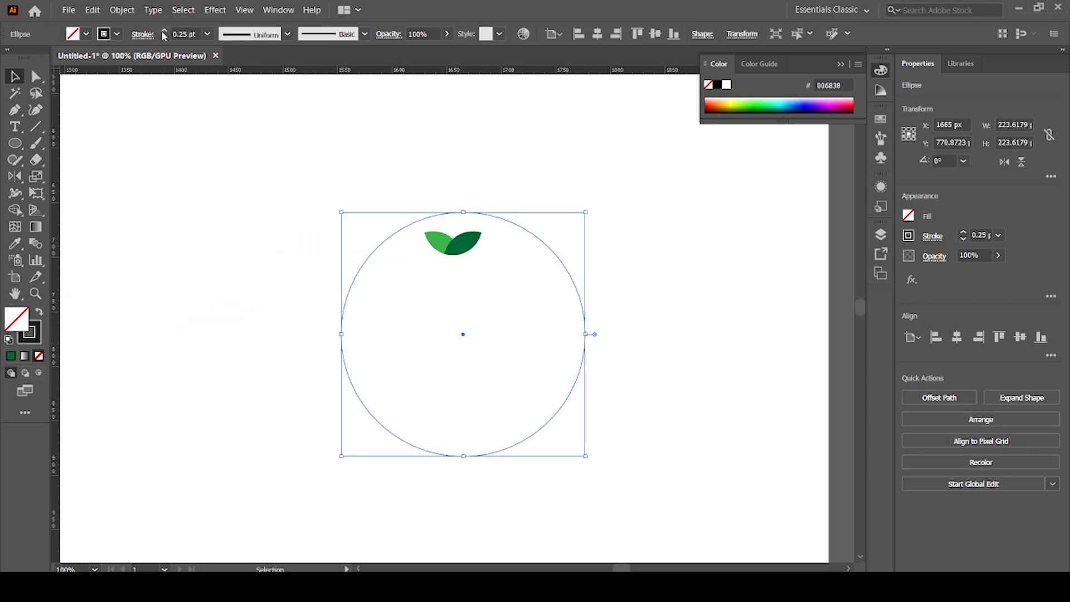
{"action": "left_click", "coordinate": [454, 226]}
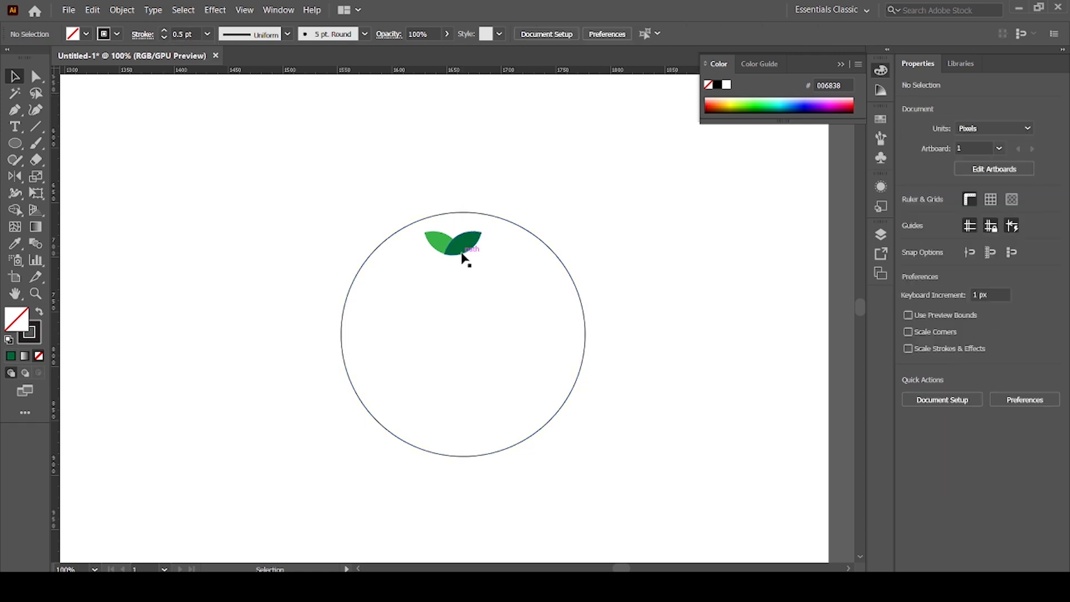
Rotate the leaf pair 90° clockwise and position it across the topmost point of the circle's outline.
{"action": "mouse_move", "coordinate": [466, 256]}
{"action": "left_mouse_down"}
{"action": "mouse_move", "coordinate": [475, 232]}
{"action": "mouse_move", "coordinate": [499, 227]}
{"action": "mouse_move", "coordinate": [485, 256]}
{"action": "left_mouse_up"}
{"action": "key", "text": "ctrl+plus"}
{"action": "key", "text": "ctrl+plus"}
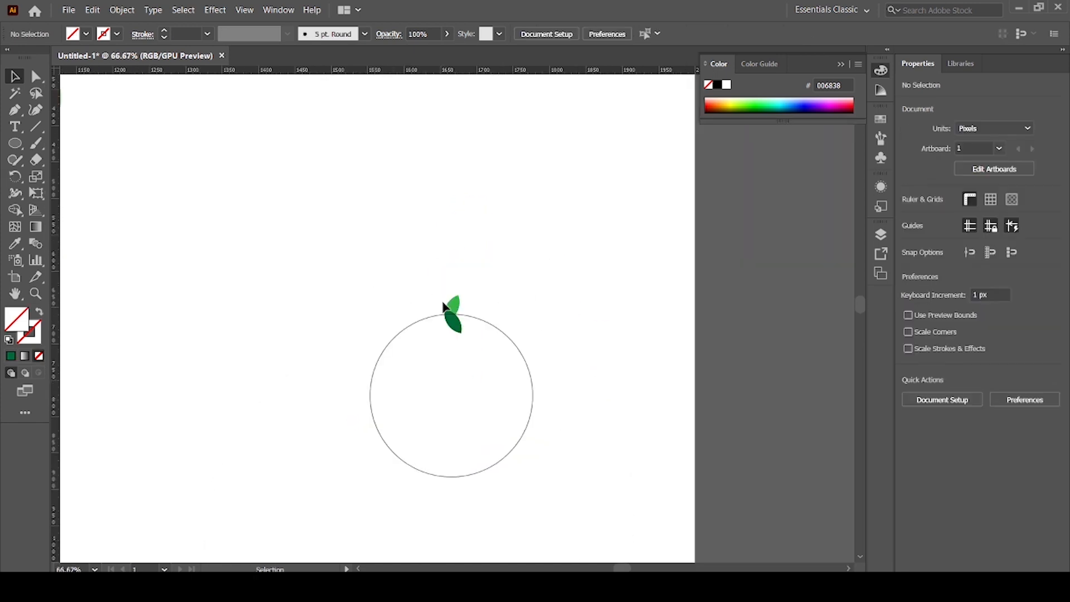
{"action": "left_click", "coordinate": [445, 308]}
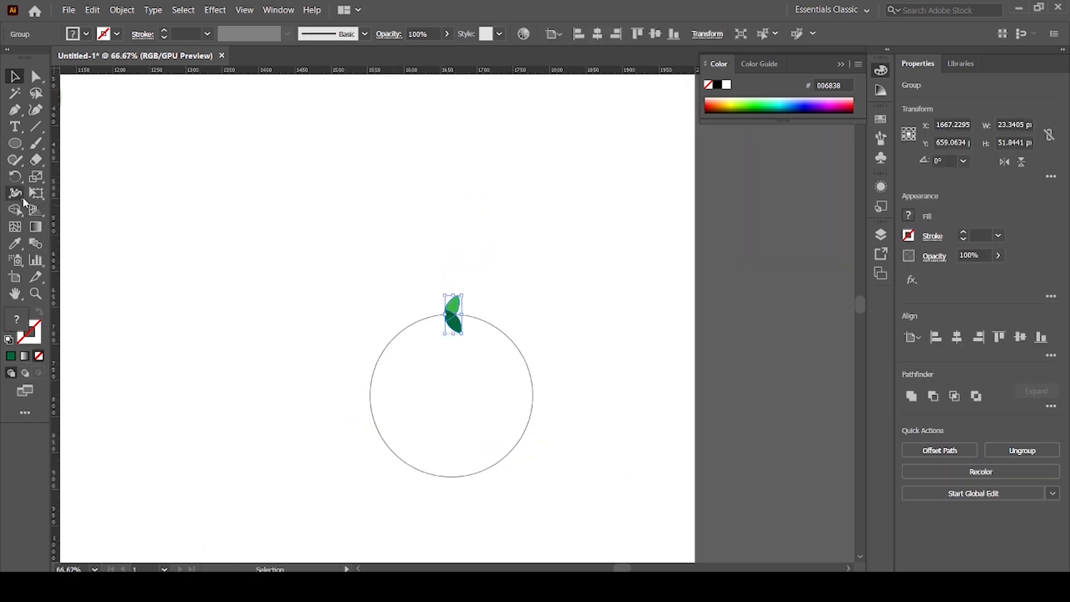
Make a rotated copy of the leaf pair around the circle's centre, using an angle of 360/25.
{"action": "left_click", "coordinate": [15, 177]}
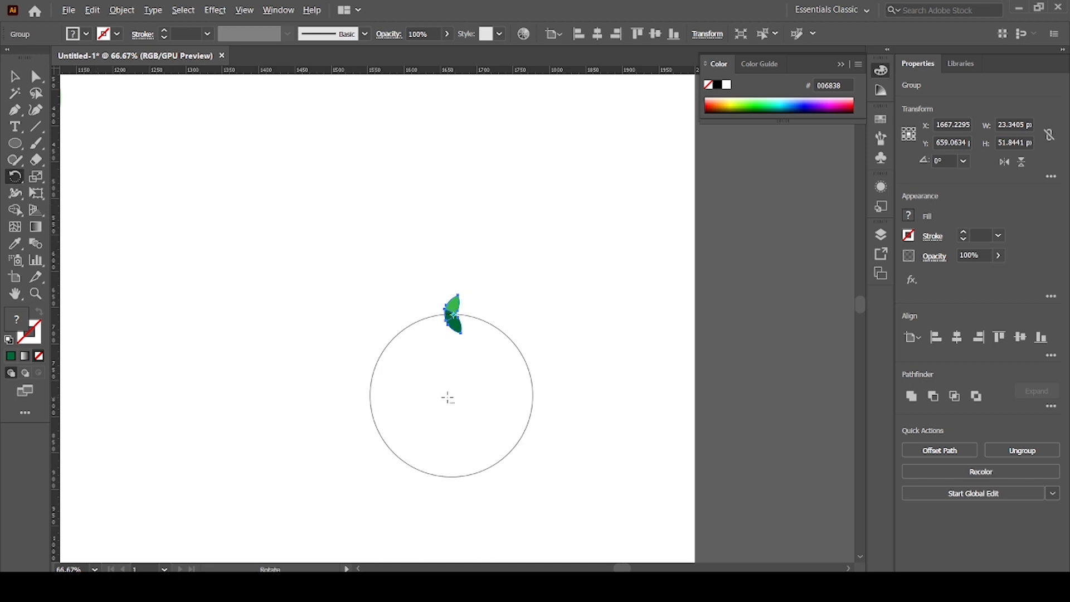
{"action": "left_click", "coordinate": [448, 397], "text": "alt"}
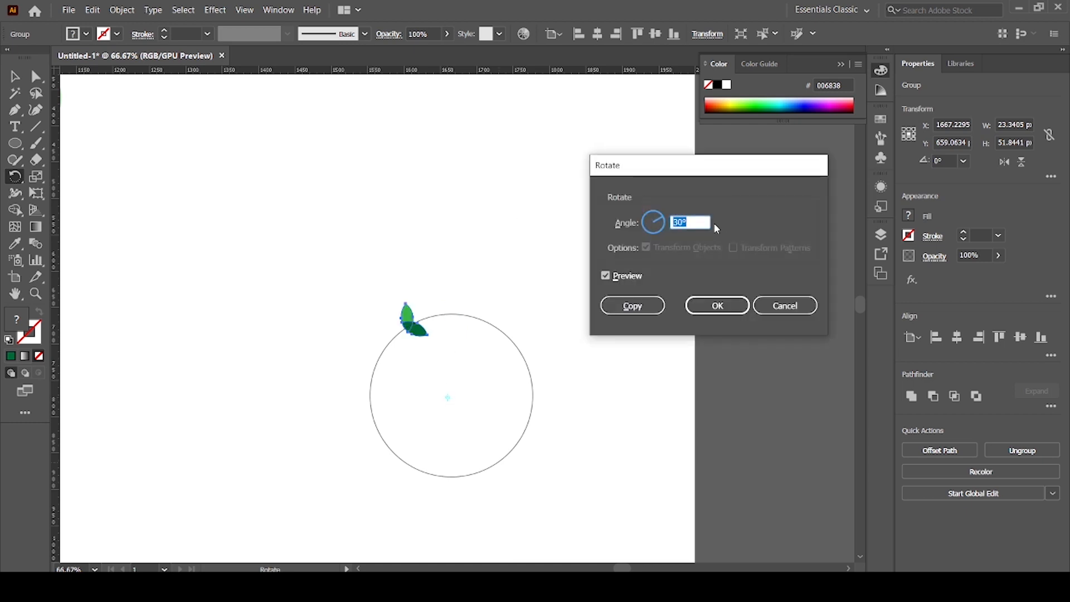
{"action": "type", "text": "360/25"}
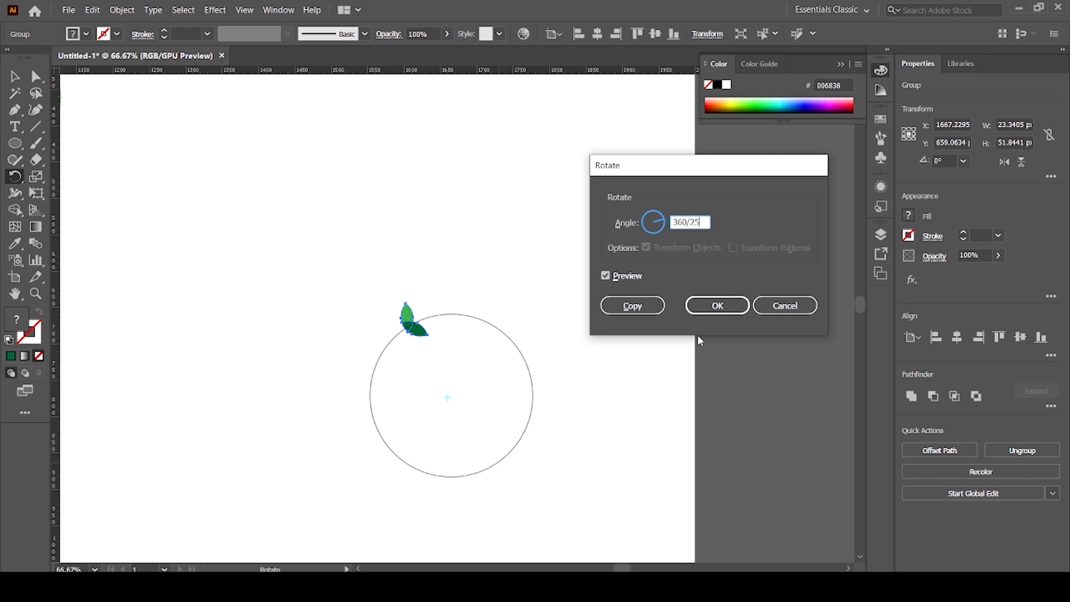
{"action": "left_click", "coordinate": [634, 306]}
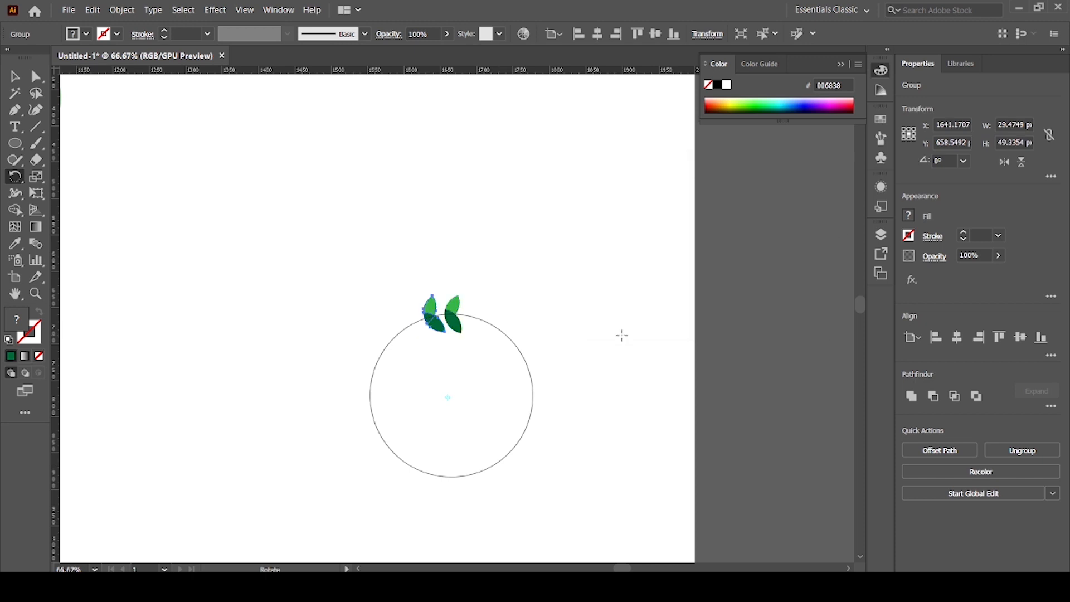
Repeat the rotated copy of the leaf pair until the leaves form a full wreath around the circle.
{"action": "key", "text": "ctrl+d"}
{"action": "key", "text": "ctrl+d"}
{"action": "key", "text": "ctrl+d"}
{"action": "key", "text": "ctrl+d"}
{"action": "key", "text": "ctrl+d"}
{"action": "key", "text": "ctrl+d"}
{"action": "key", "text": "ctrl+d"}
{"action": "key", "text": "ctrl+d"}
{"action": "key", "text": "ctrl+d"}
{"action": "key", "text": "ctrl+d"}
{"action": "key", "text": "ctrl+d"}
{"action": "key", "text": "ctrl+d"}
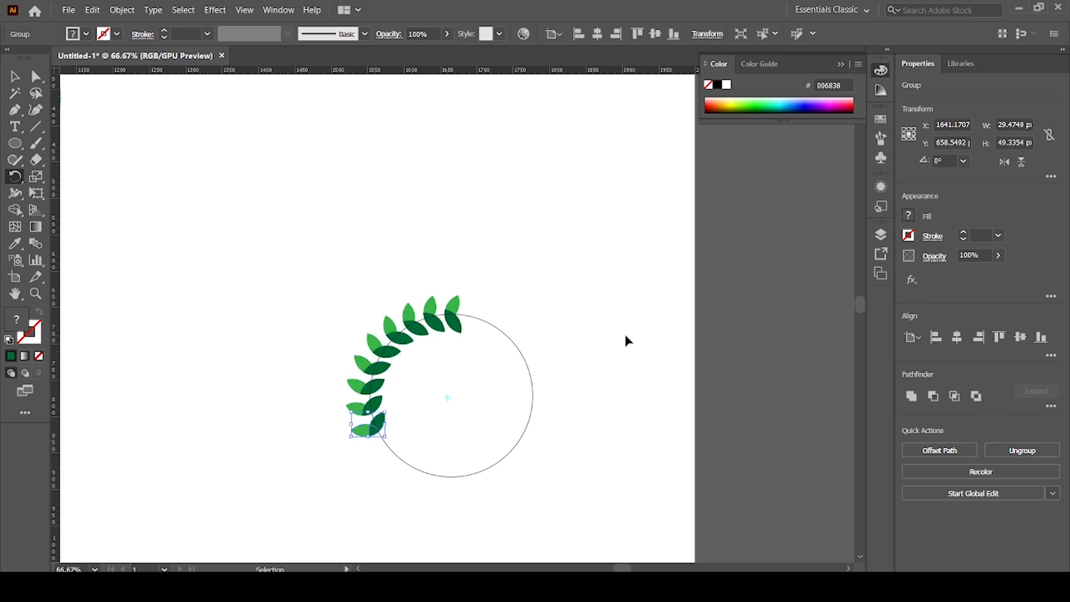
{"action": "key", "text": "ctrl+d"}
{"action": "key", "text": "ctrl+d"}
{"action": "key", "text": "ctrl+d"}
{"action": "key", "text": "ctrl+d"}
{"action": "key", "text": "ctrl+d"}
{"action": "key", "text": "ctrl+d"}
{"action": "key", "text": "ctrl+d"}
{"action": "key", "text": "ctrl+d"}
{"action": "key", "text": "ctrl+d"}
{"action": "key", "text": "ctrl+d"}
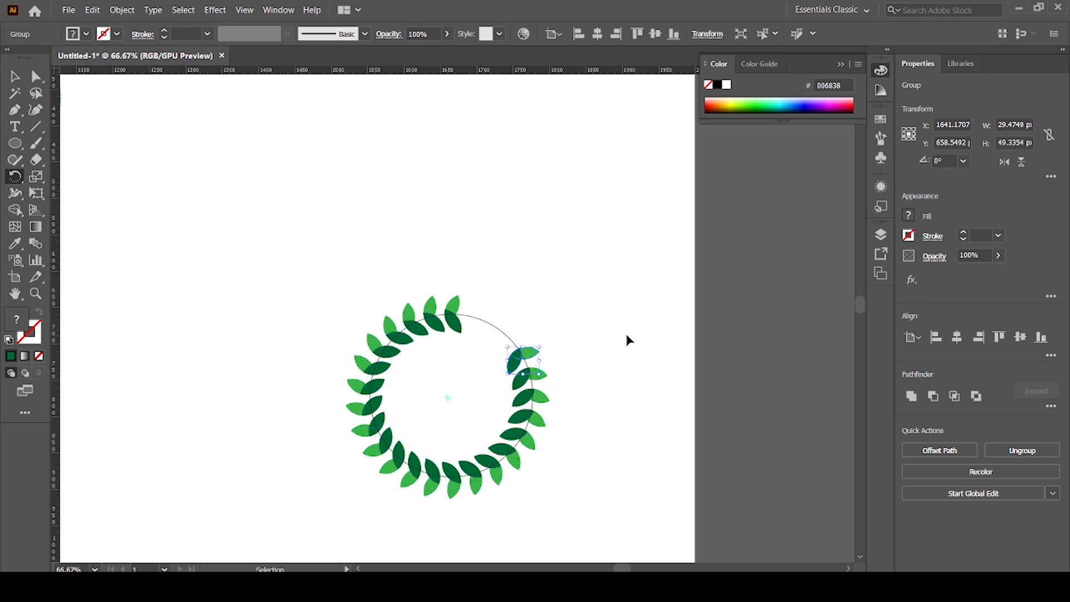
Delete the thin guide circle running through the leaf wreath.
{"action": "left_click", "coordinate": [15, 77]}
{"action": "left_click", "coordinate": [145, 198]}
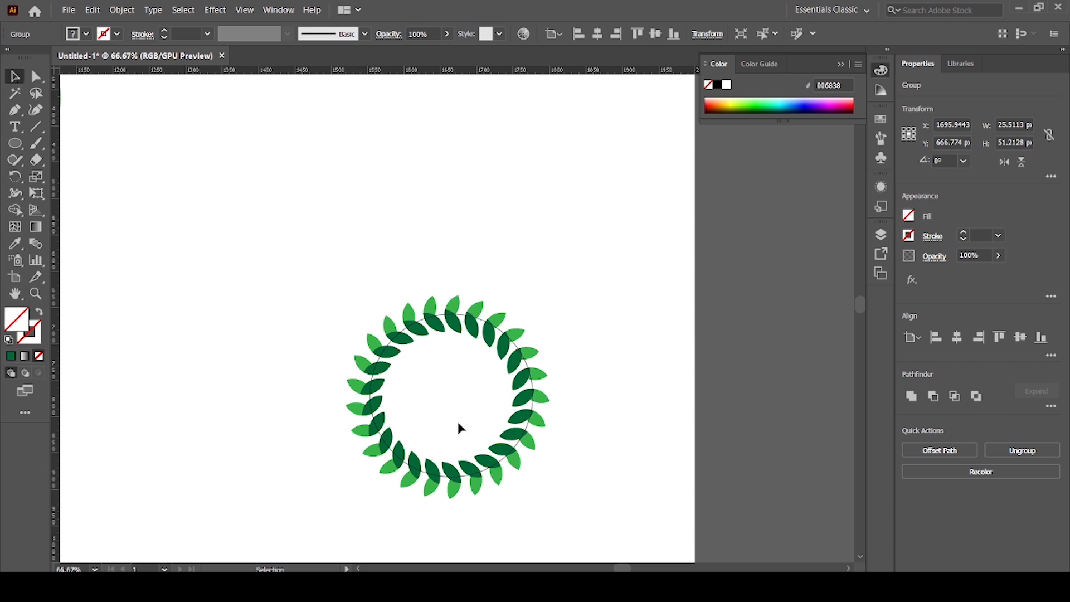
{"action": "left_click", "coordinate": [516, 348]}
{"action": "left_click", "coordinate": [312, 297]}
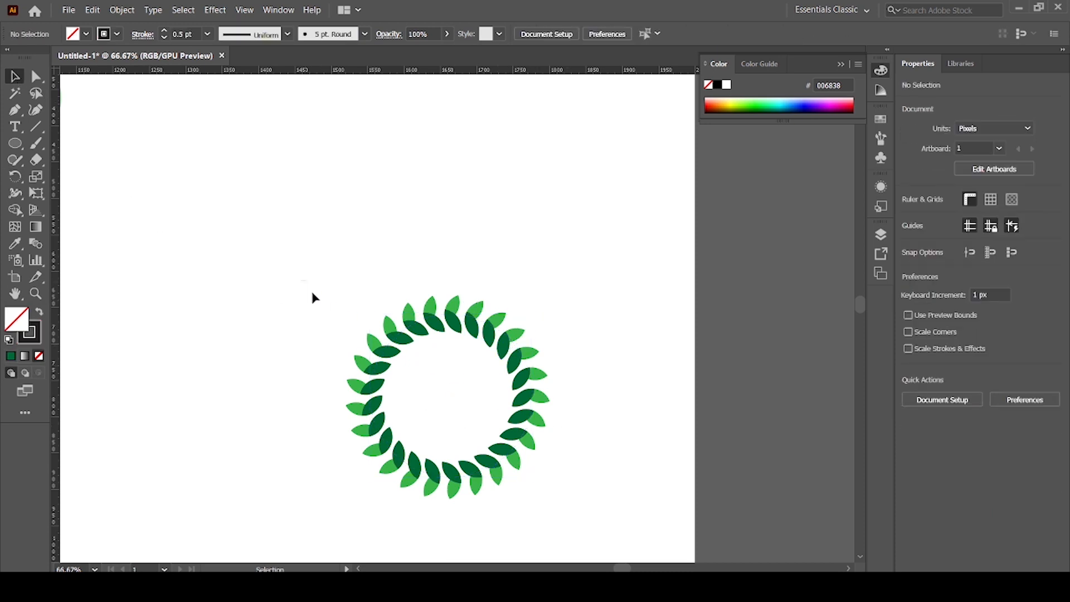
Select all the leaf pairs of the wreath and group them into one object.
{"action": "left_click_drag", "start_coordinate": [300, 279], "coordinate": [560, 486]}
{"action": "key", "text": "a"}
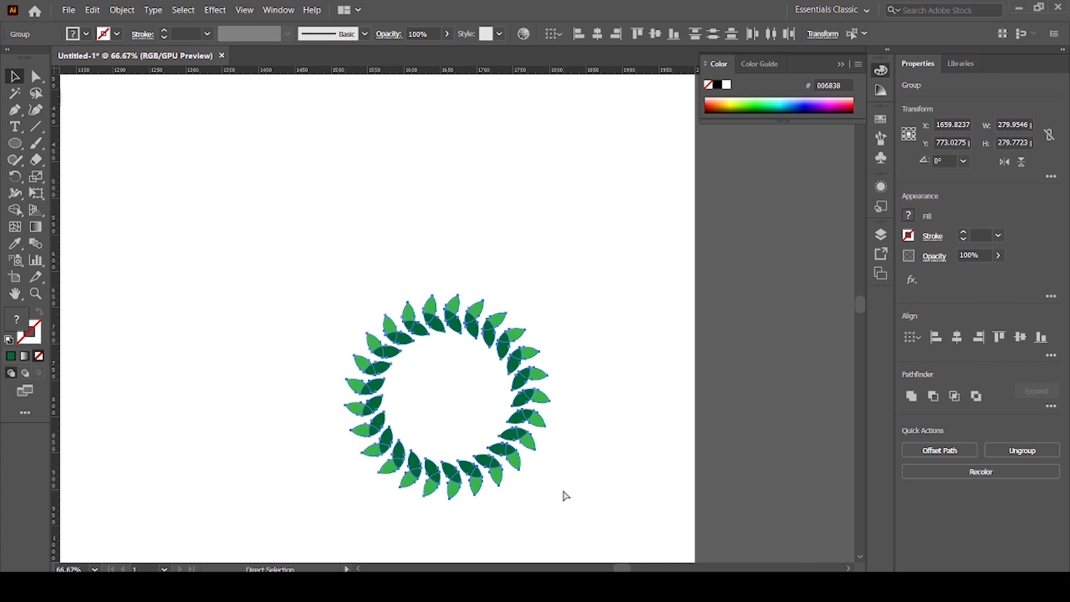
{"action": "key", "text": "v"}
{"action": "left_click", "coordinate": [279, 412]}
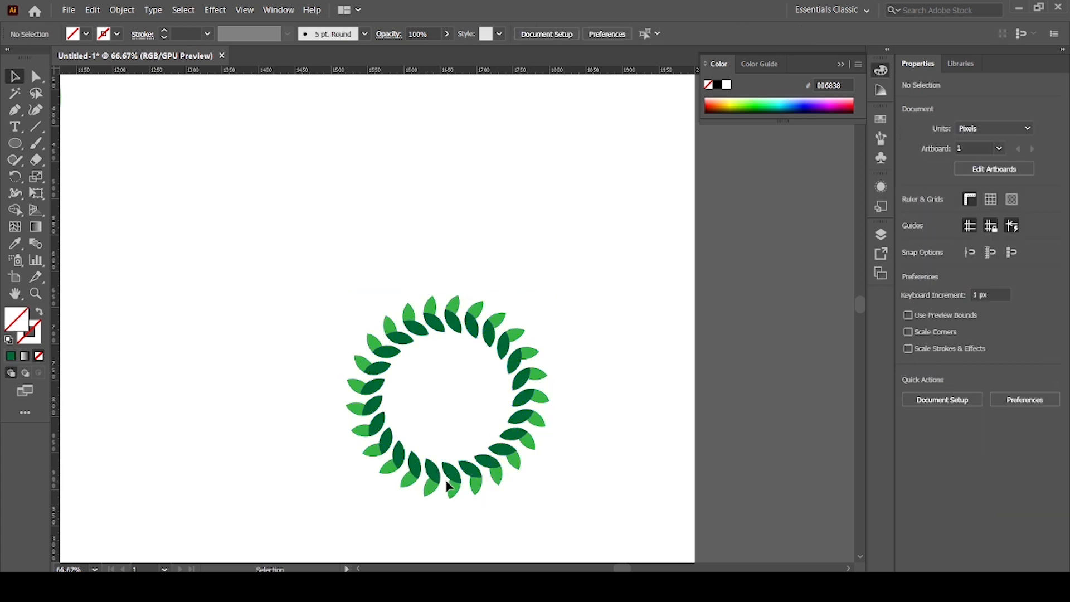
Move the wreath to the area beside the clock face, below the light green flower, and enlarge it to about 402 px wide.
{"action": "key", "text": "ctrl+minus"}
{"action": "key", "text": "ctrl+minus"}
{"action": "left_click_drag", "start_coordinate": [745, 396], "coordinate": [488, 377]}
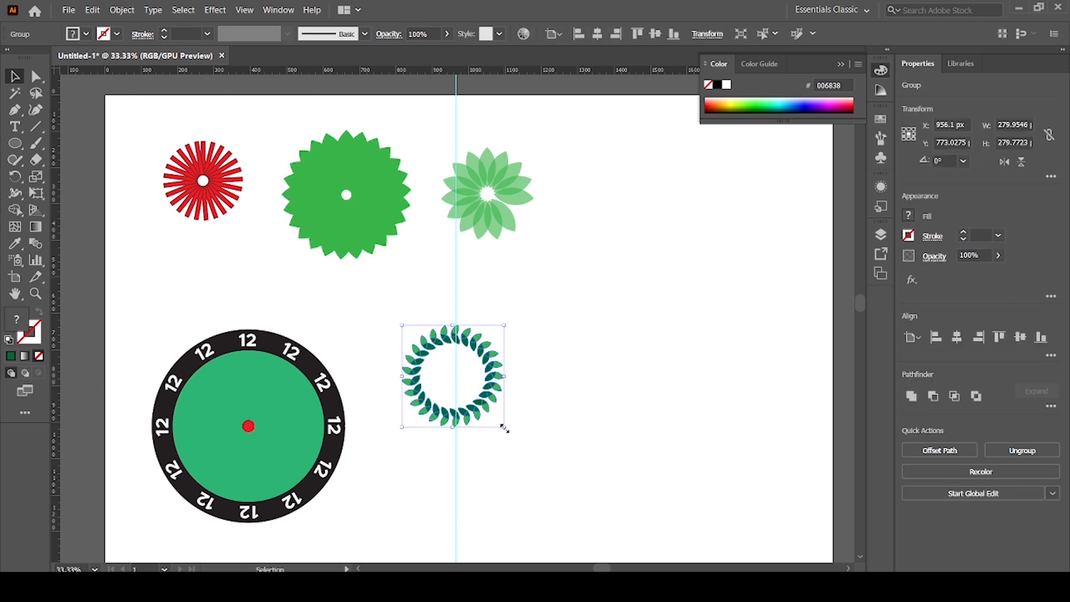
{"action": "left_click_drag", "start_coordinate": [503, 428], "coordinate": [524, 447]}
{"action": "left_click_drag", "start_coordinate": [502, 413], "coordinate": [620, 398]}
{"action": "key", "text": "ctrl+="}
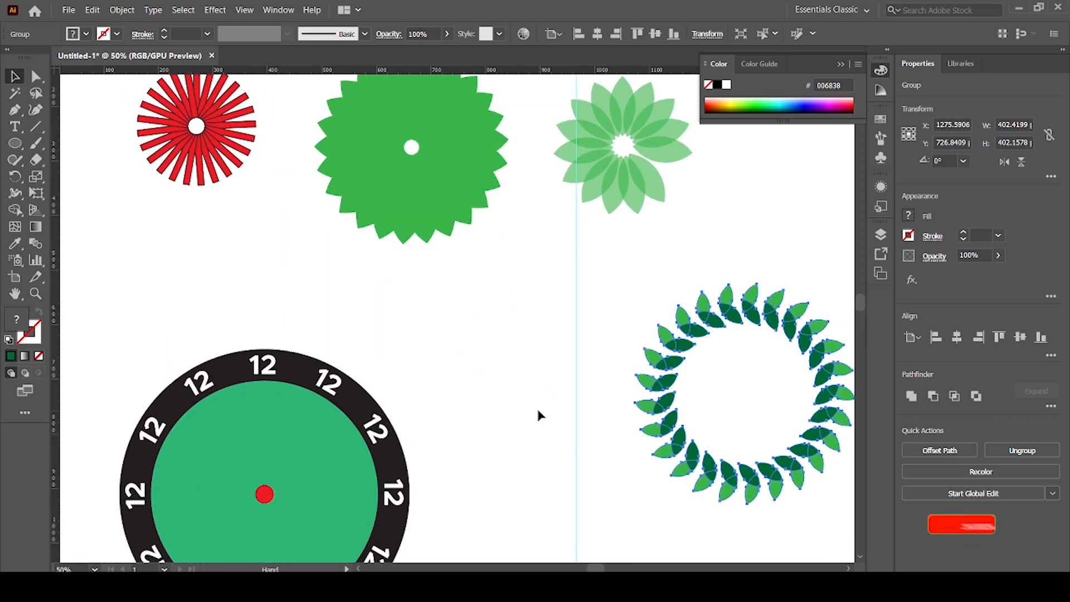
{"action": "key", "text": "ctrl+minus"}
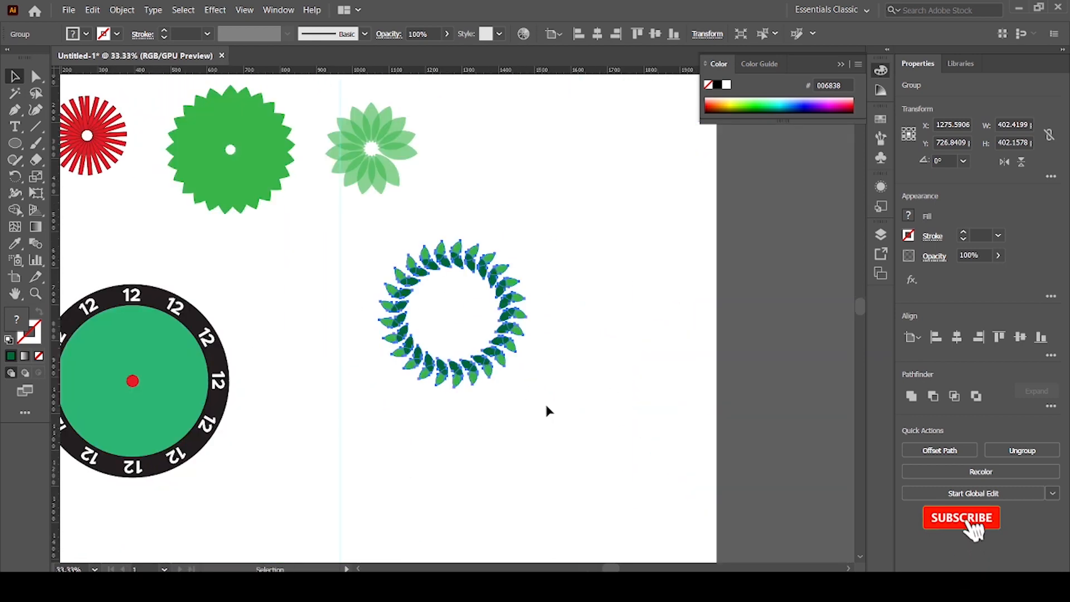
{"action": "left_click_drag", "start_coordinate": [427, 399], "coordinate": [595, 426]}
{"action": "key", "text": "v"}
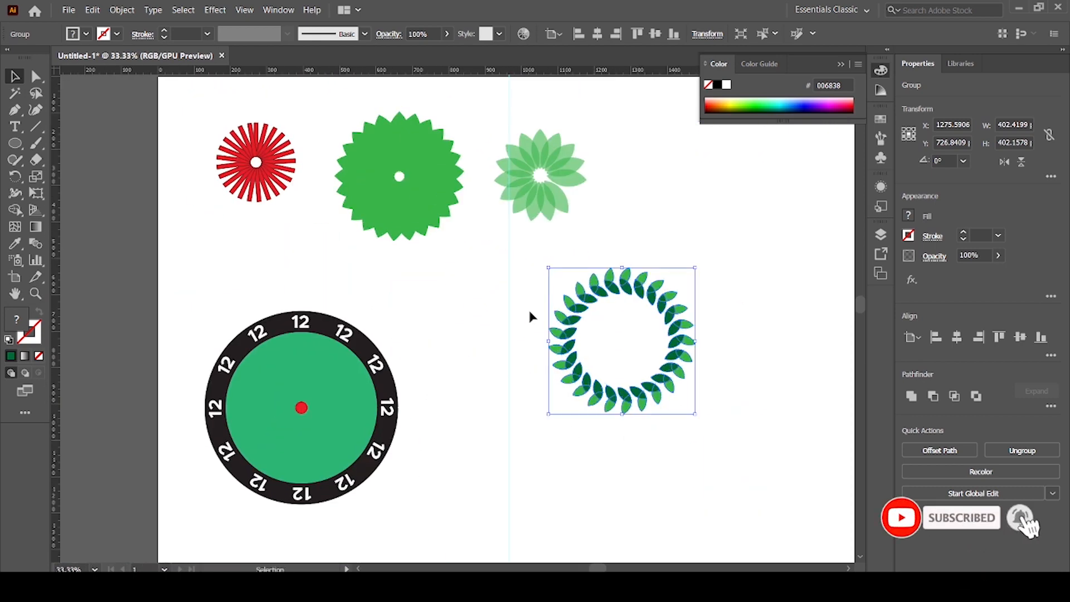